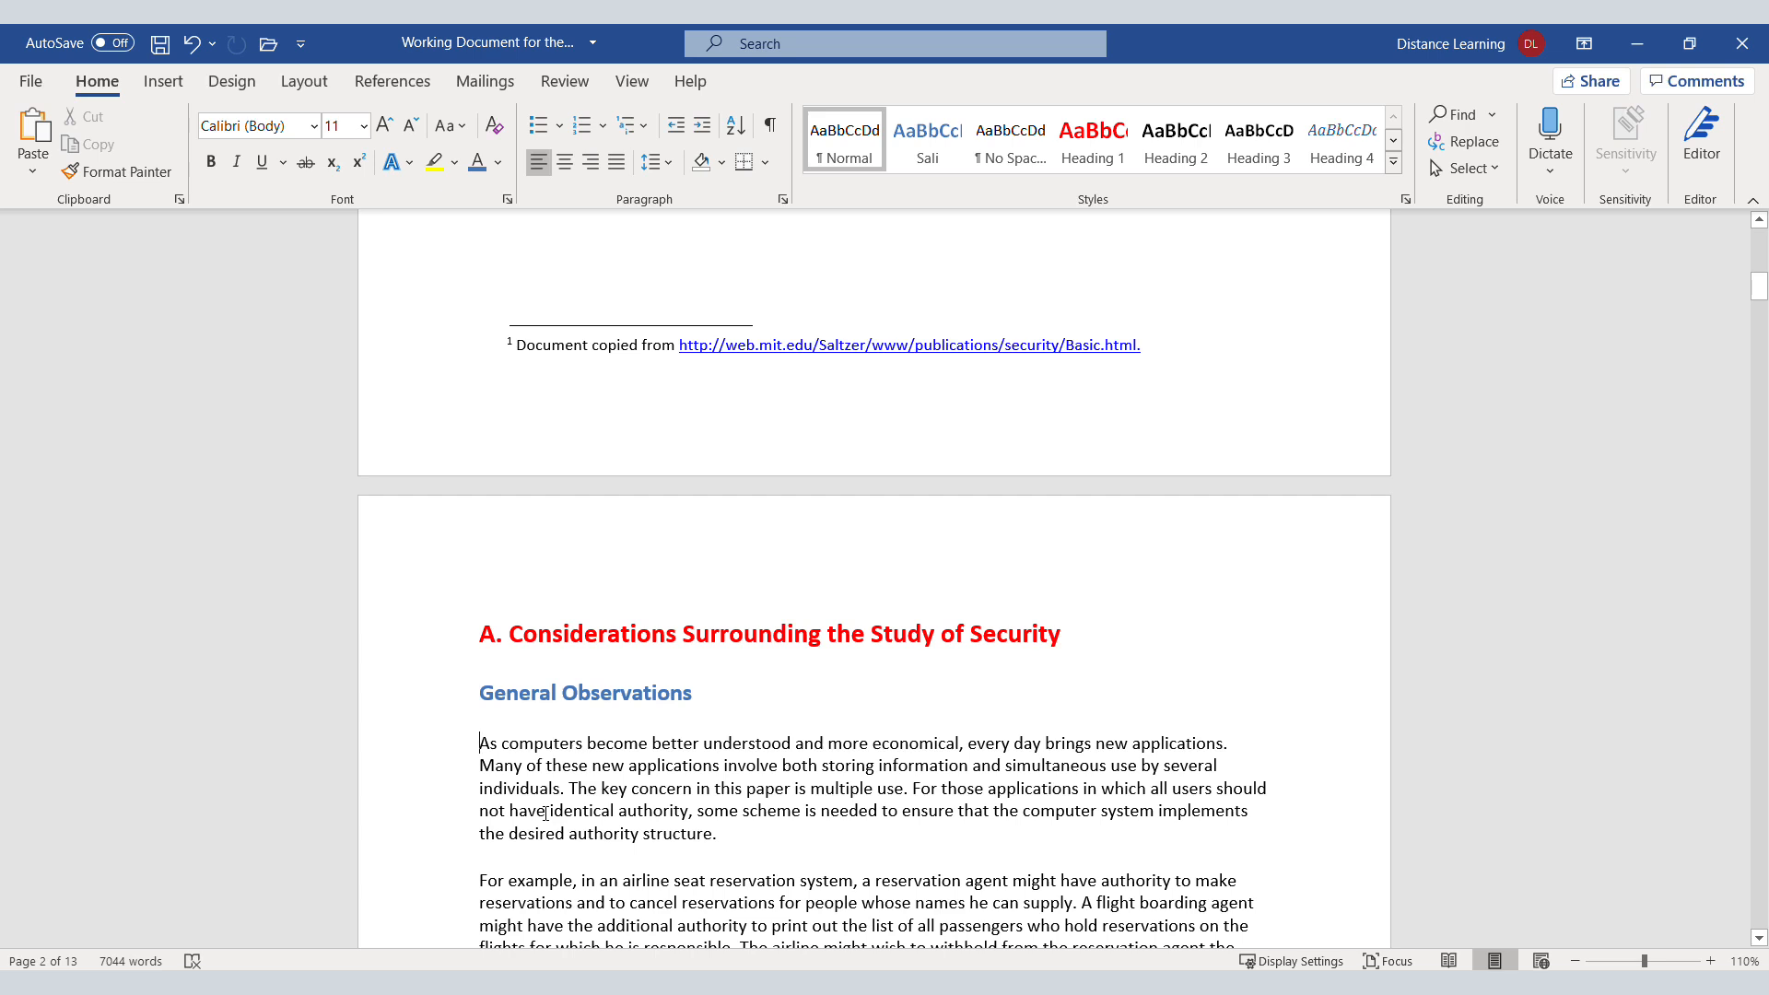
# Insert the Office 365 PNG picture from Documents > Word 2019 > Working Files at the start of the General Observations text
pyautogui.click(163, 81)
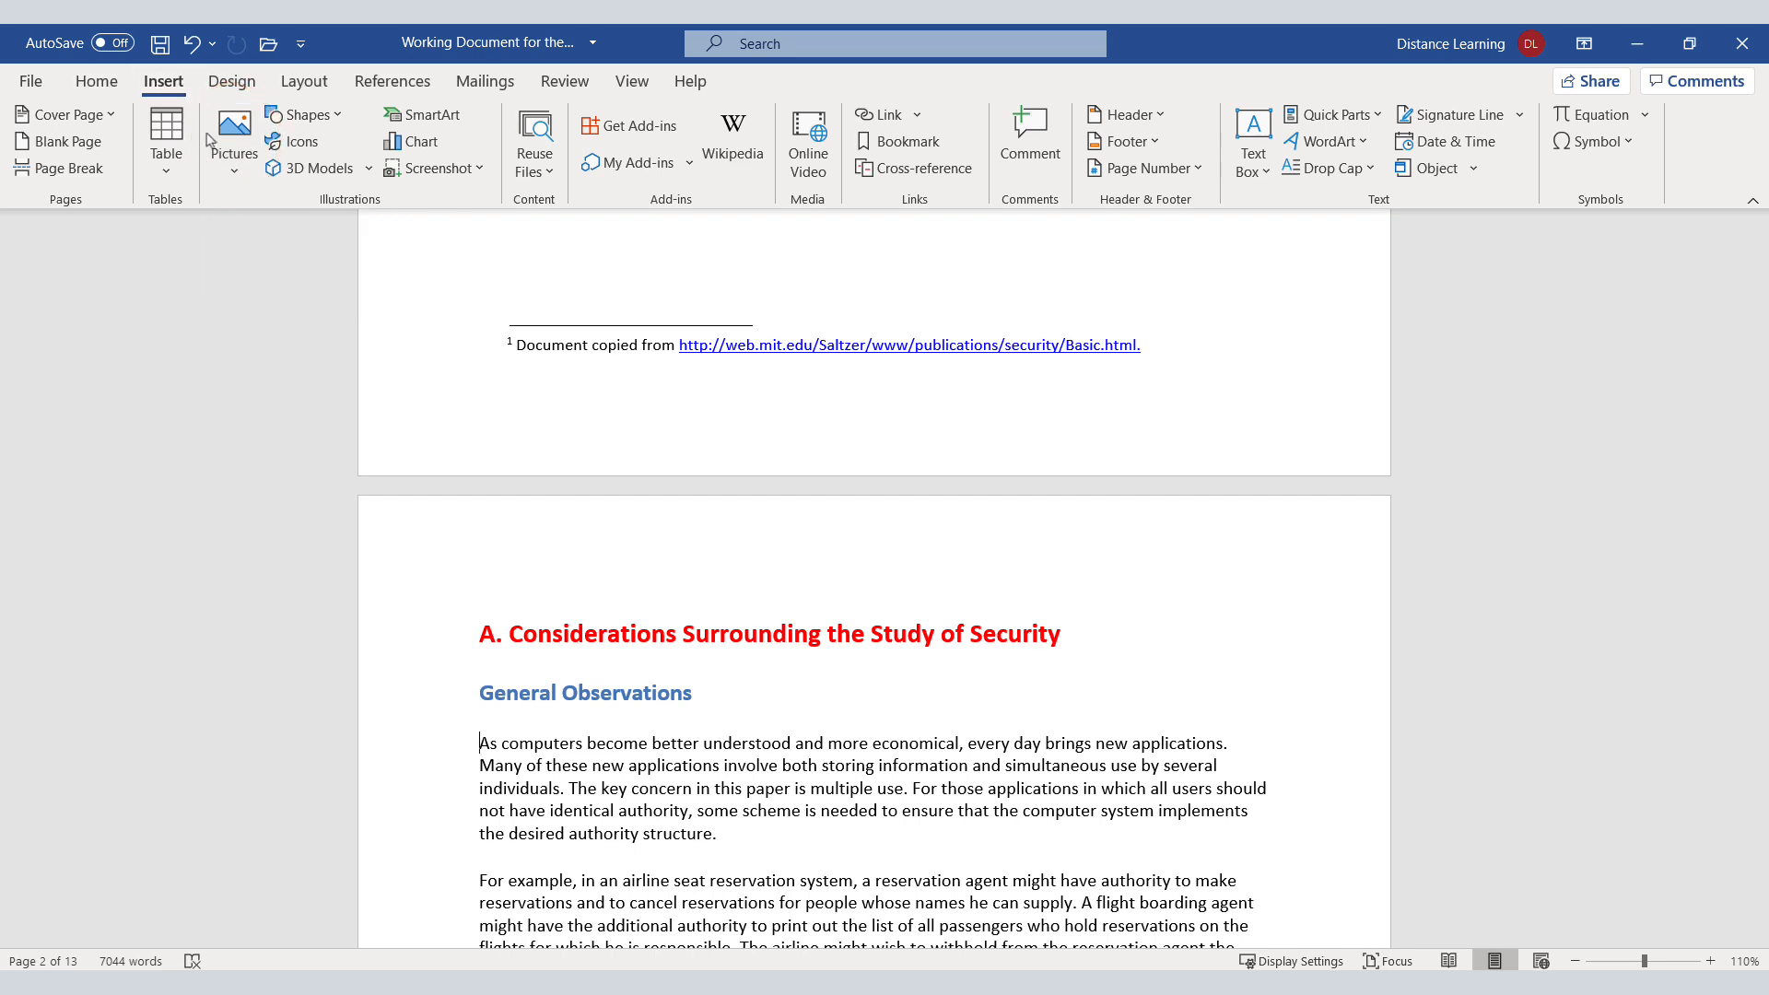
pyautogui.click(235, 180)
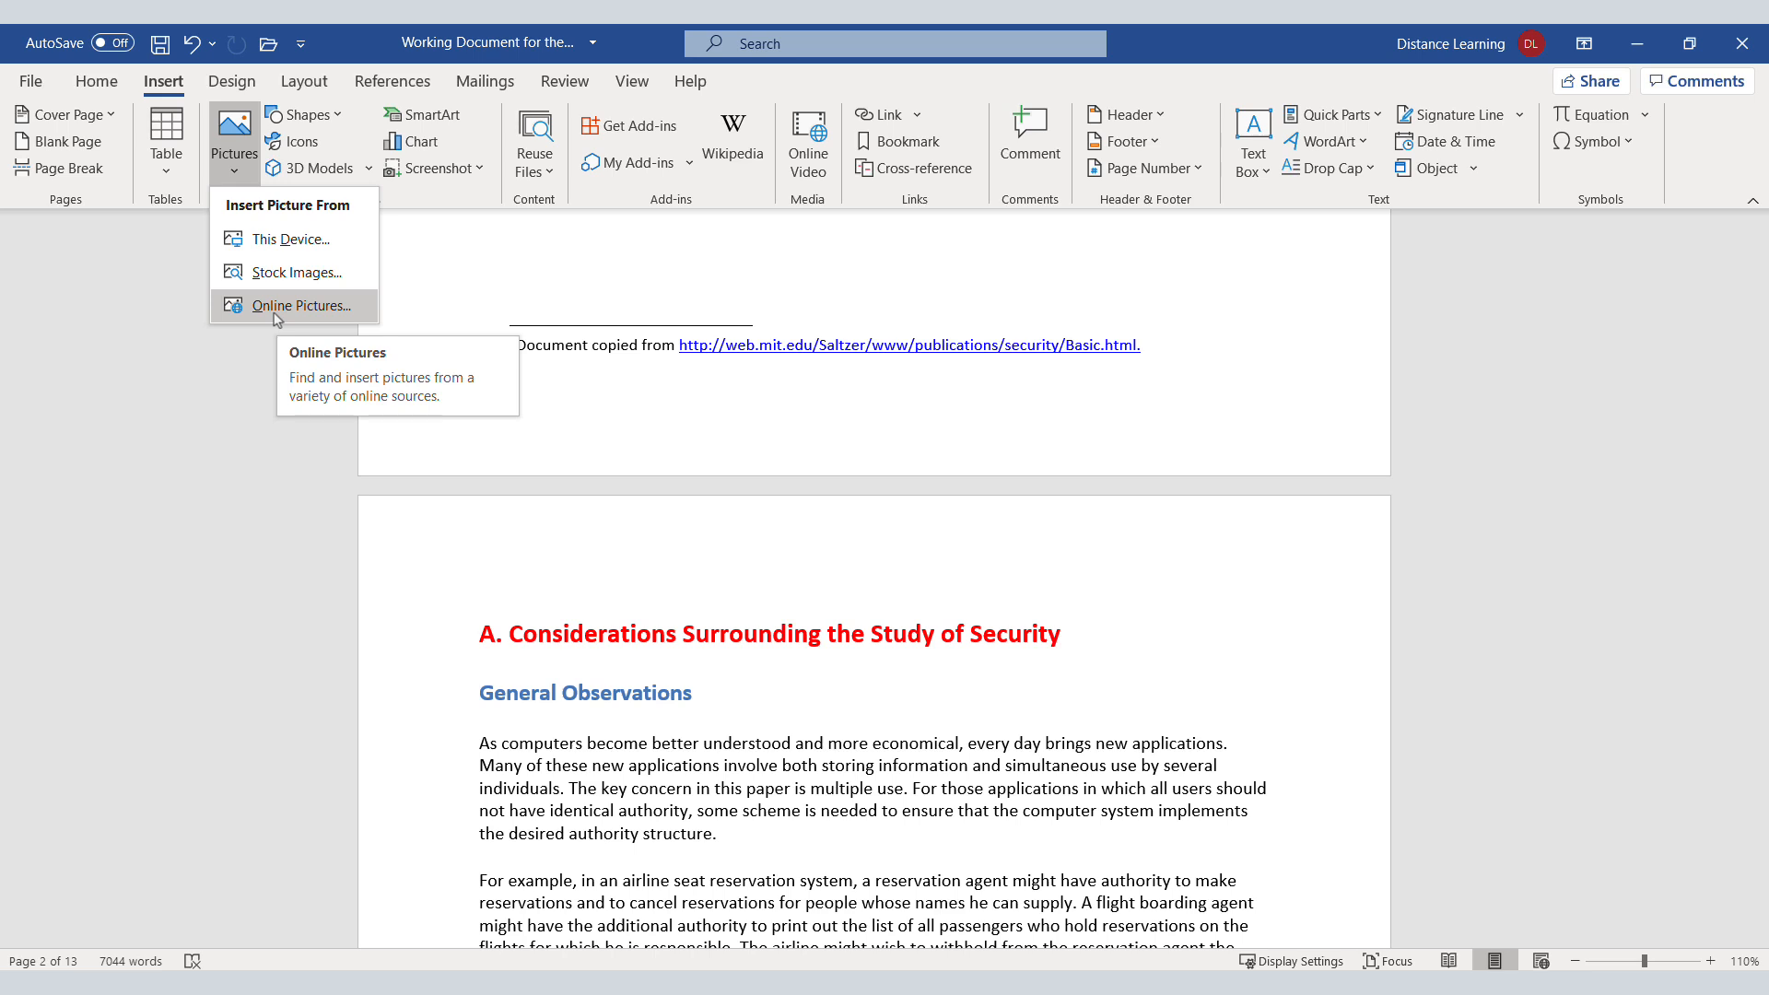
pyautogui.click(291, 242)
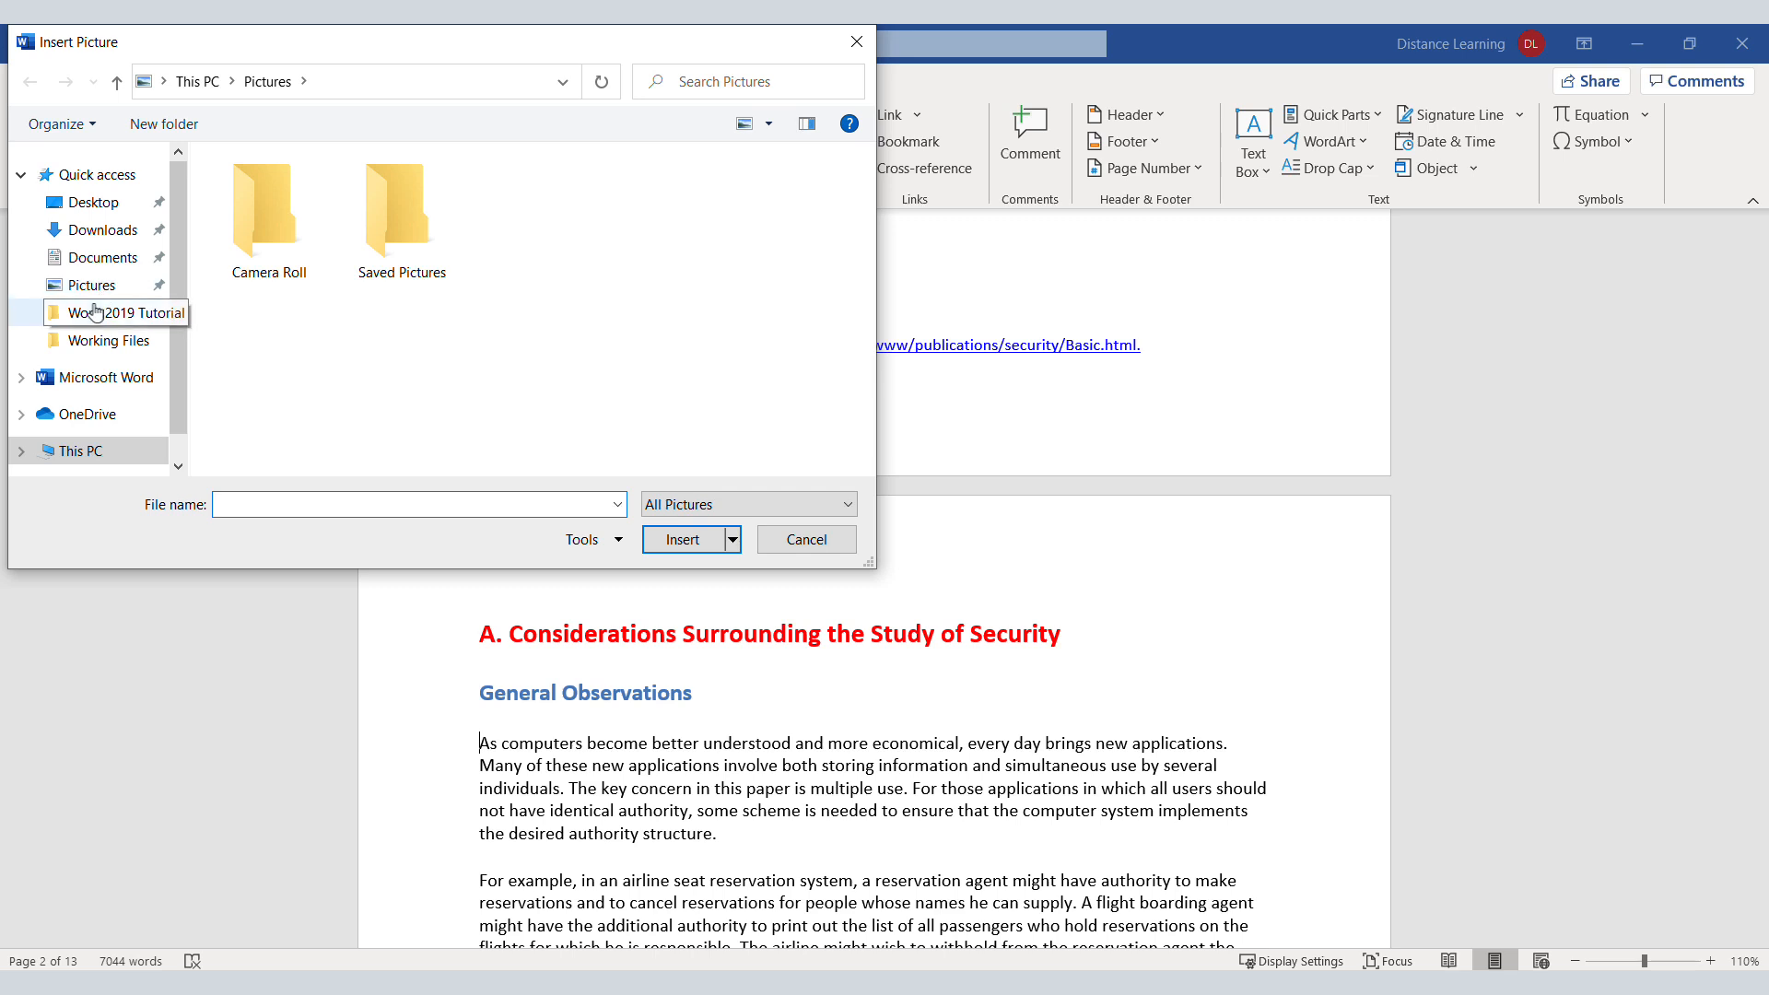
pyautogui.click(103, 259)
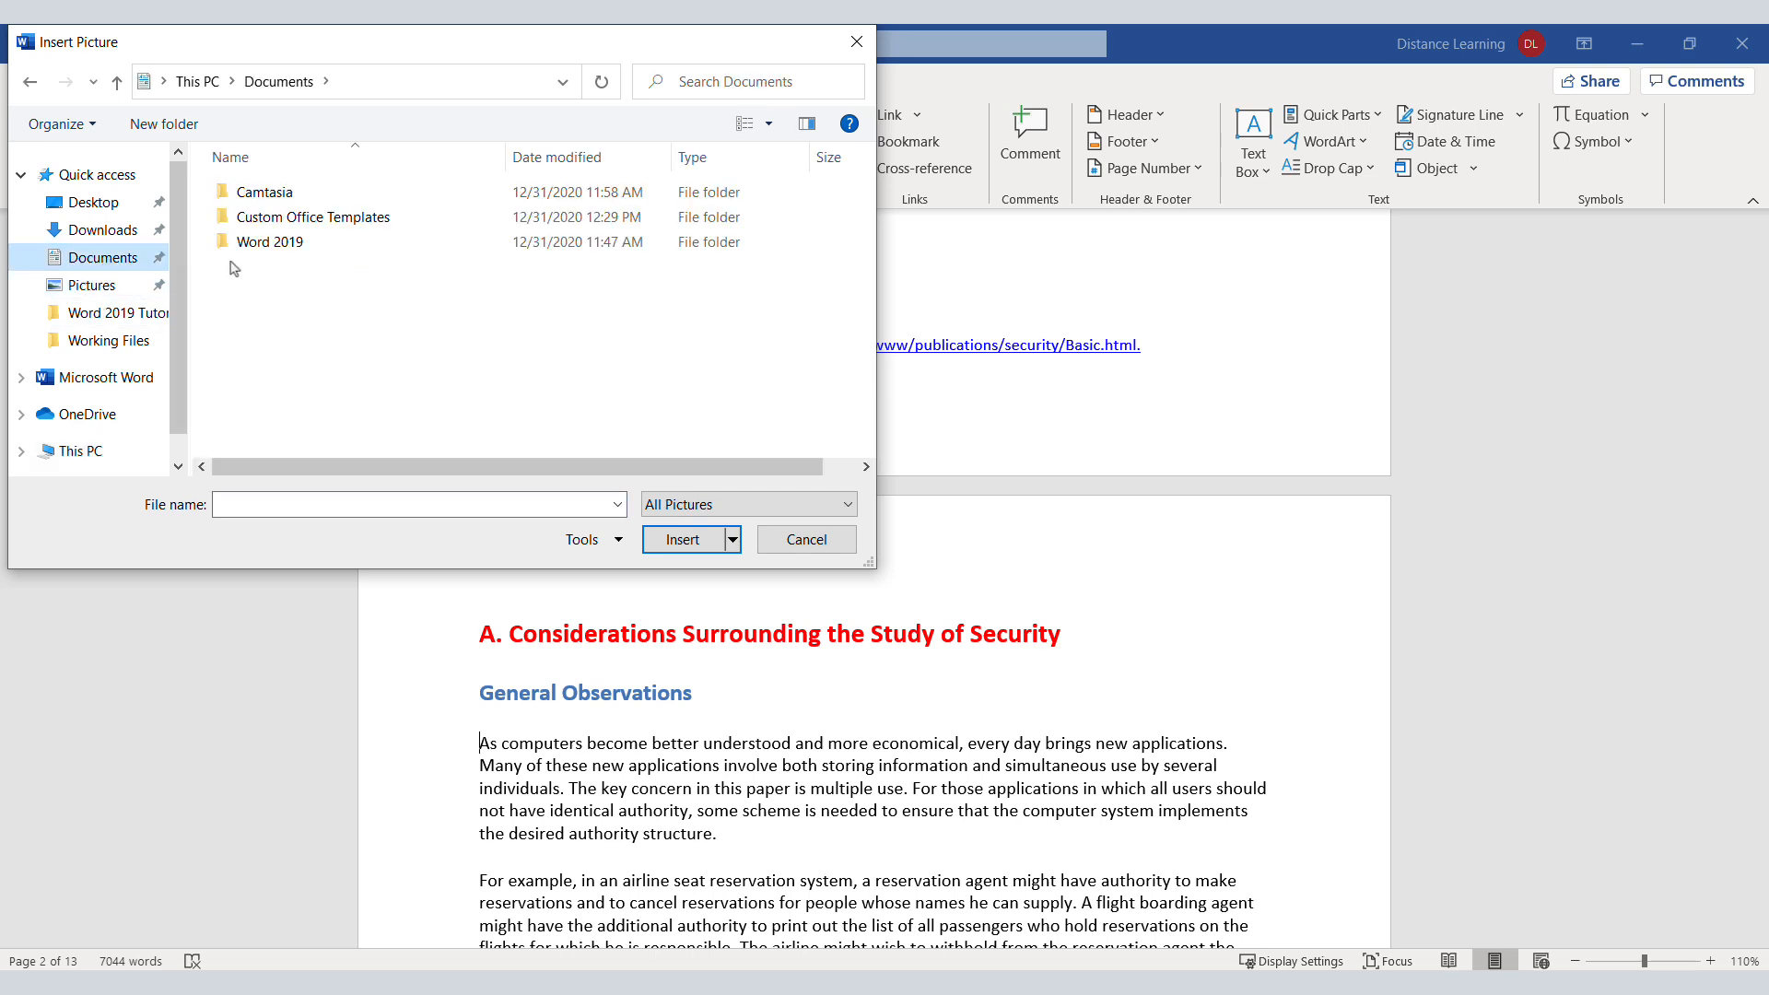
pyautogui.doubleClick(261, 247)
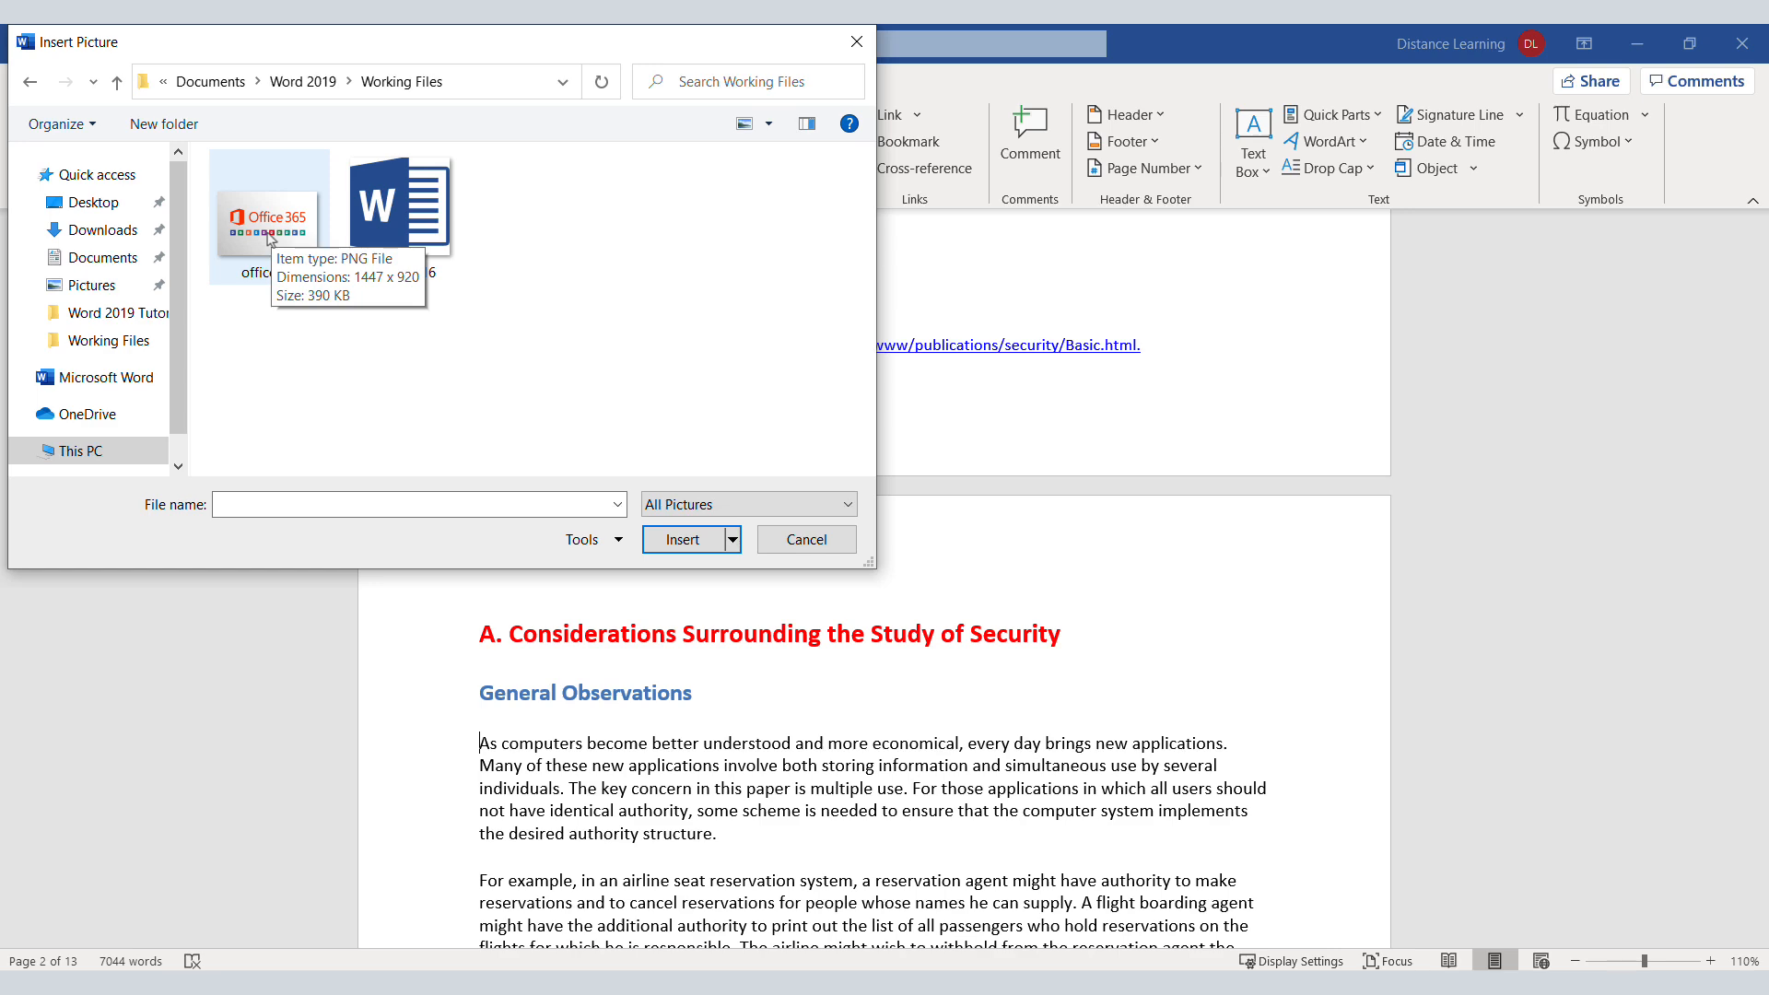
pyautogui.doubleClick(267, 232)
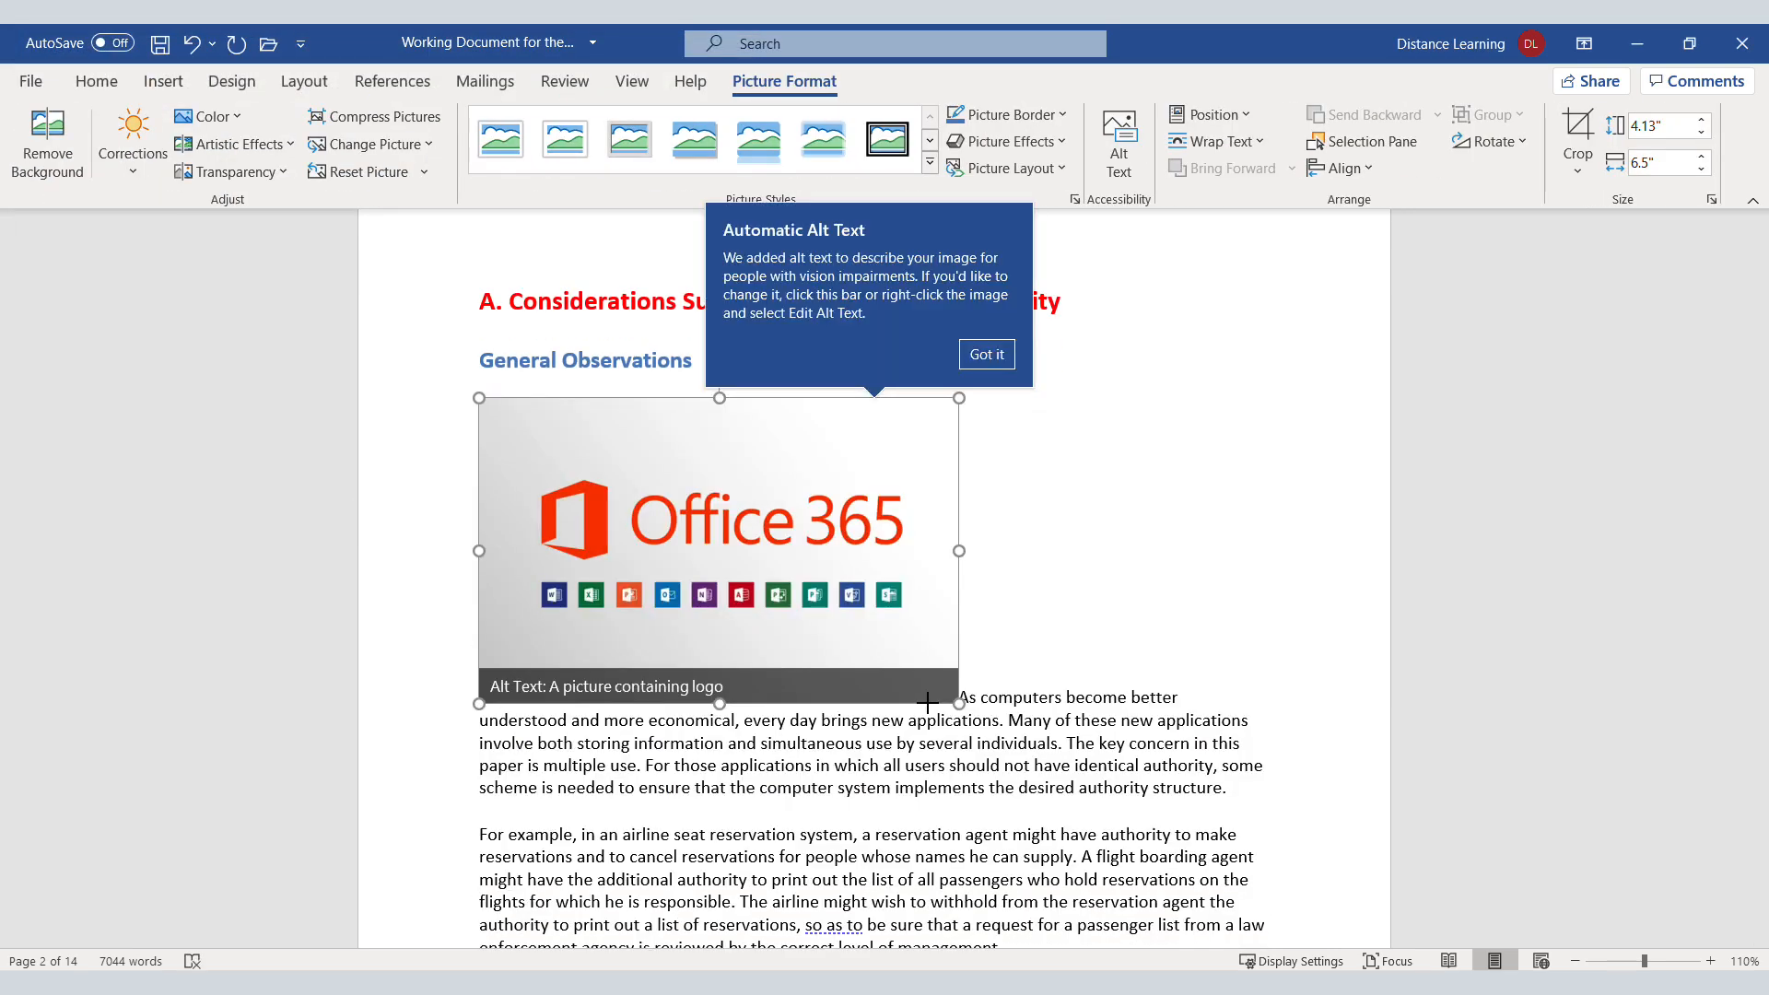
# Shrink the inserted picture to about 2.11" high by 3.31" wide and change its alt text to "Office 365 image"
pyautogui.moveTo(926, 702); pyautogui.dragTo(925, 681)
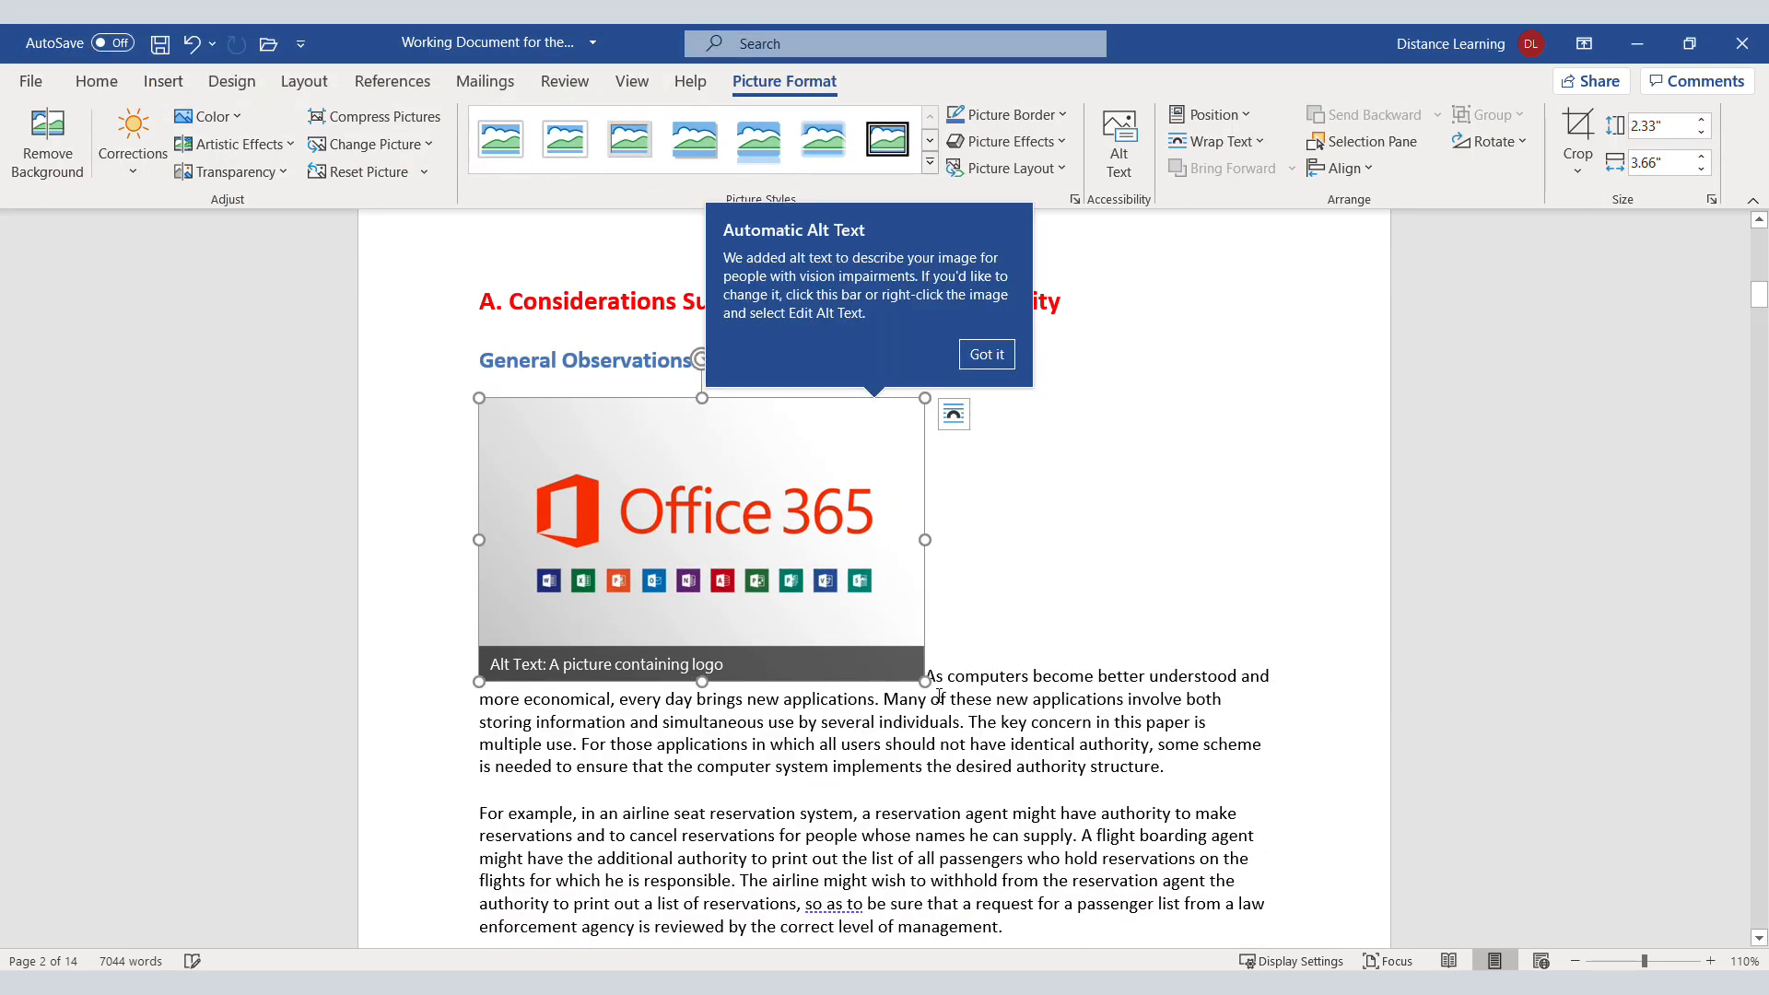
pyautogui.click(480, 676)
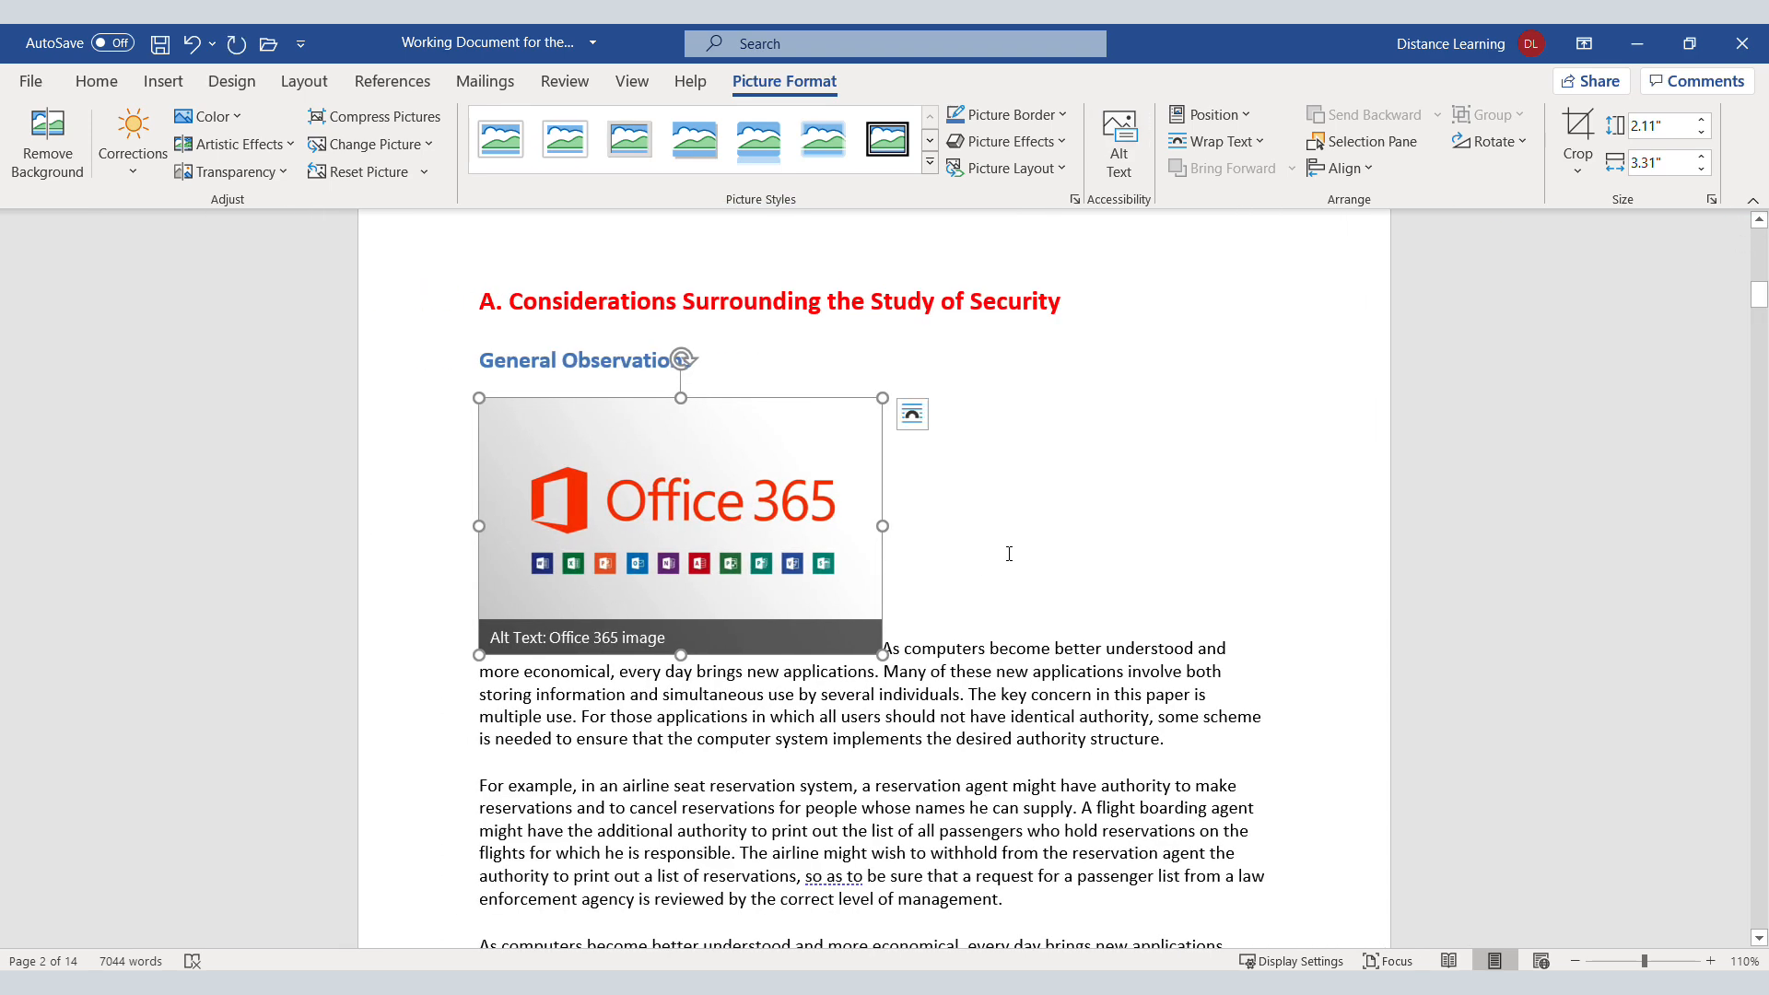
pyautogui.click(1009, 553)
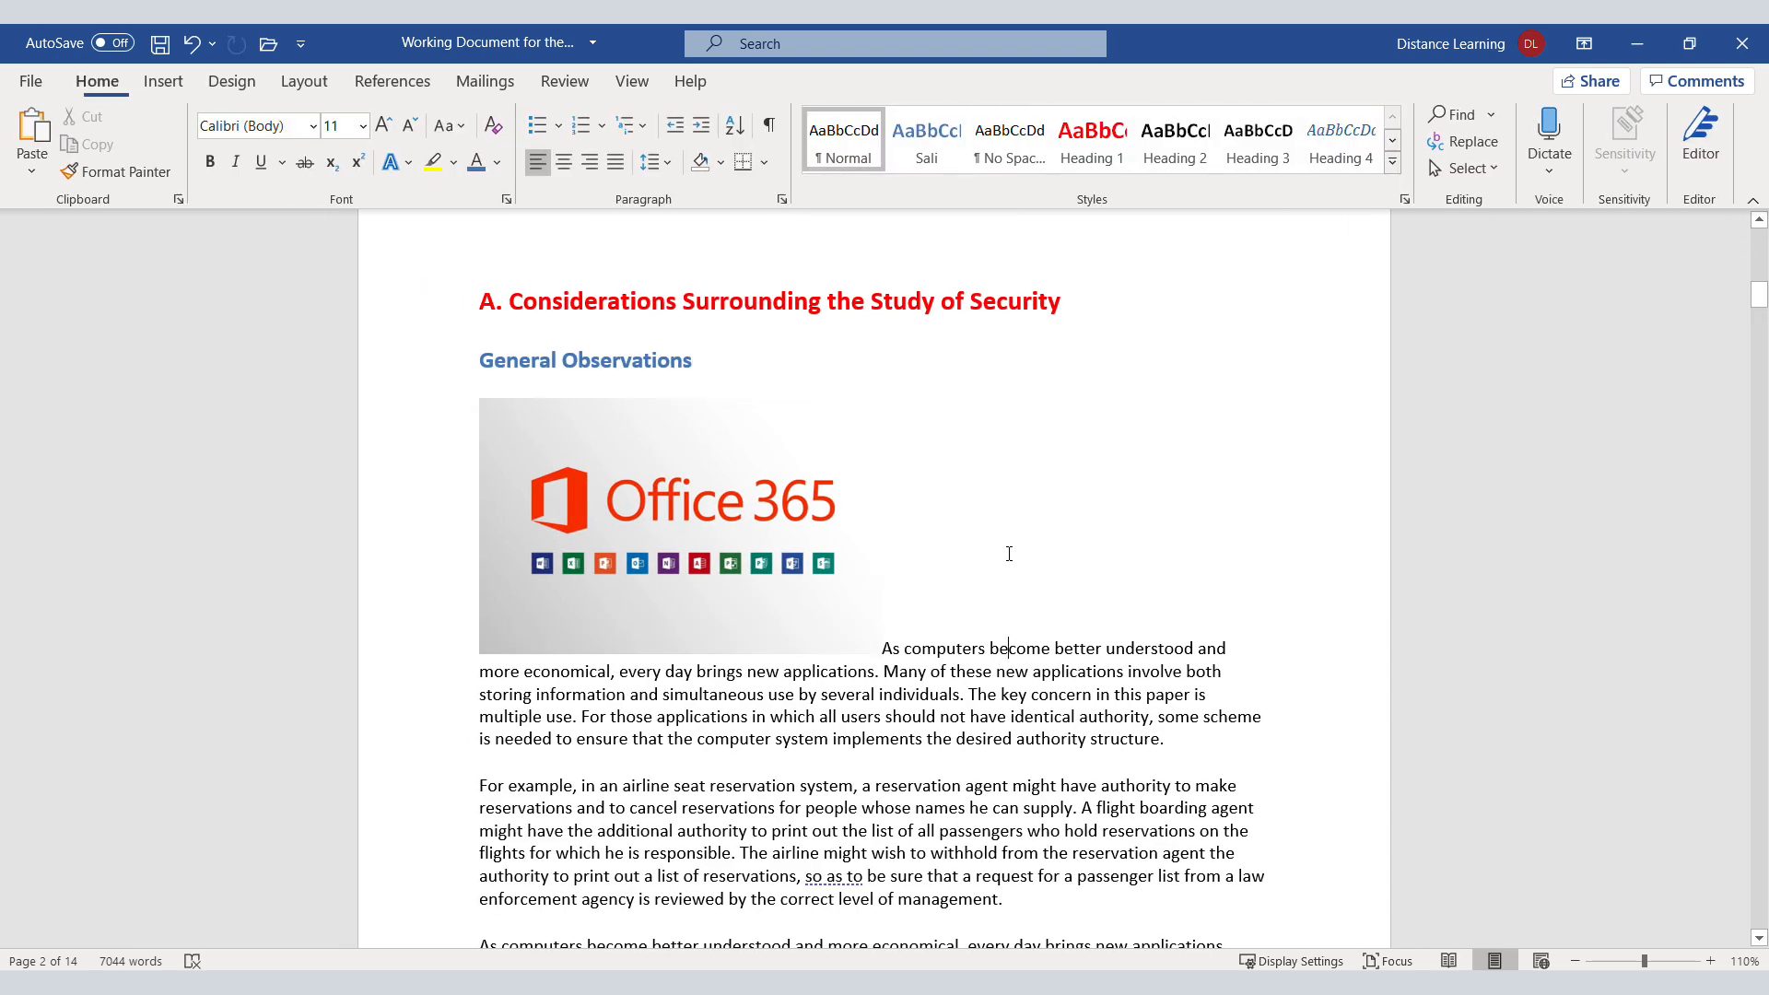
# Apply the Reflected Rounded Rectangle picture style to the Office 365 picture
pyautogui.click(819, 568)
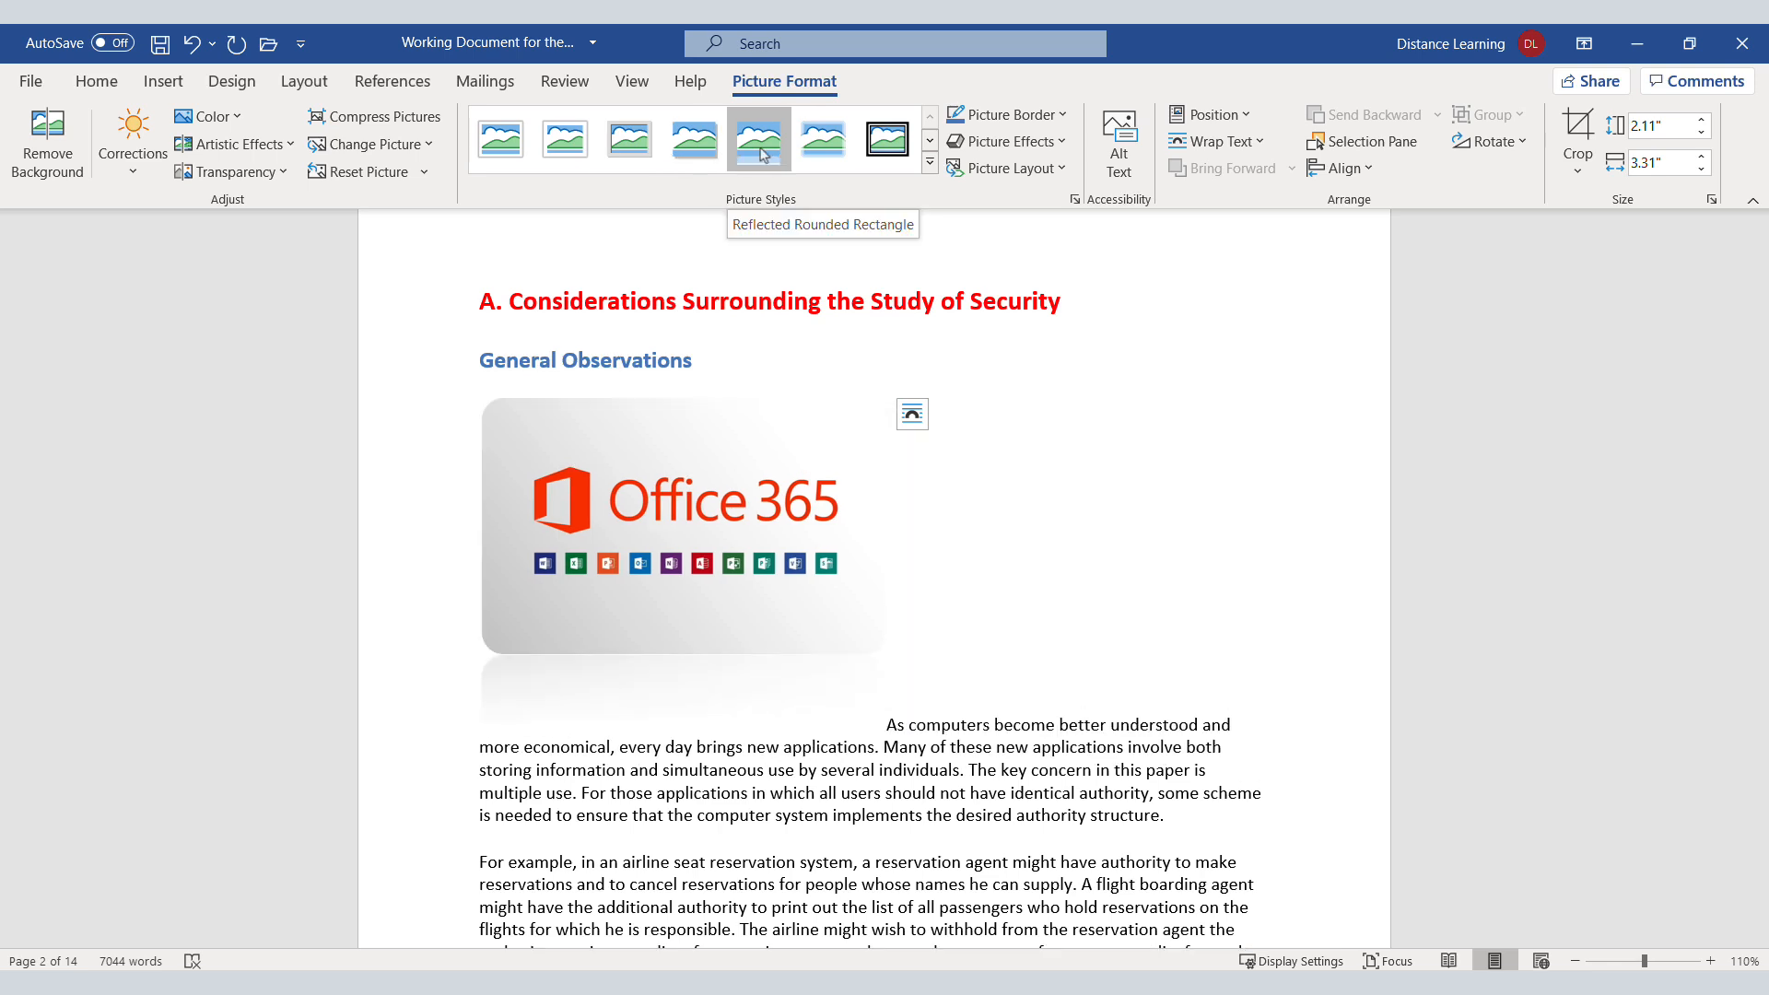
pyautogui.click(932, 166)
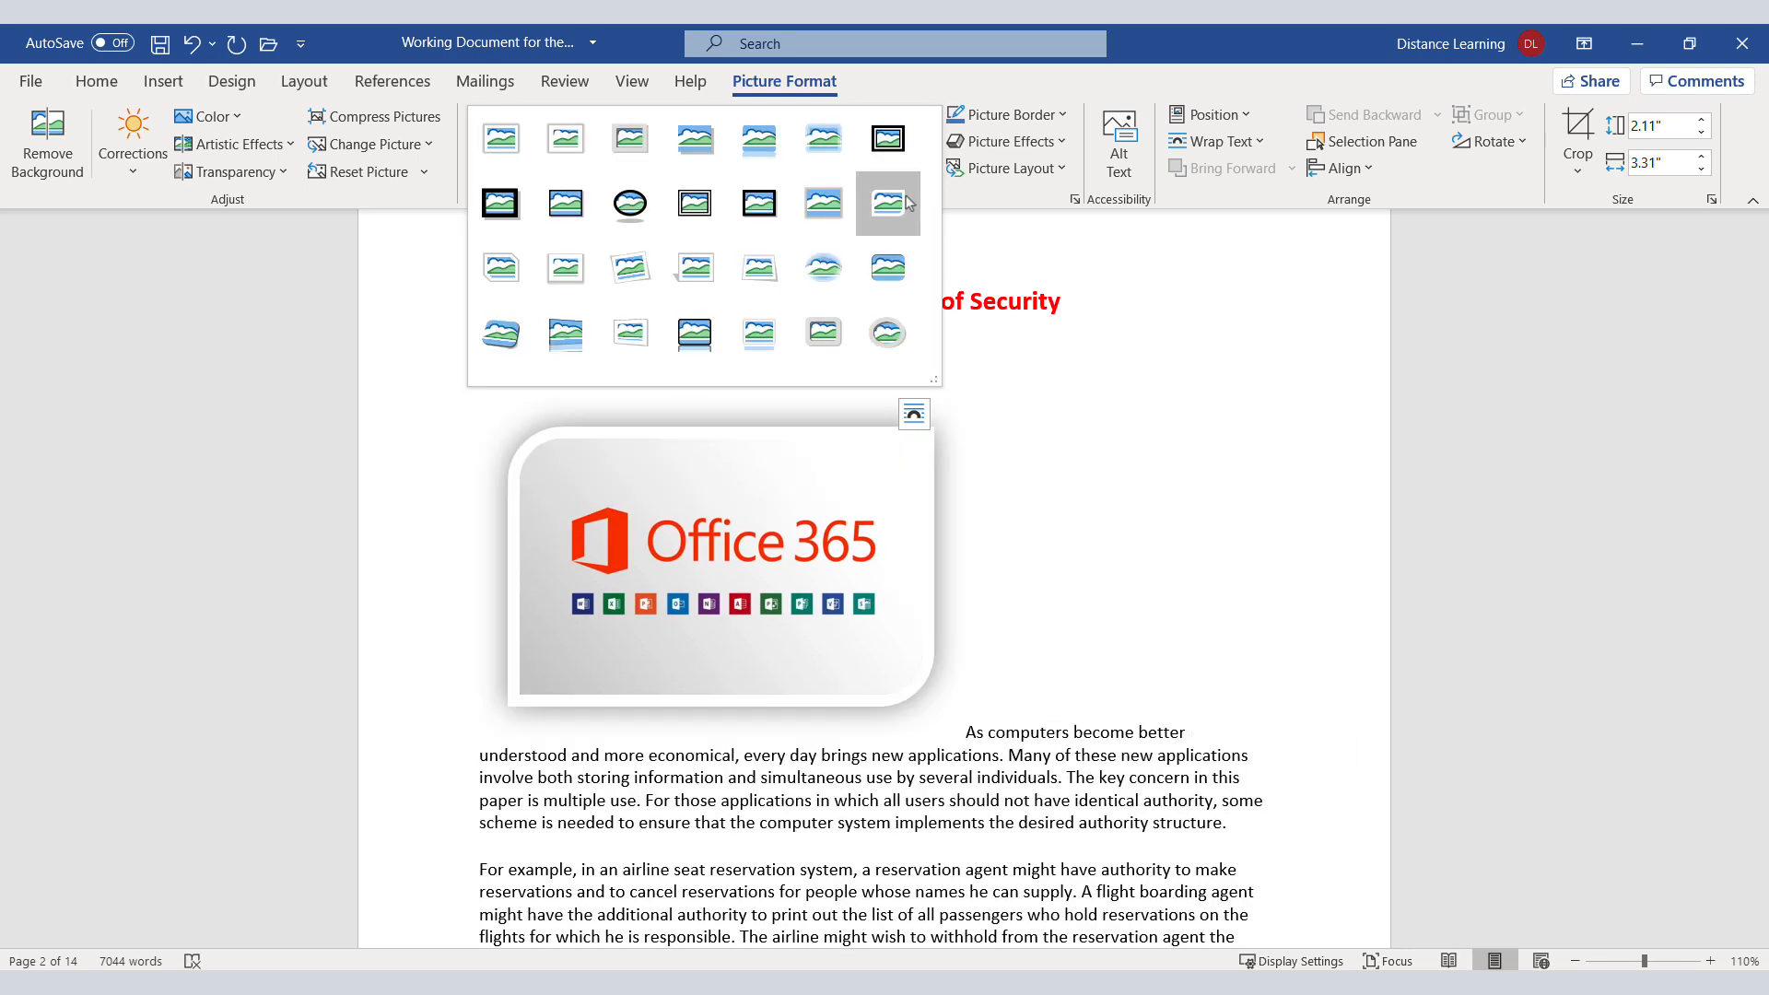
pyautogui.click(1258, 531)
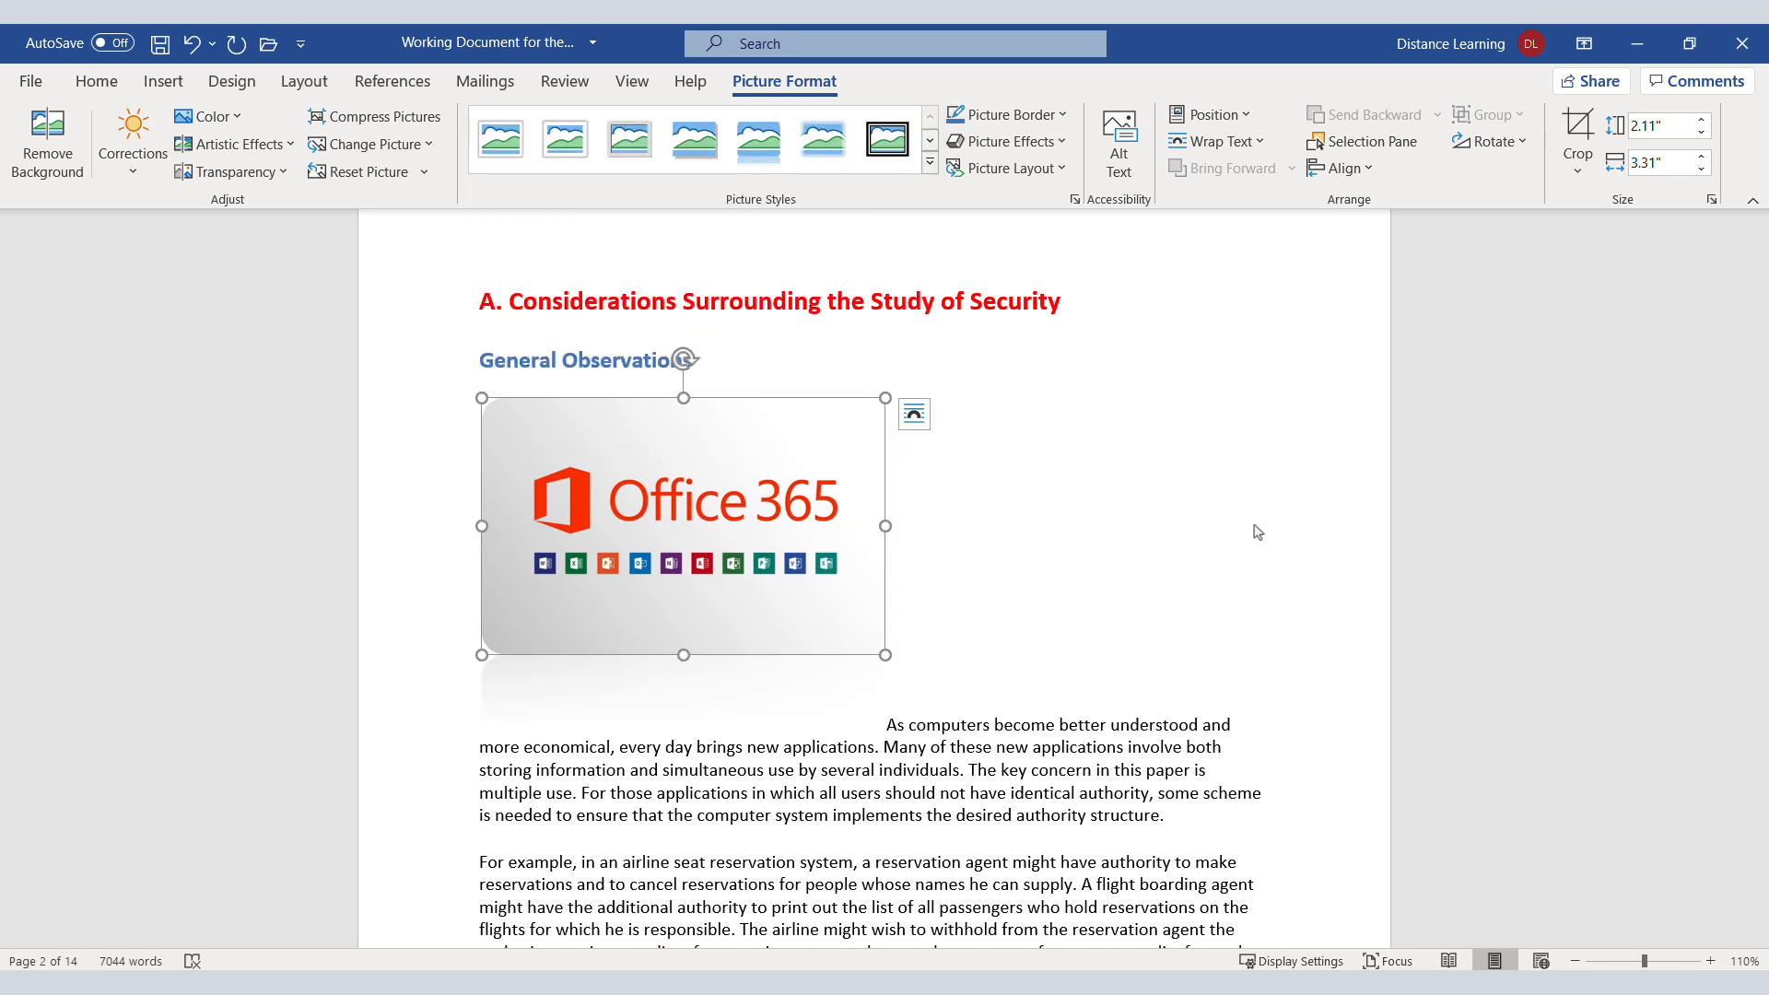
# Try a Parallel 3-D Rotation effect on the Office 365 picture, and undo it
pyautogui.click(1064, 118)
pyautogui.click(1064, 118)
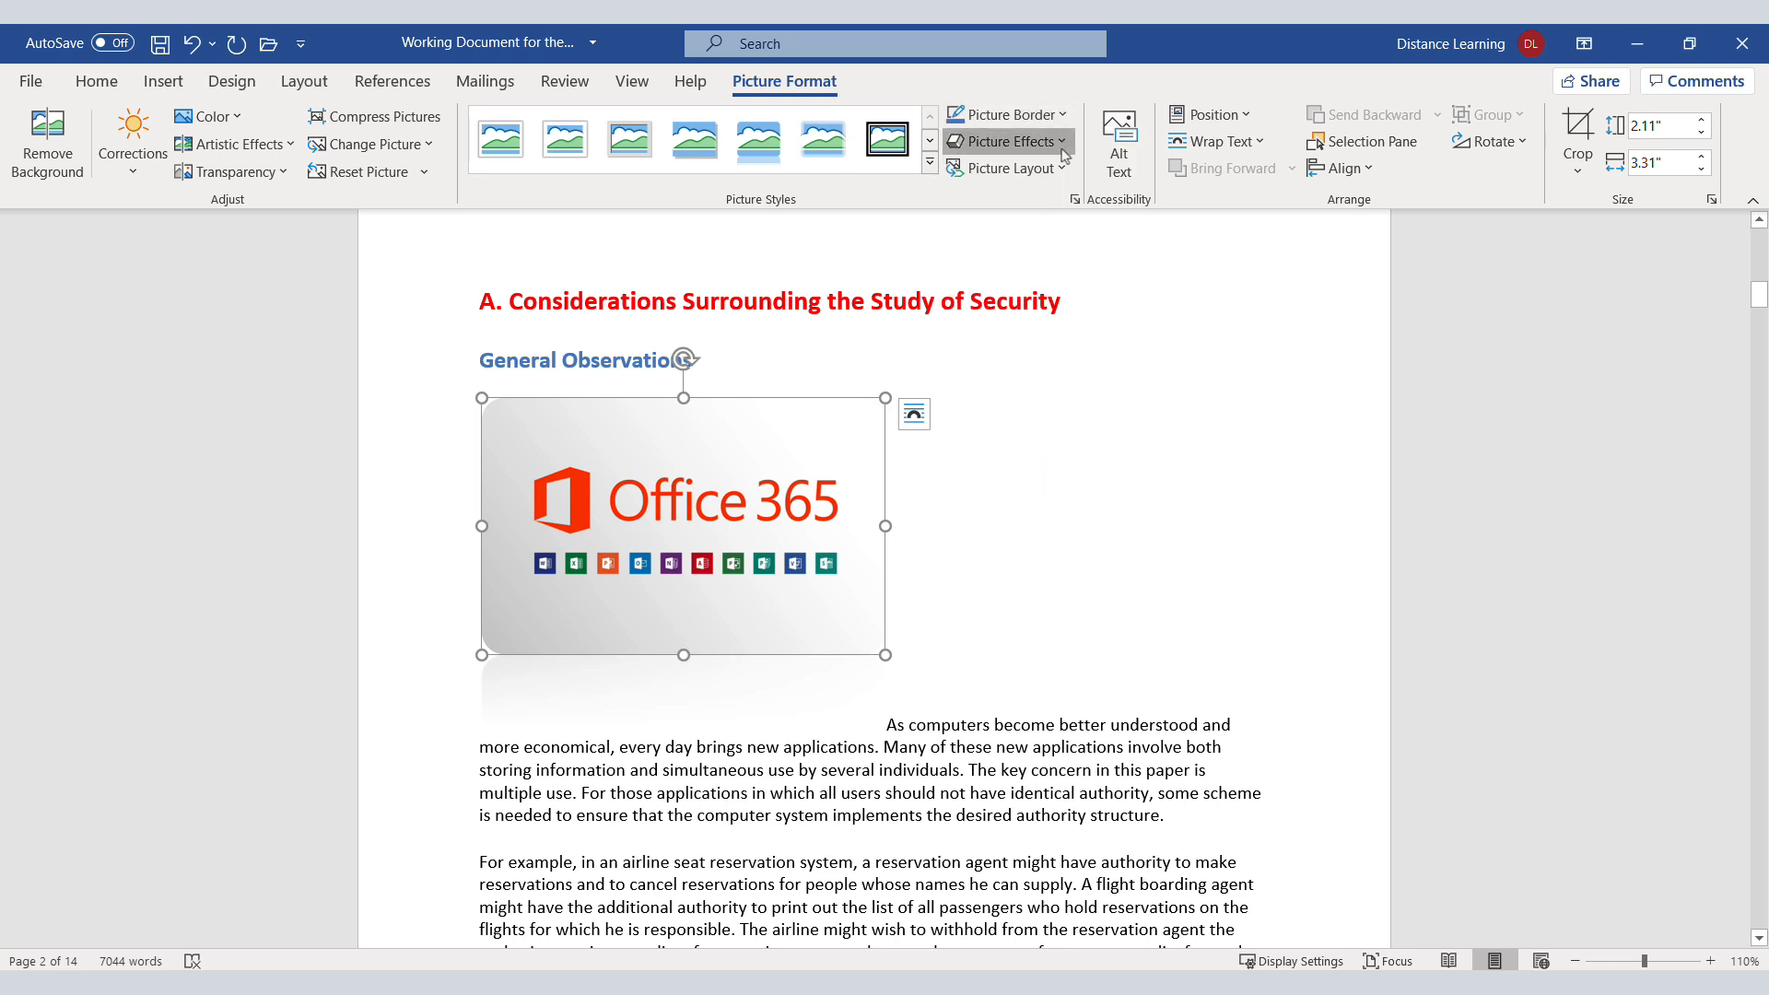
pyautogui.click(1062, 145)
pyautogui.moveTo(1003, 253)
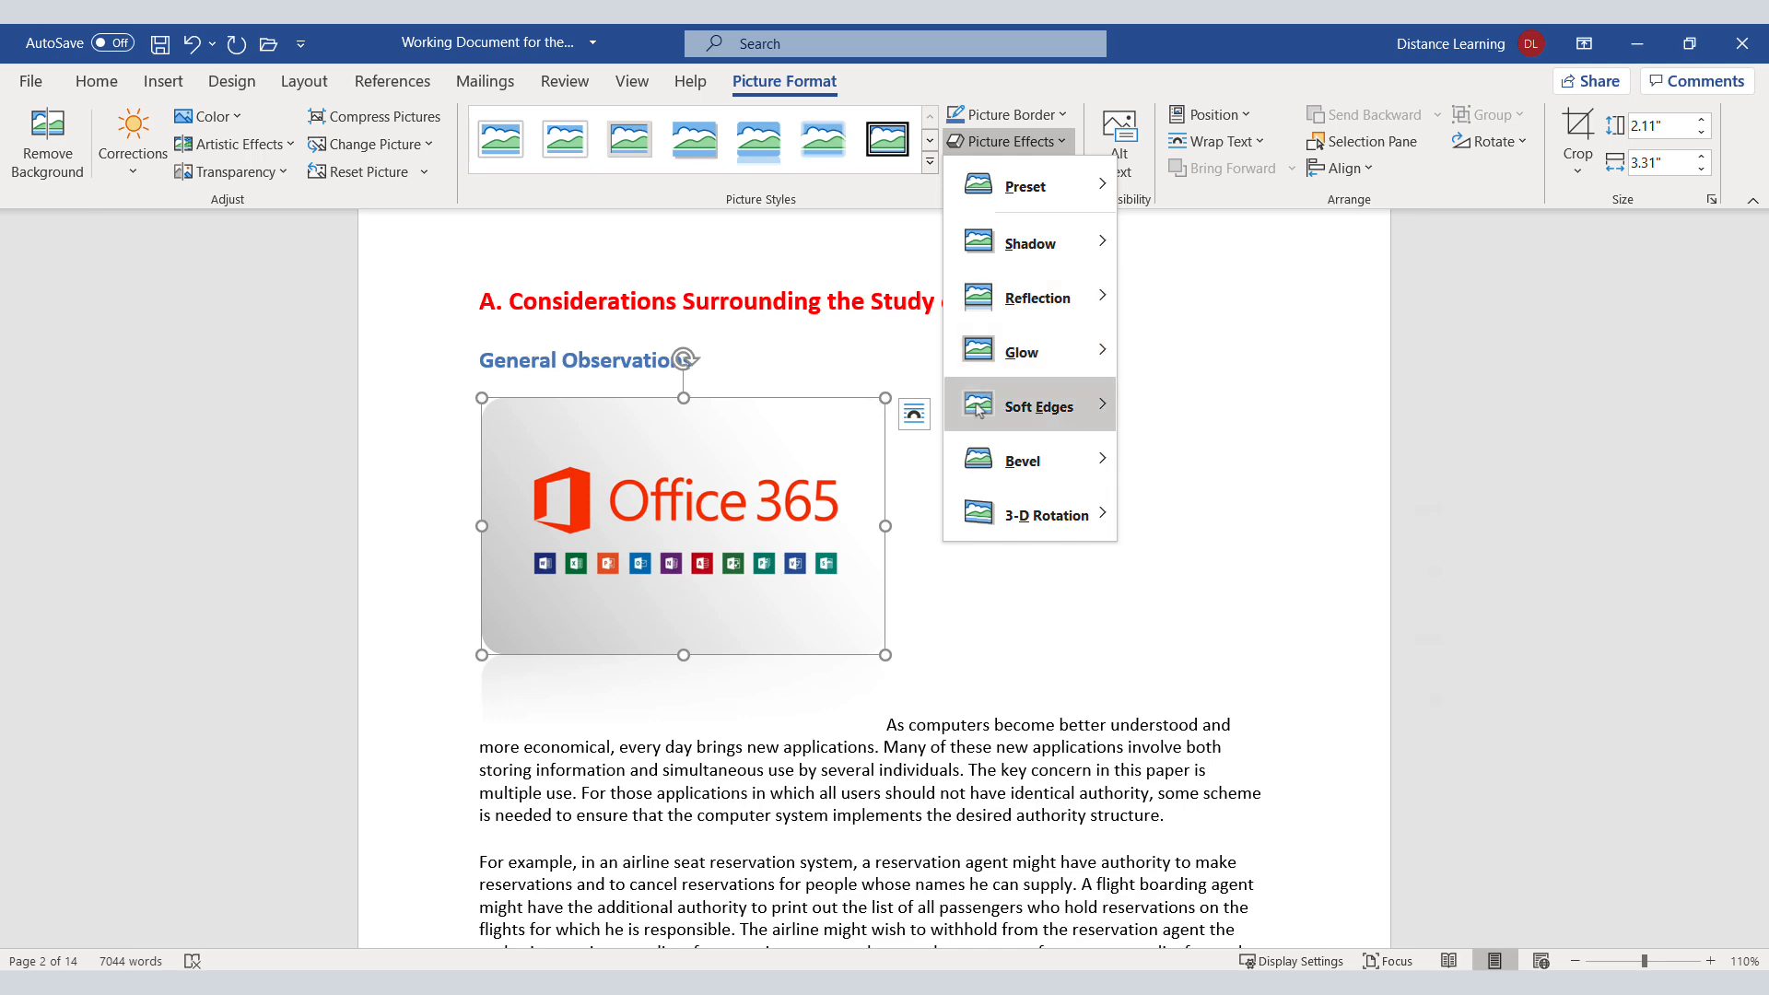
pyautogui.moveTo(991, 519)
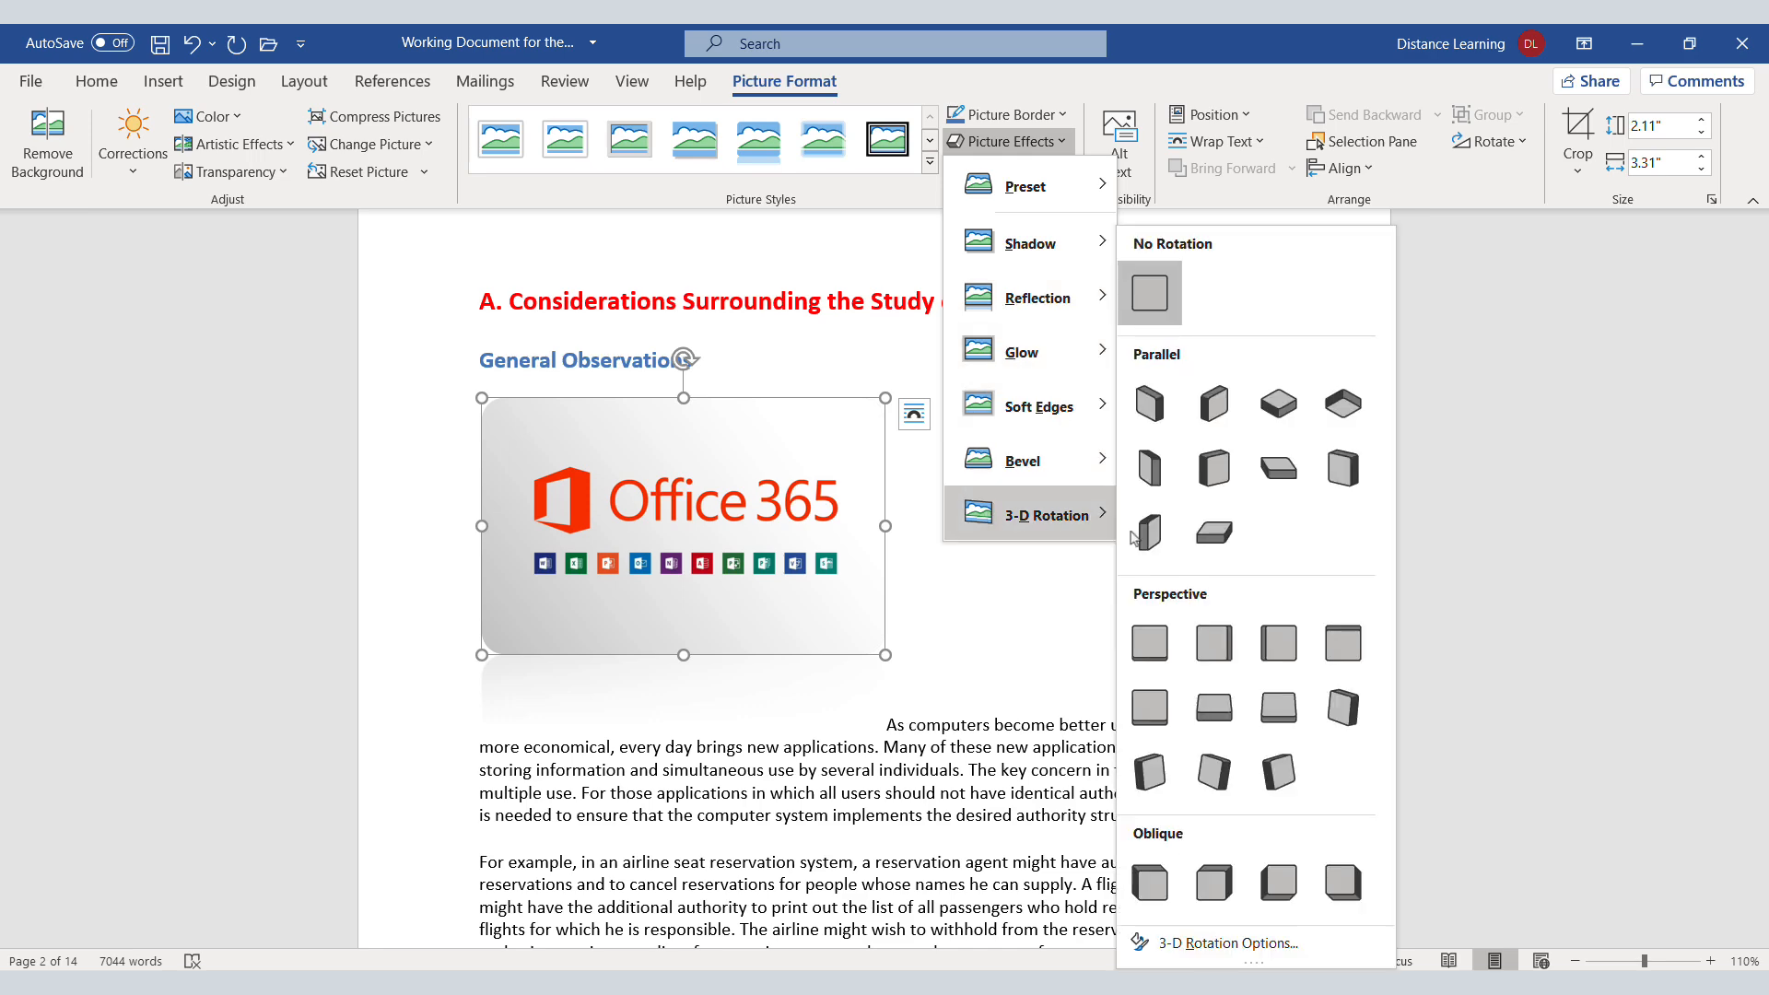
pyautogui.click(1214, 531)
pyautogui.hotkey('ctrl', 'z')
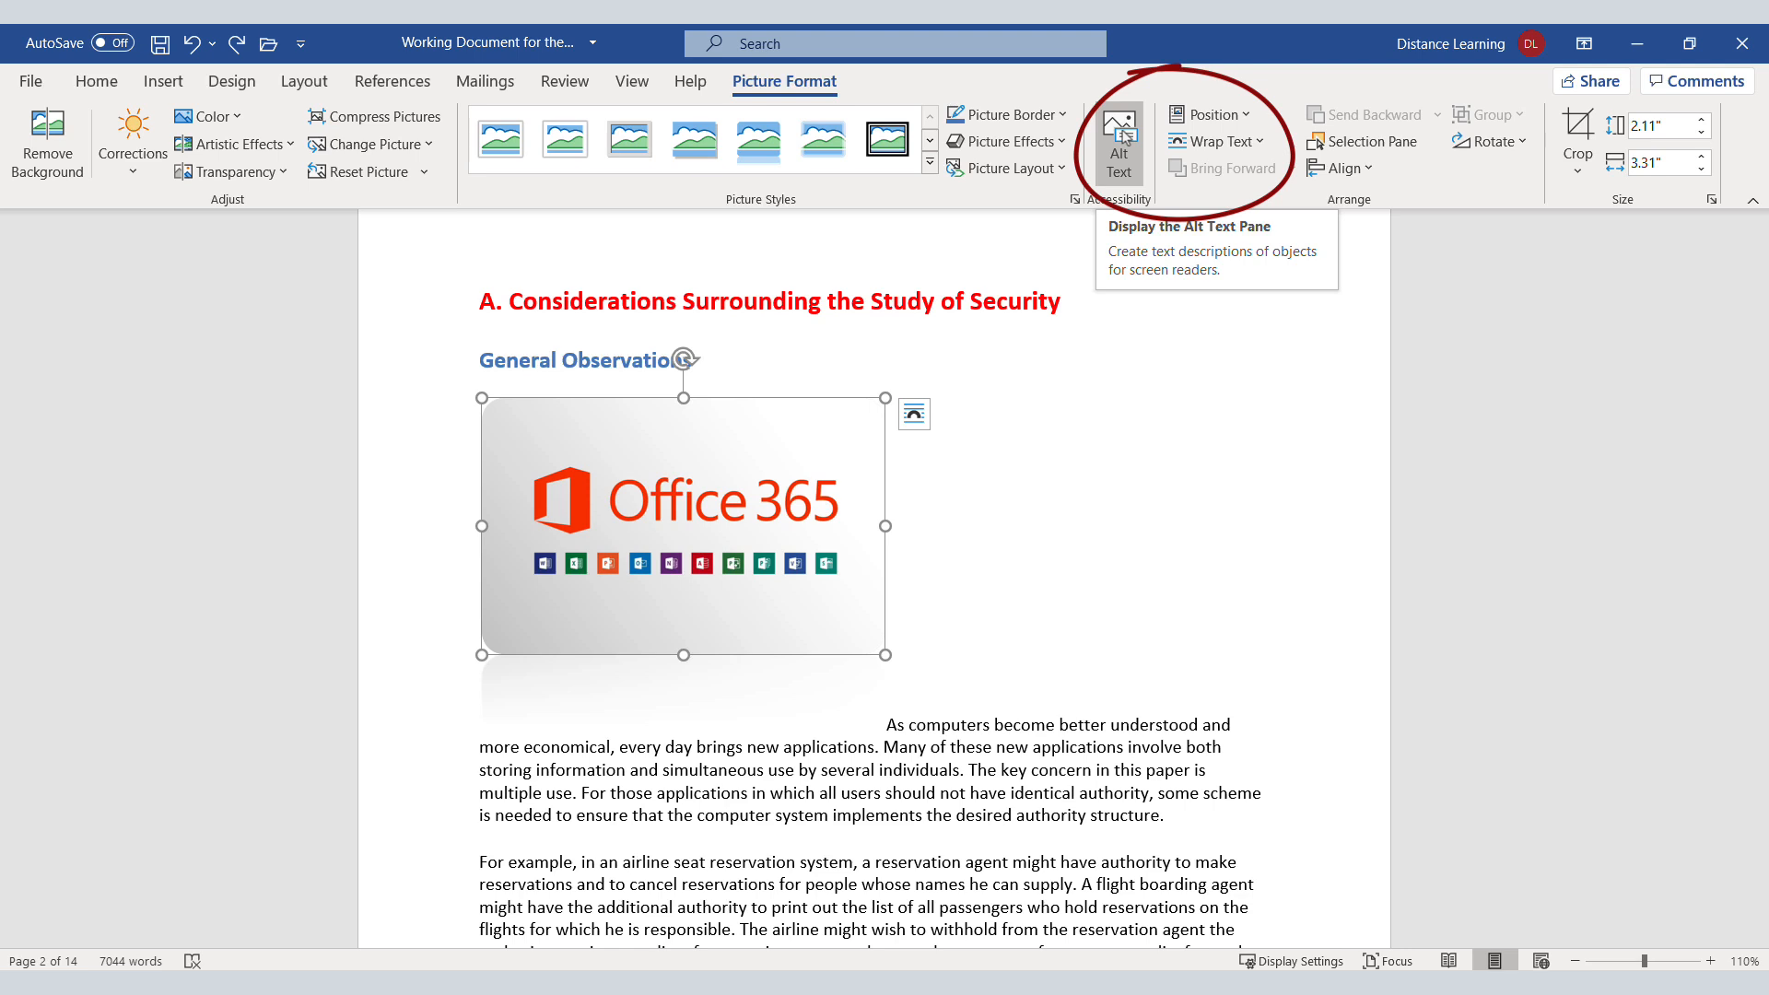
# Position the picture at the middle right of the page with square text wrapping
pyautogui.click(1206, 114)
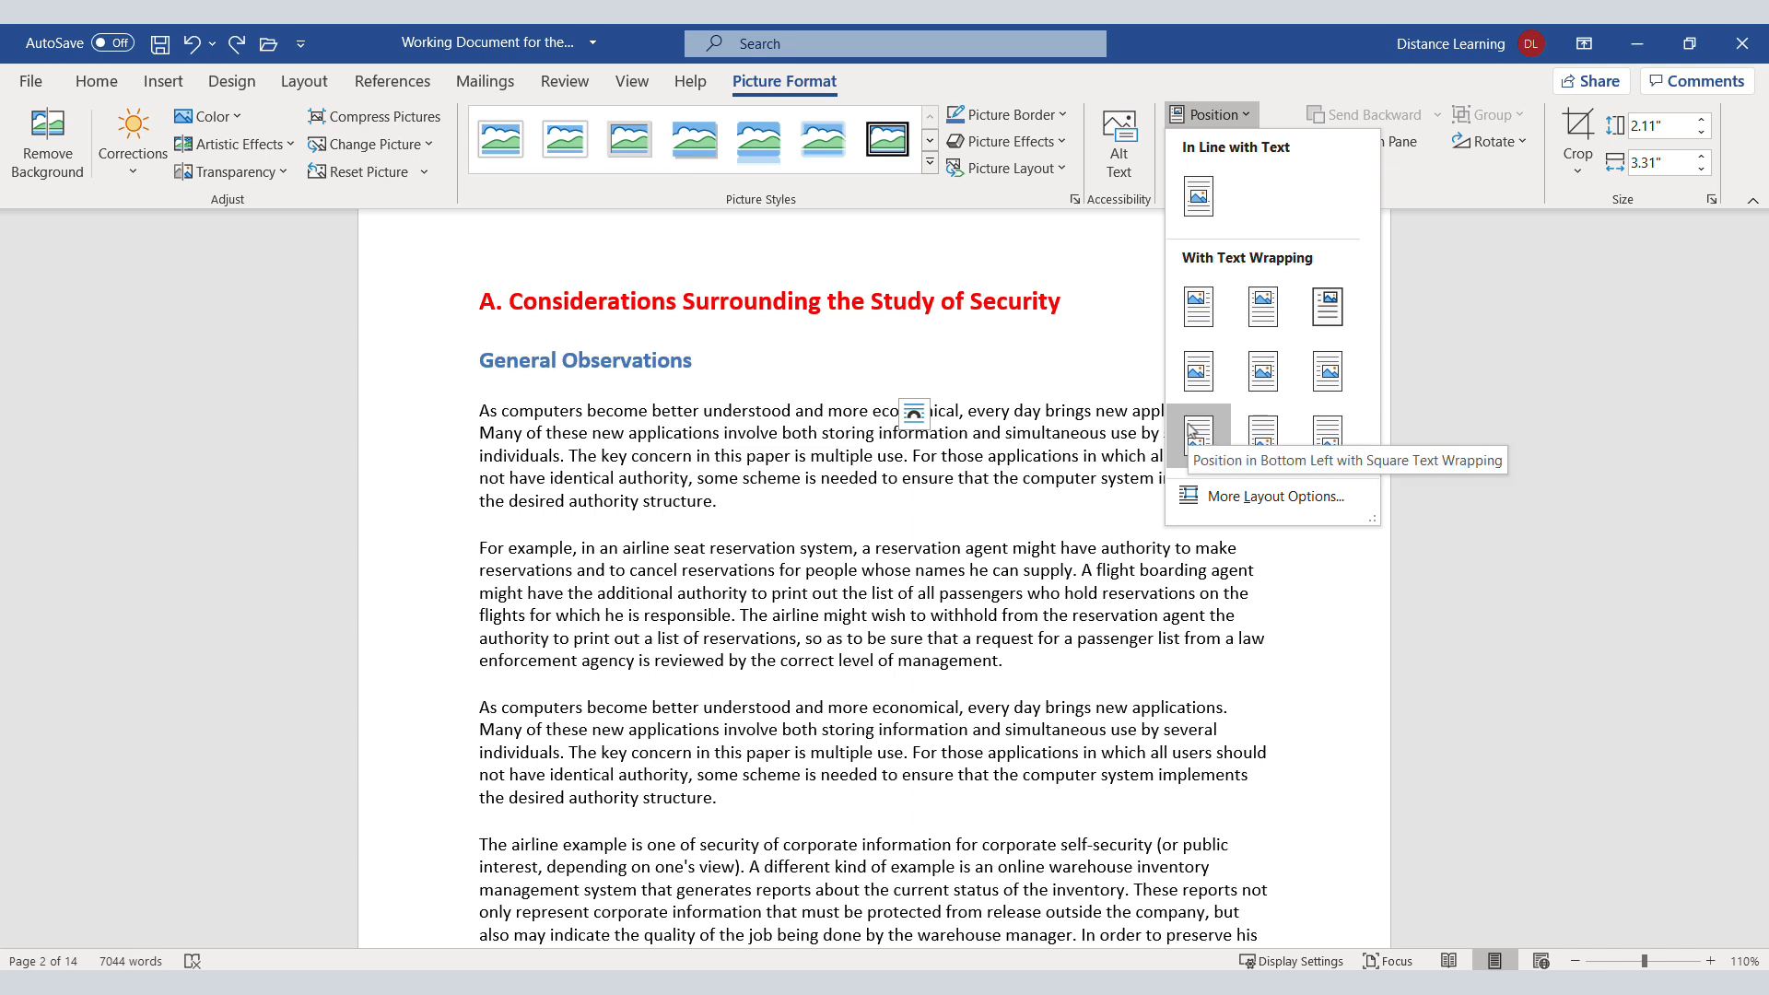
pyautogui.click(1327, 372)
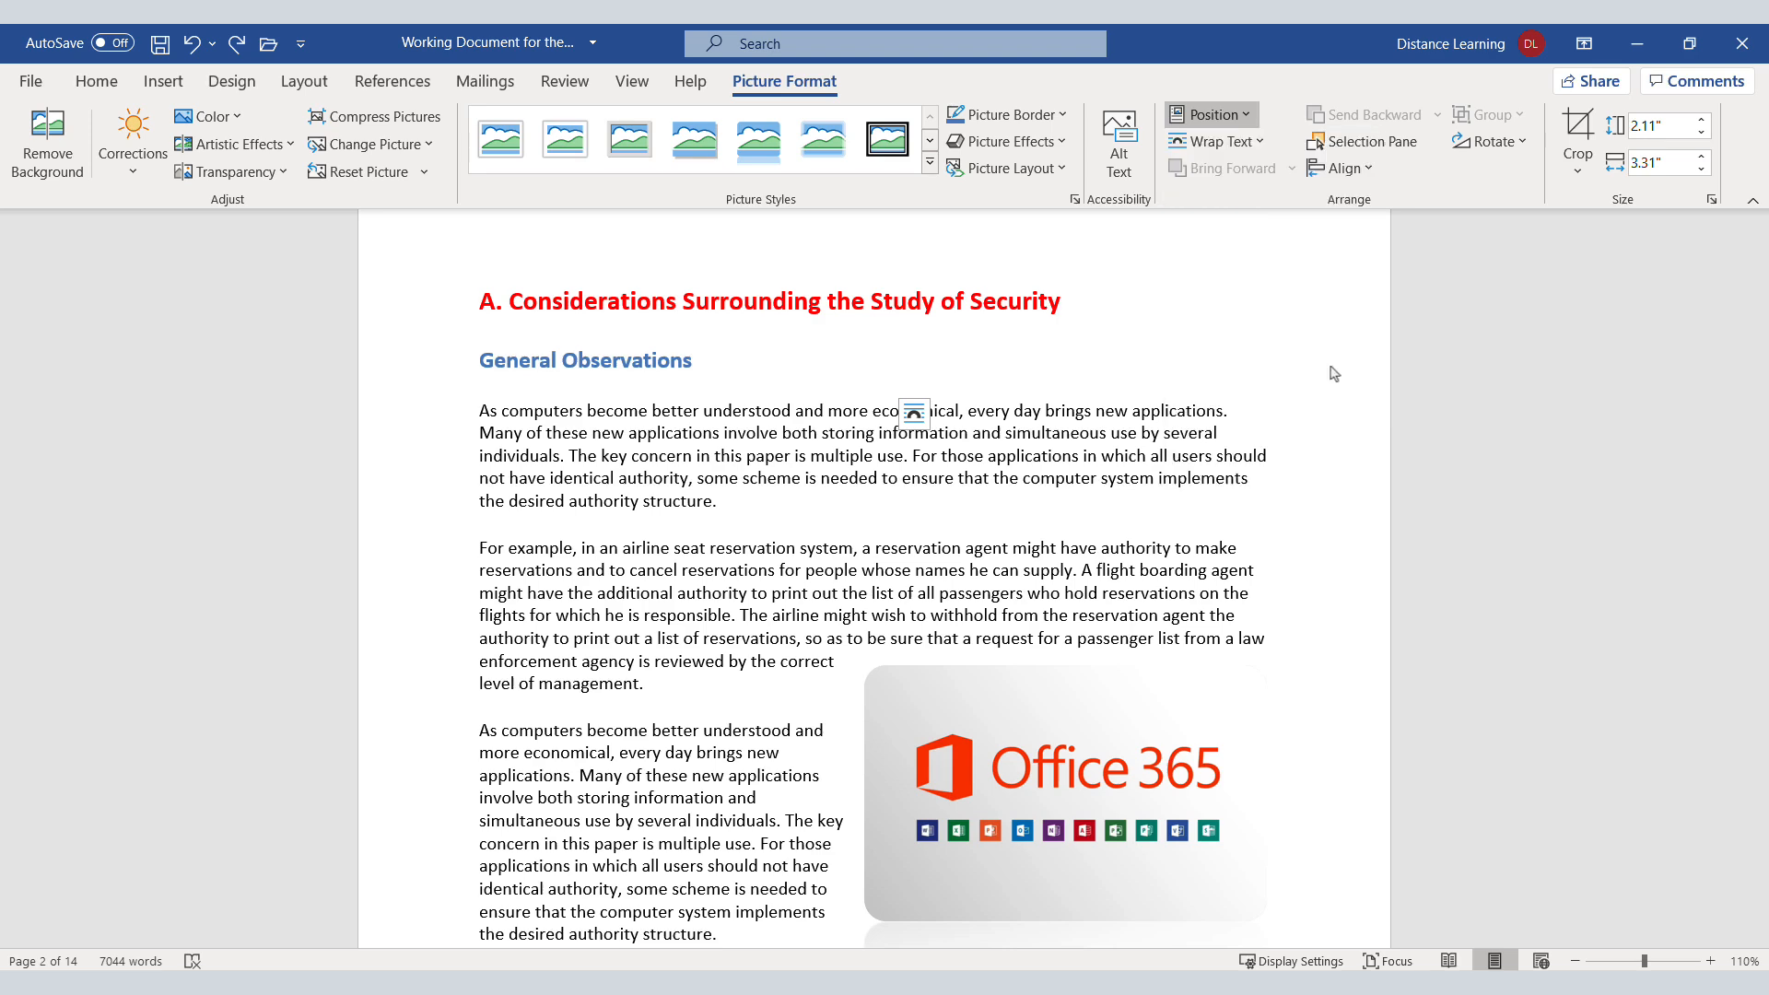
pyautogui.click(1255, 117)
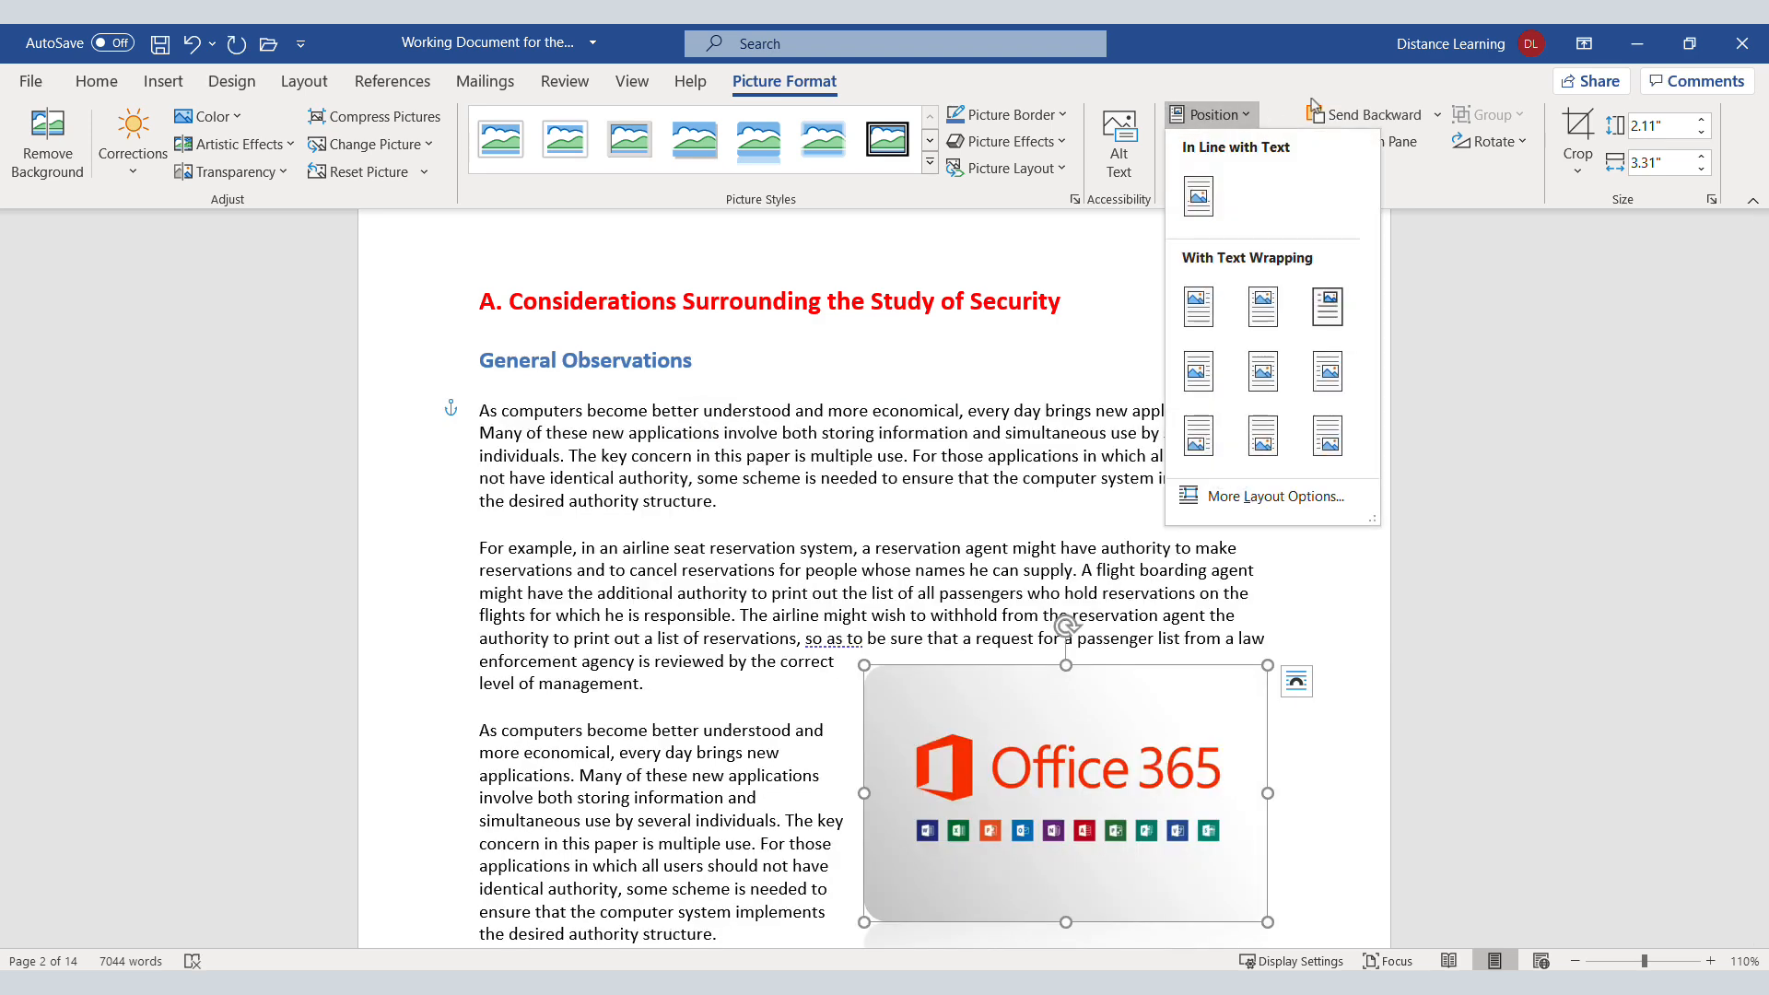
pyautogui.click(1258, 117)
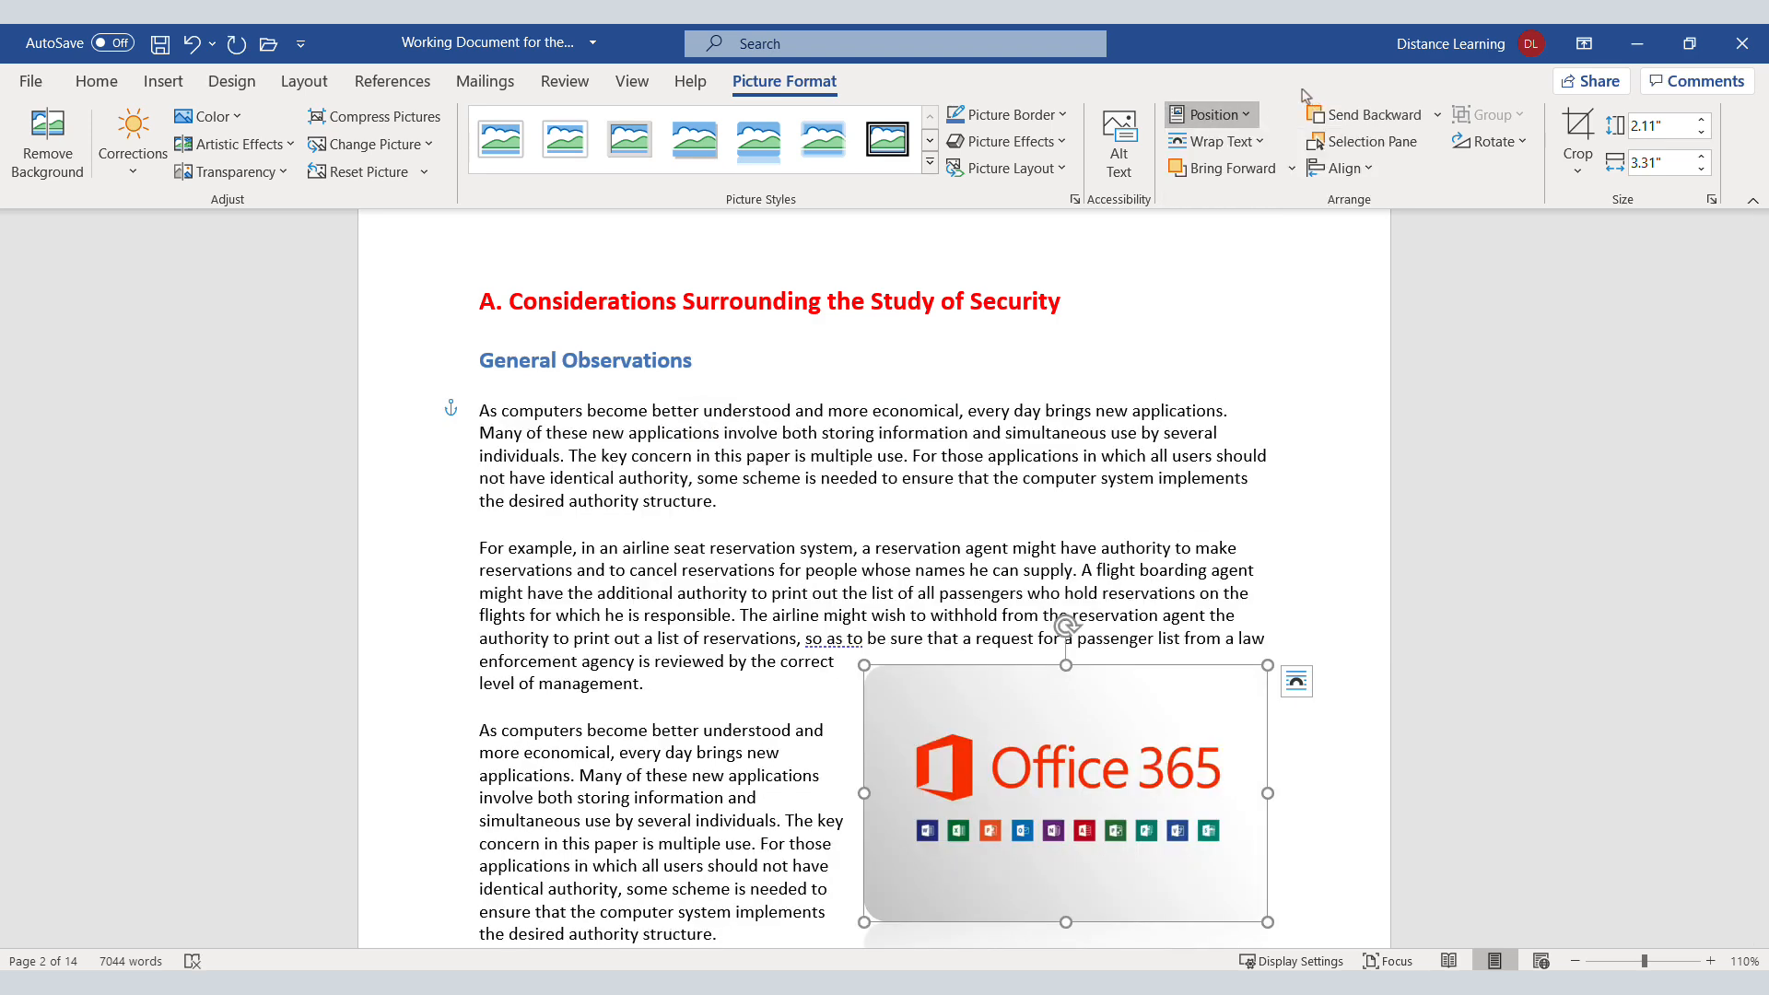
# Tilt the Office 365 picture clockwise and set its text wrapping to Tight
pyautogui.click(1256, 151)
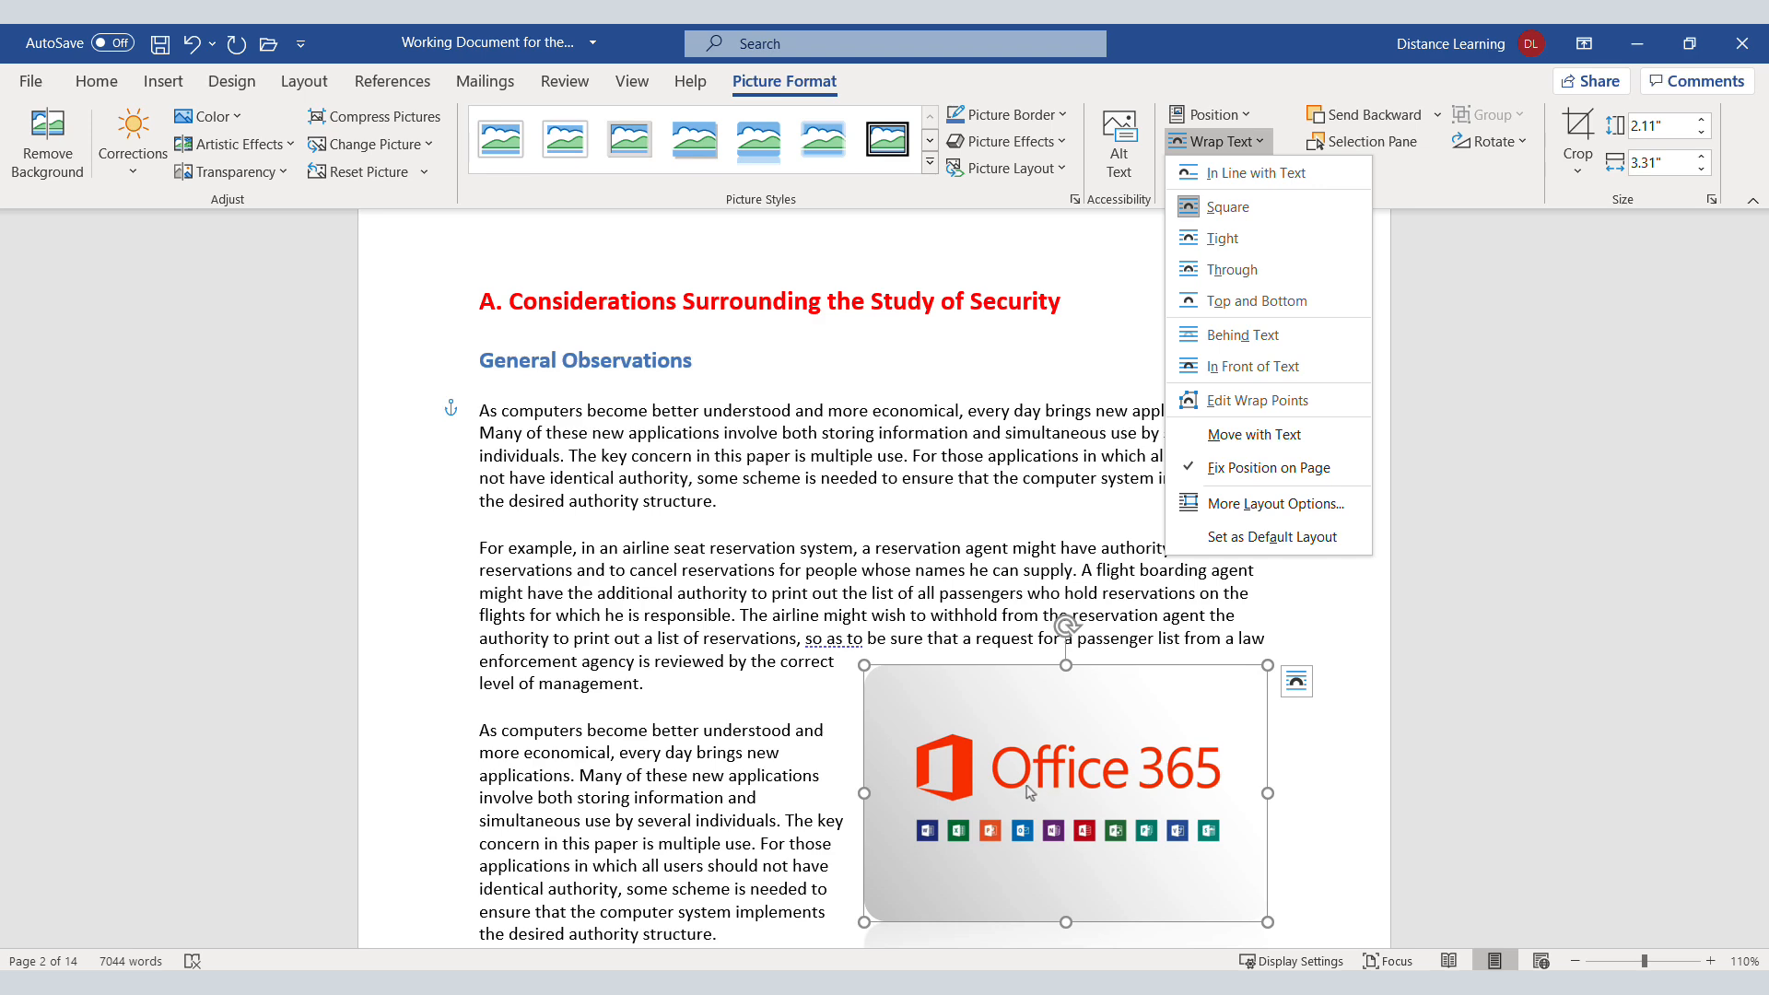
pyautogui.moveTo(1065, 626); pyautogui.dragTo(1128, 251)
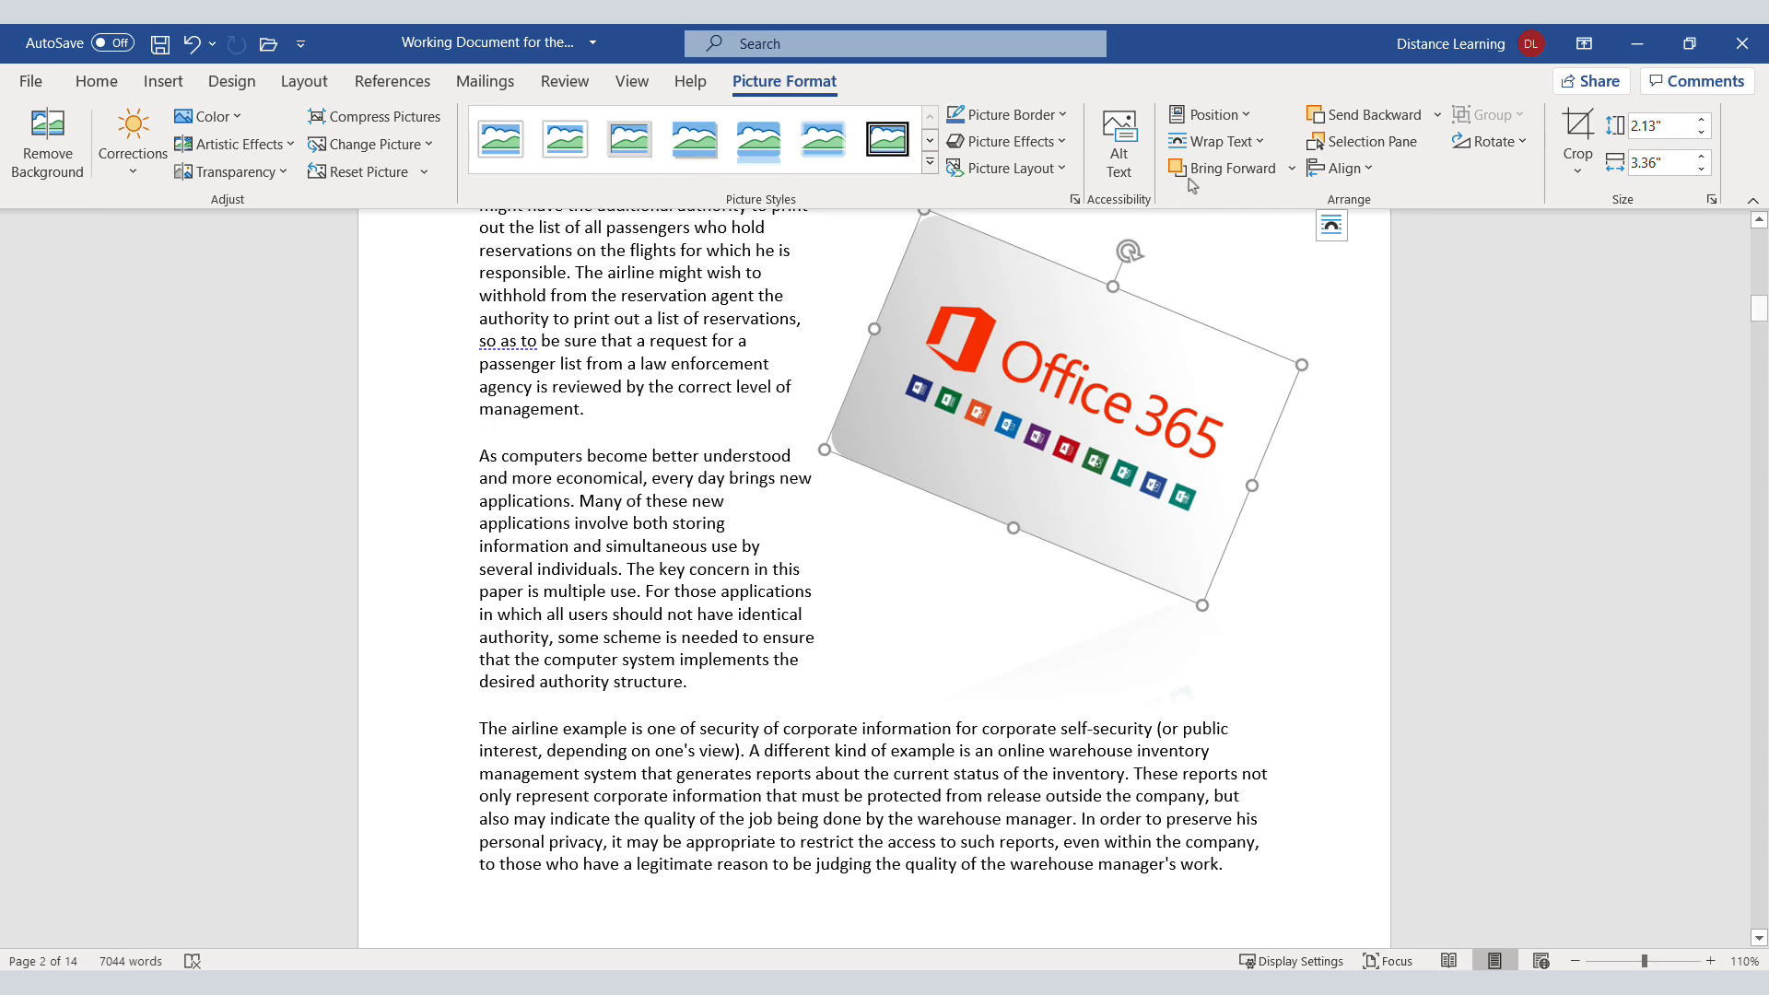
pyautogui.click(1258, 145)
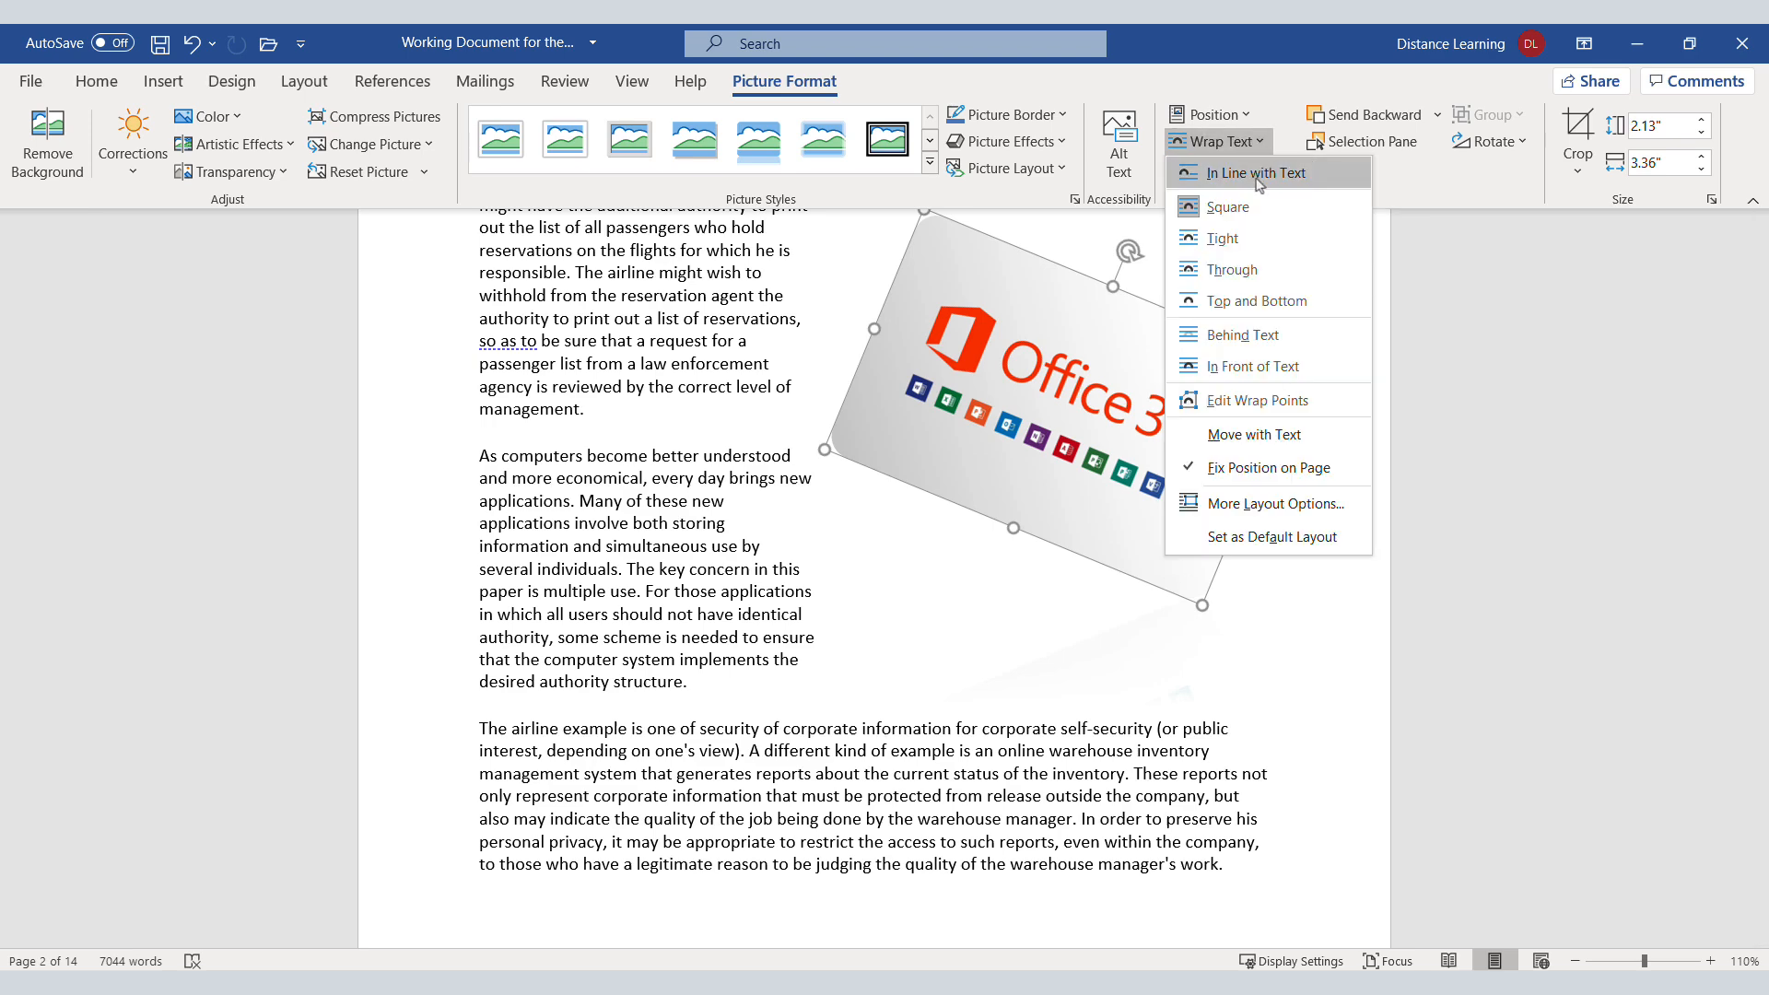
pyautogui.click(1222, 240)
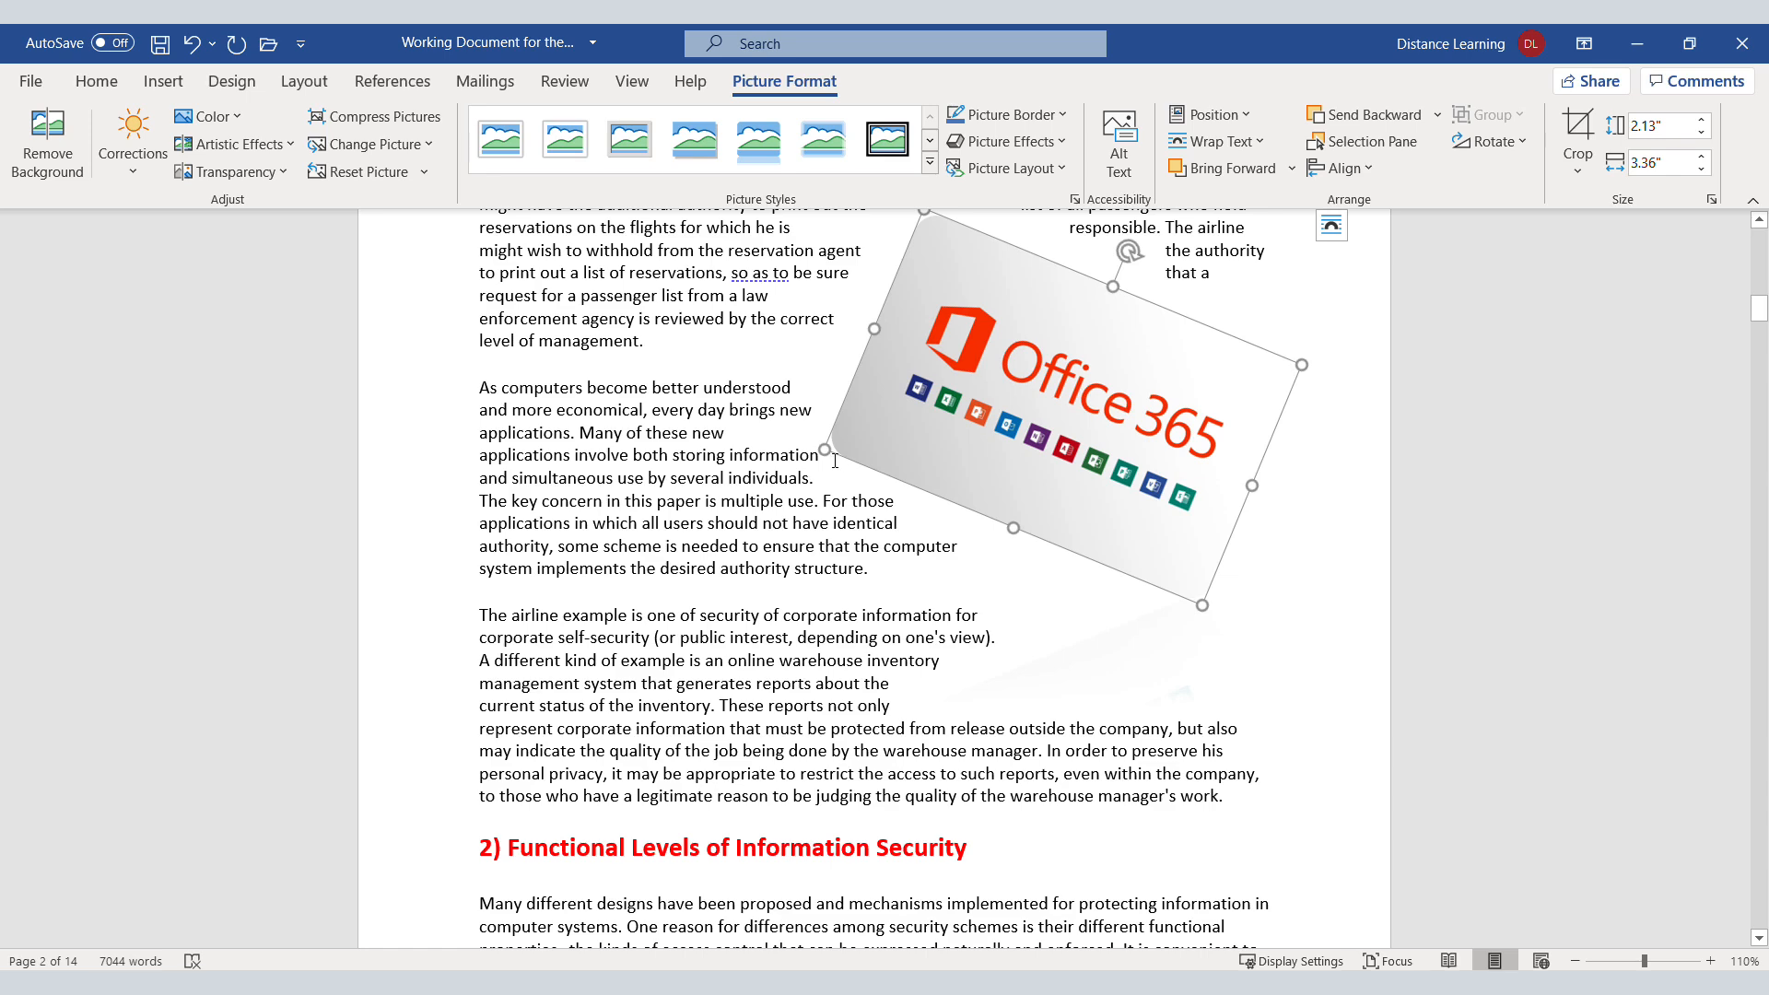
pyautogui.moveTo(825, 450)
pyautogui.mouseDown()
pyautogui.moveTo(851, 444)
pyautogui.moveTo(826, 448)
pyautogui.mouseUp()
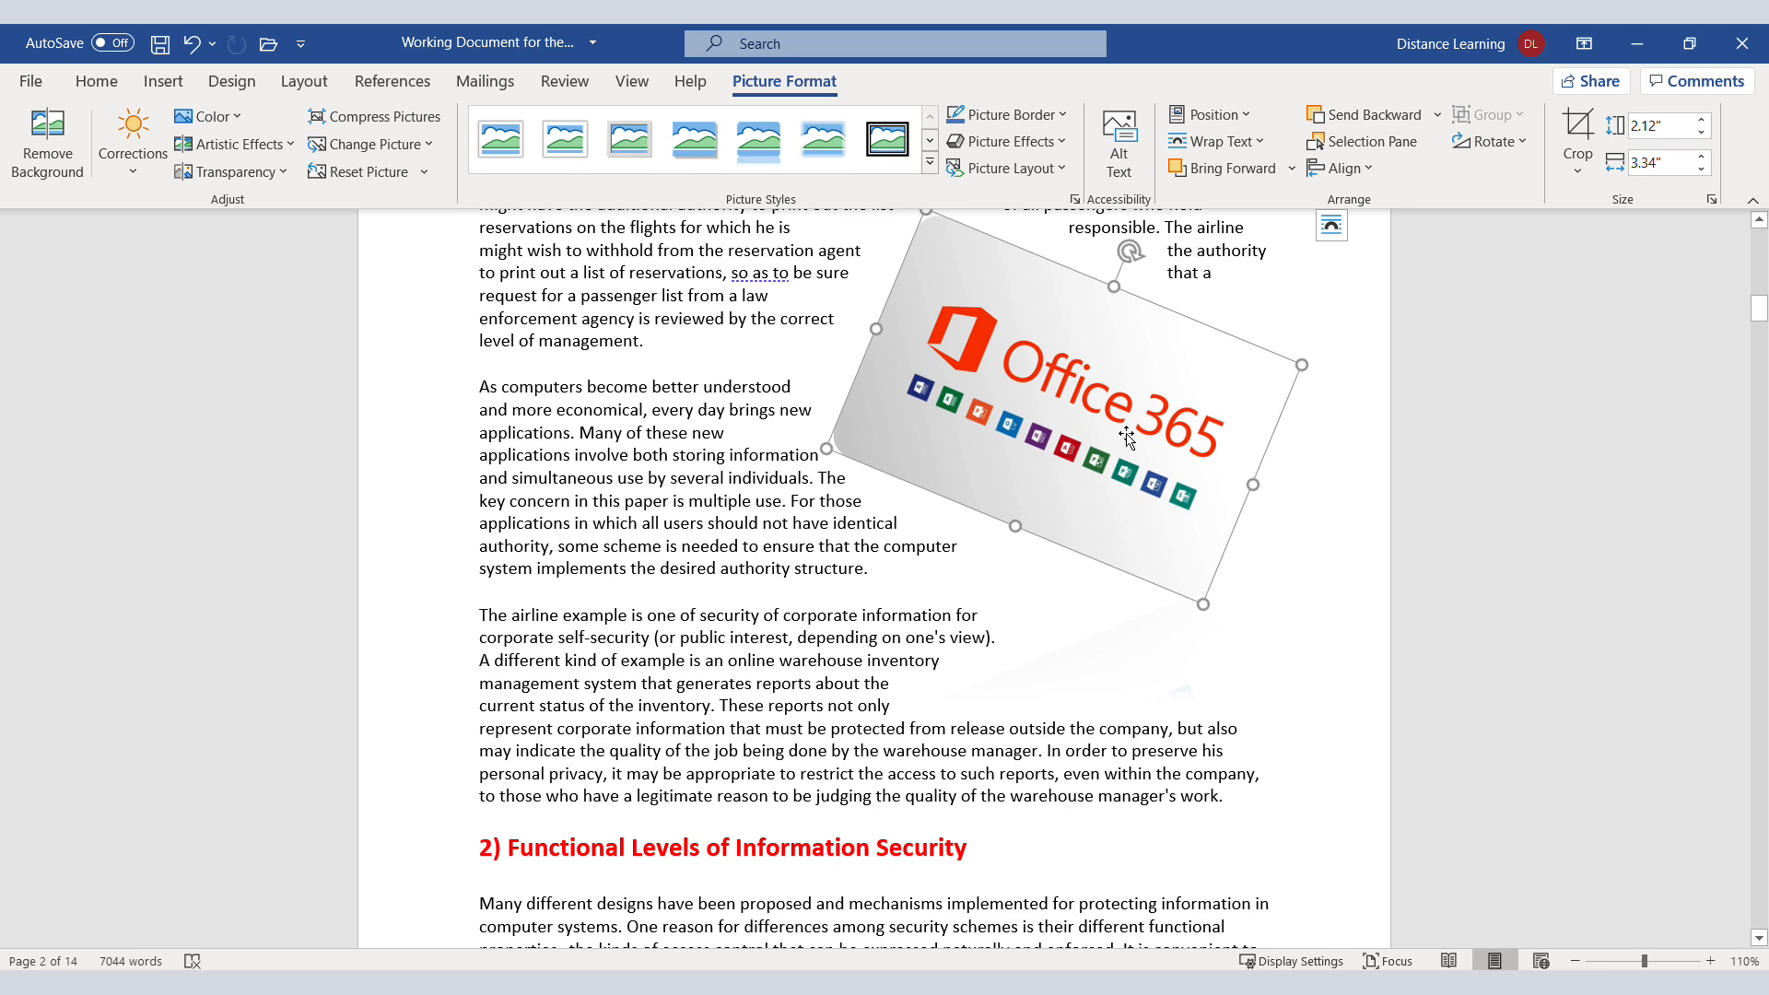
# Crop the picture on all sides close around the logo and app icons, to about 1.15" high by 2.77" wide
pyautogui.click(1578, 128)
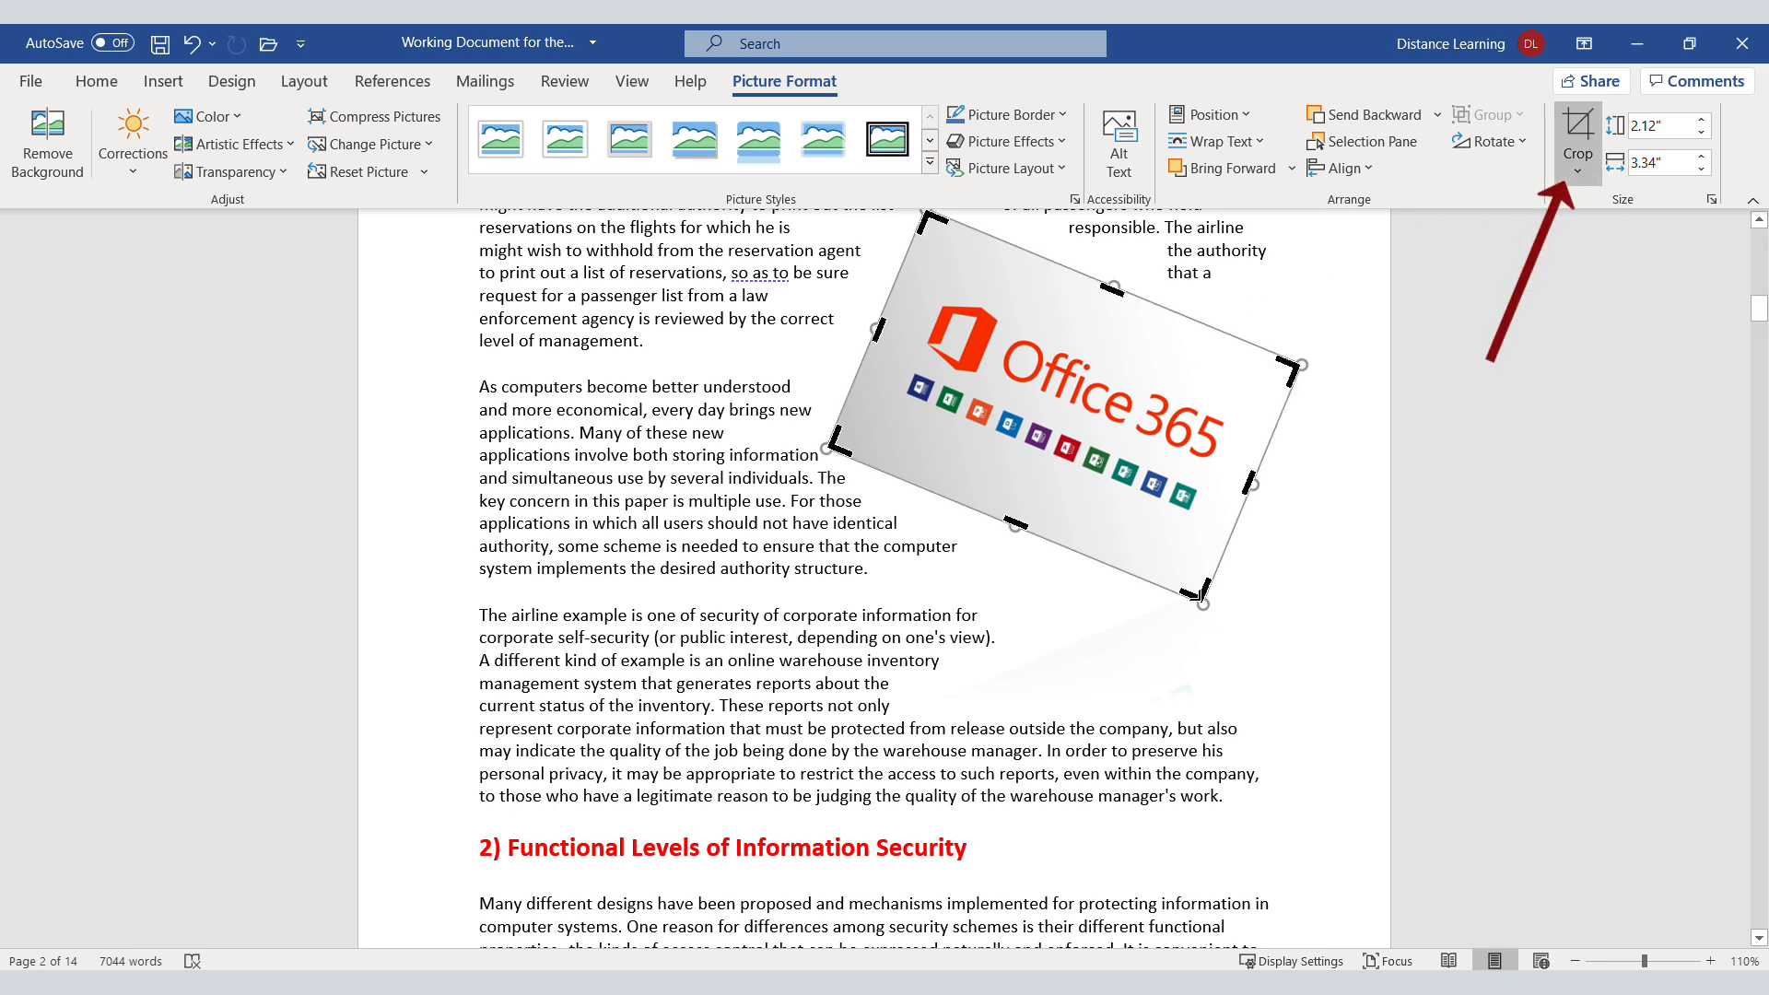
pyautogui.moveTo(1016, 525); pyautogui.dragTo(1039, 466)
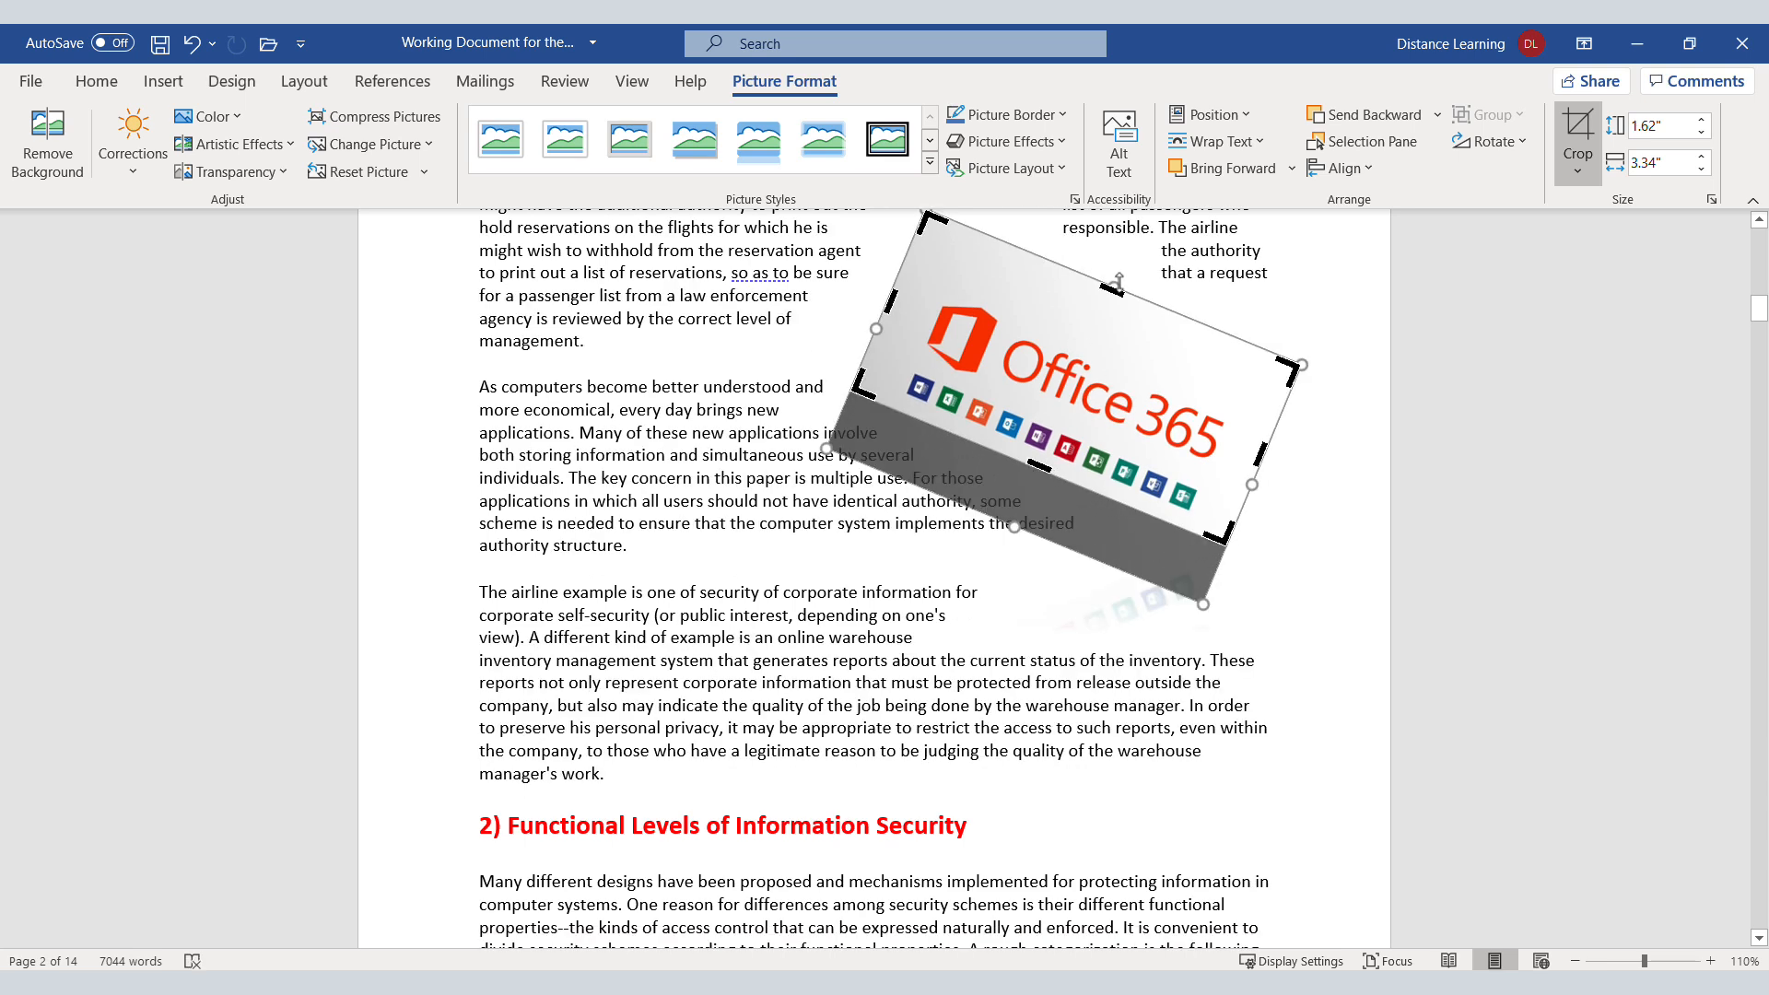
pyautogui.moveTo(1113, 288); pyautogui.dragTo(1101, 314)
pyautogui.moveTo(1278, 395); pyautogui.dragTo(1249, 389)
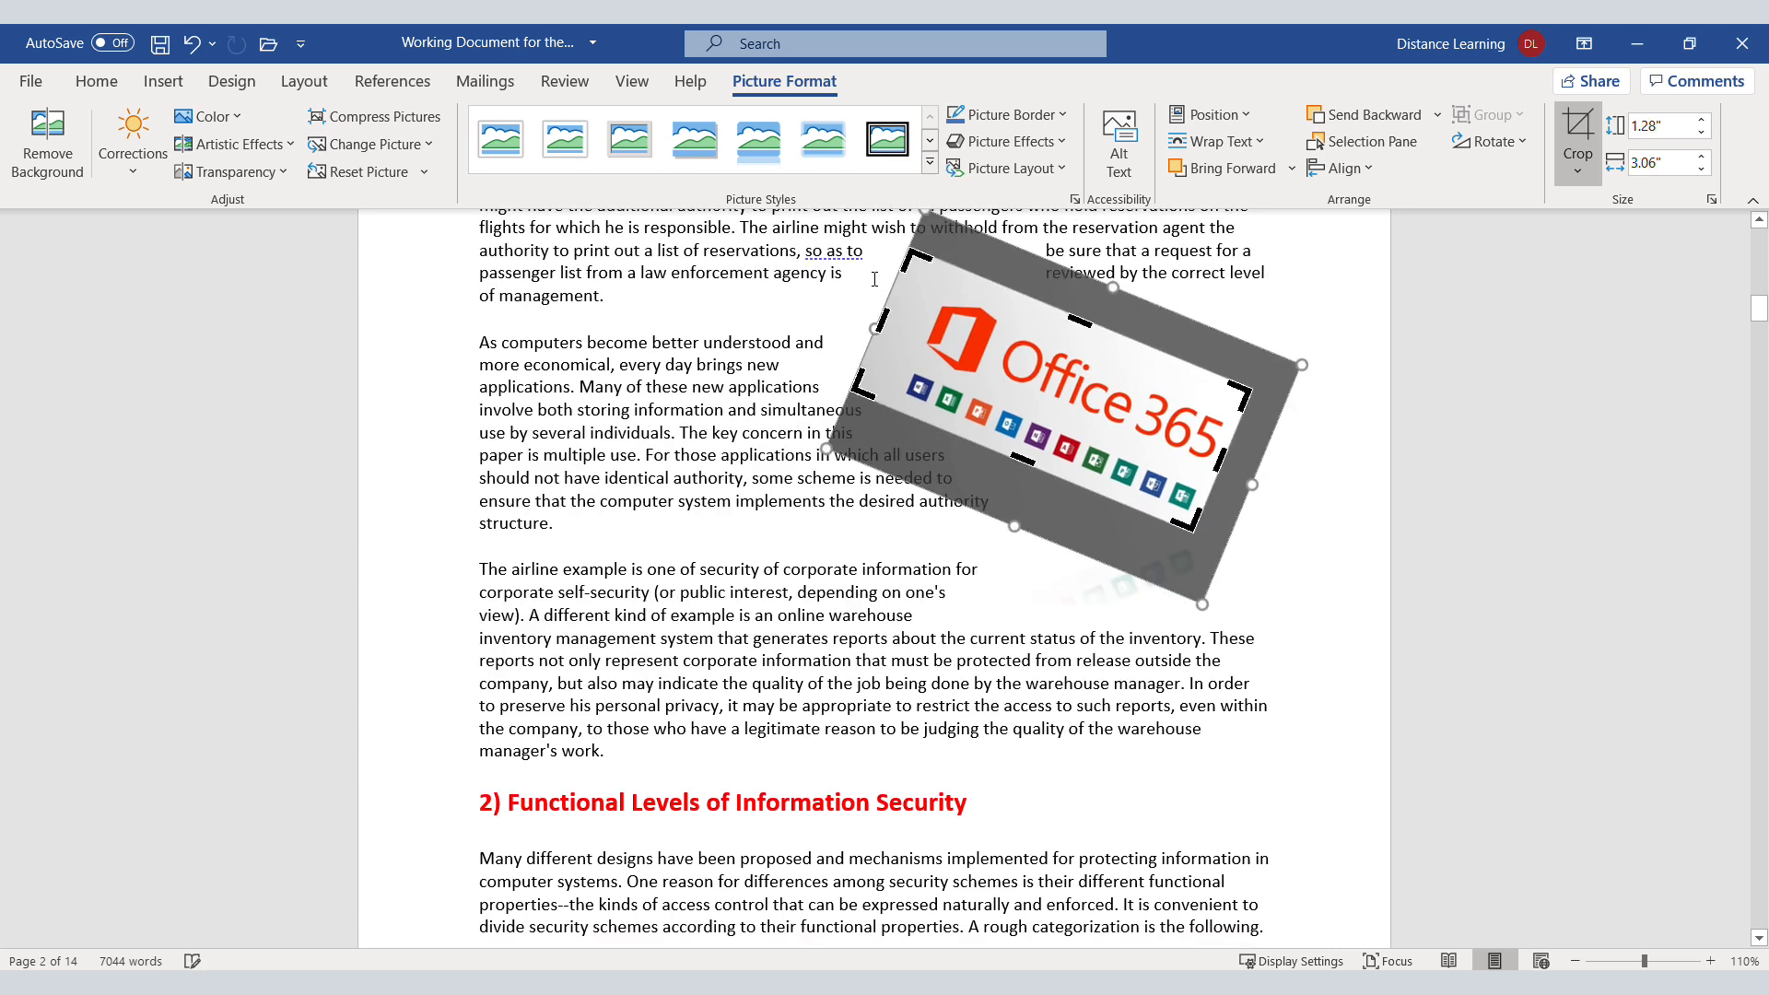
pyautogui.moveTo(917, 258); pyautogui.dragTo(940, 281)
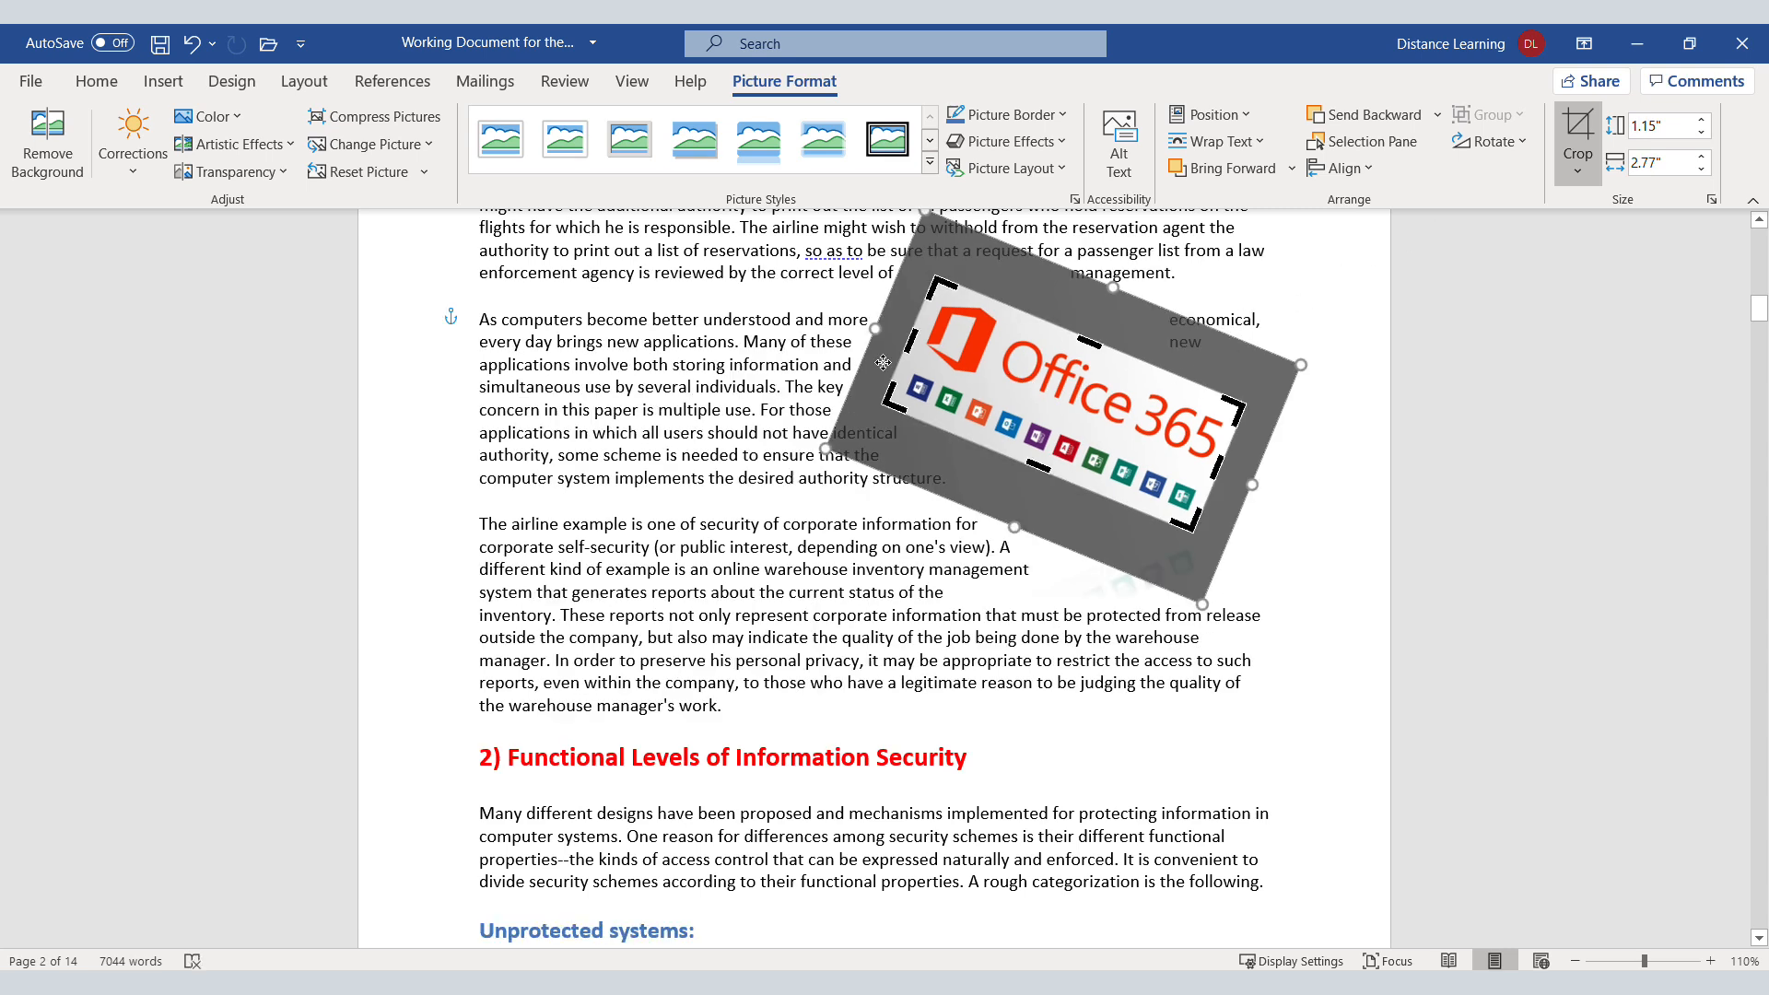
pyautogui.click(1577, 129)
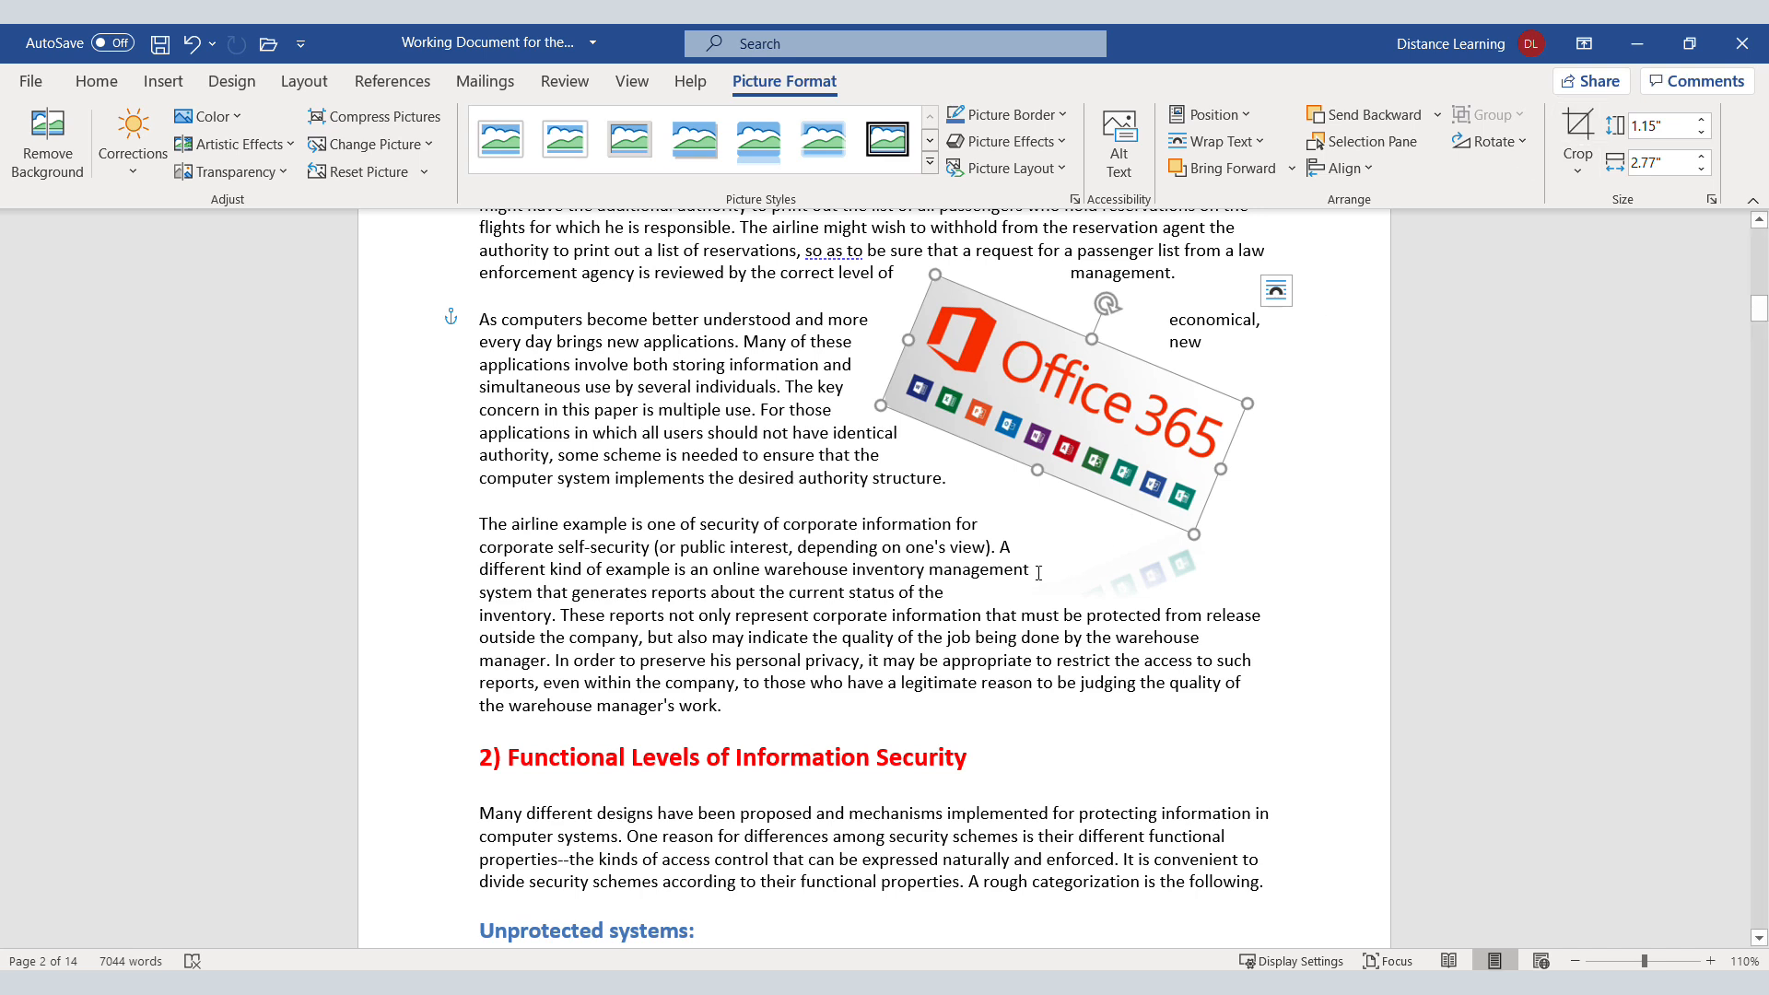
pyautogui.click(1108, 610)
# Apply the soft-edged rectangle picture style to the cropped picture and rotate it counterclockwise so it slants upward to the right
pyautogui.click(1057, 435)
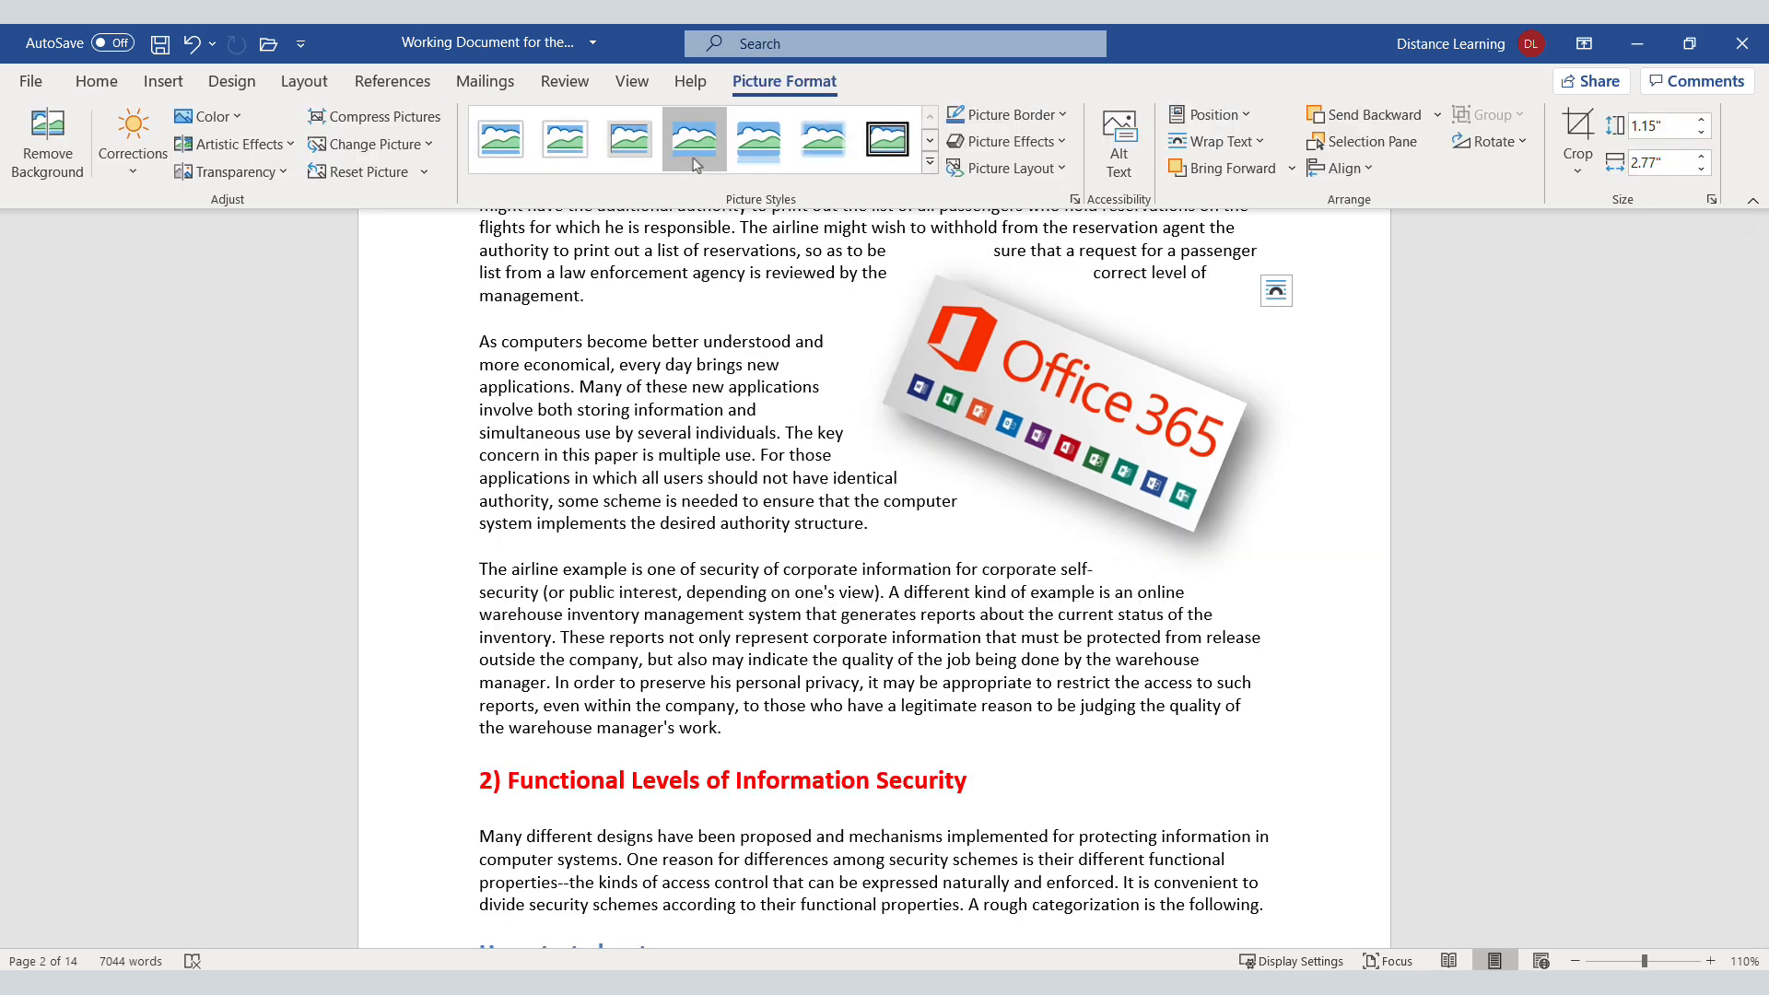
pyautogui.click(819, 144)
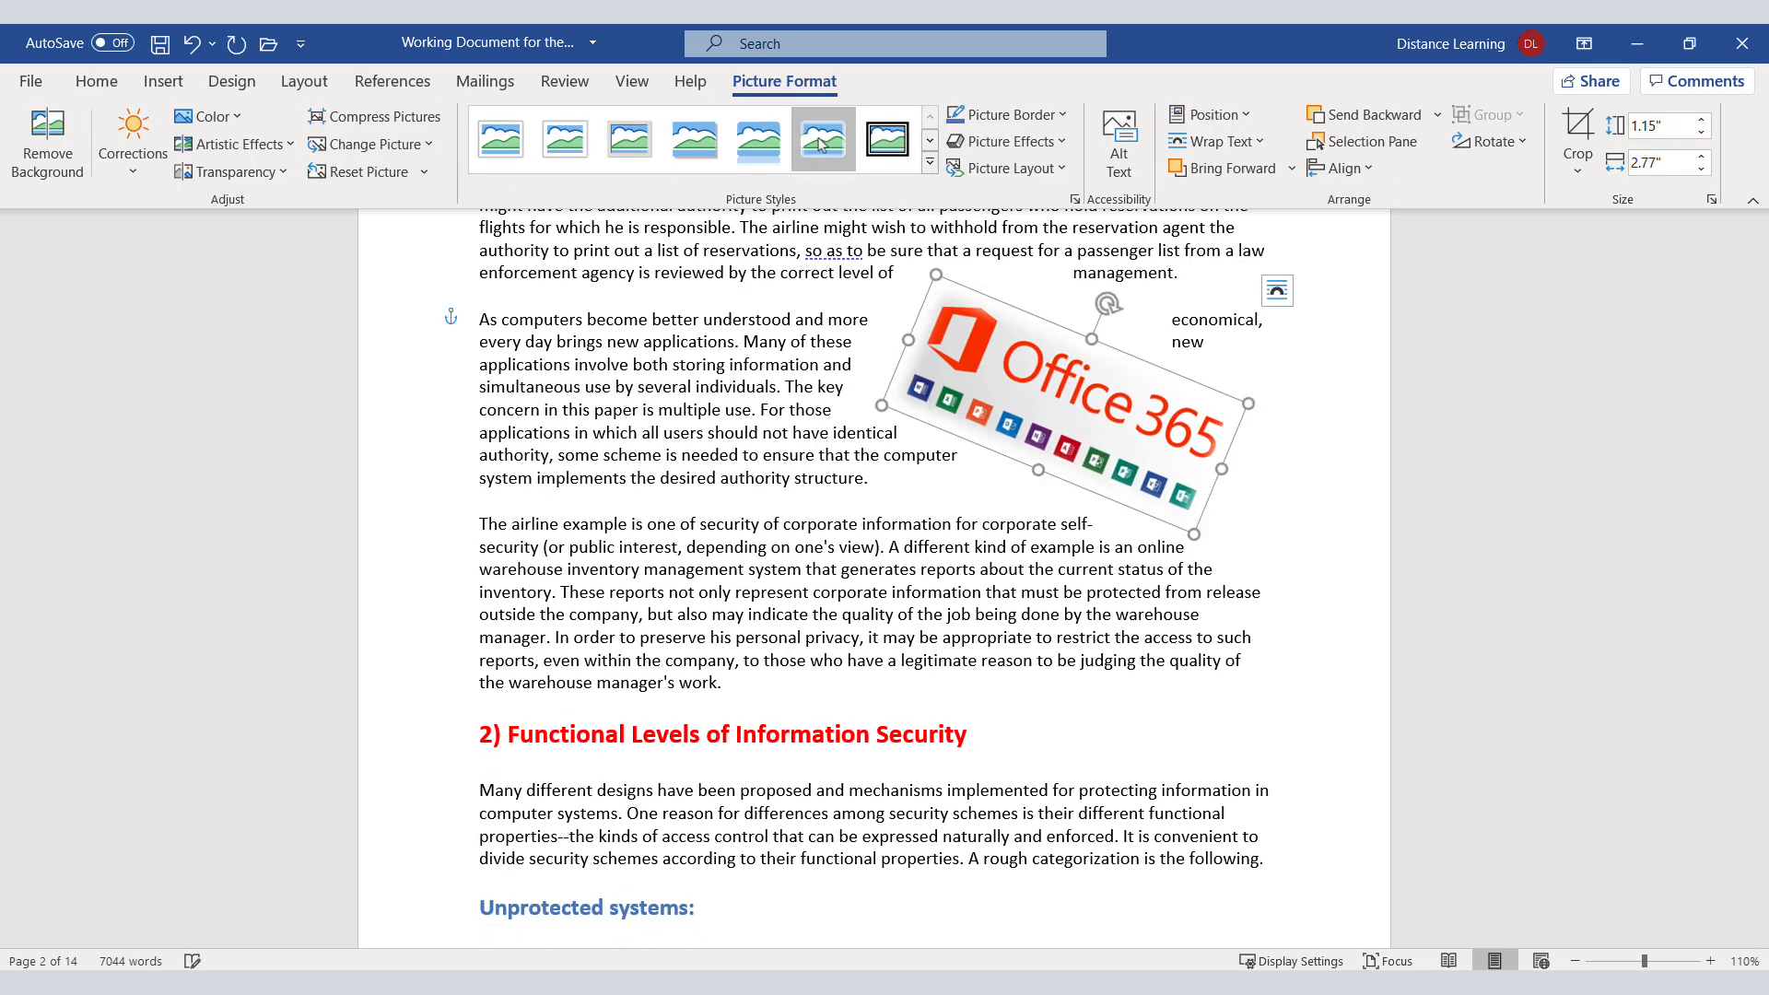
pyautogui.moveTo(1108, 305); pyautogui.dragTo(1138, 381)
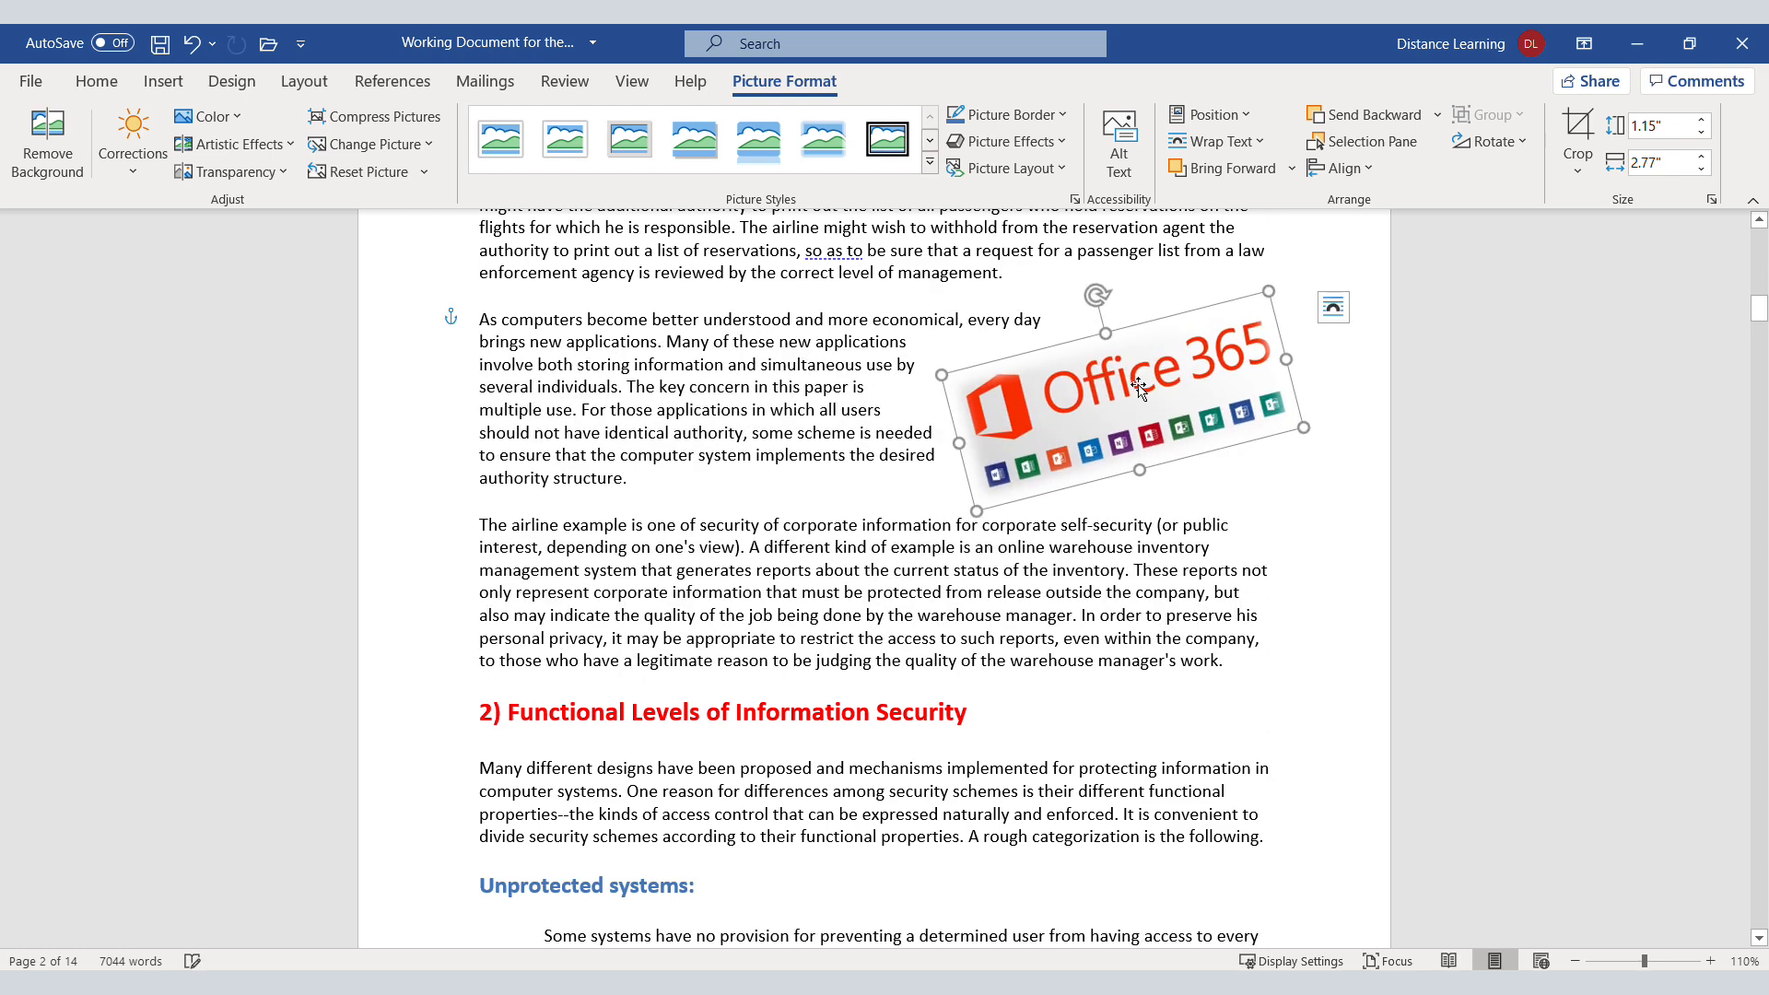
# Deselect and reselect the Office 365 picture to bring up its formatting tools, and preview its color tone options
pyautogui.click(954, 570)
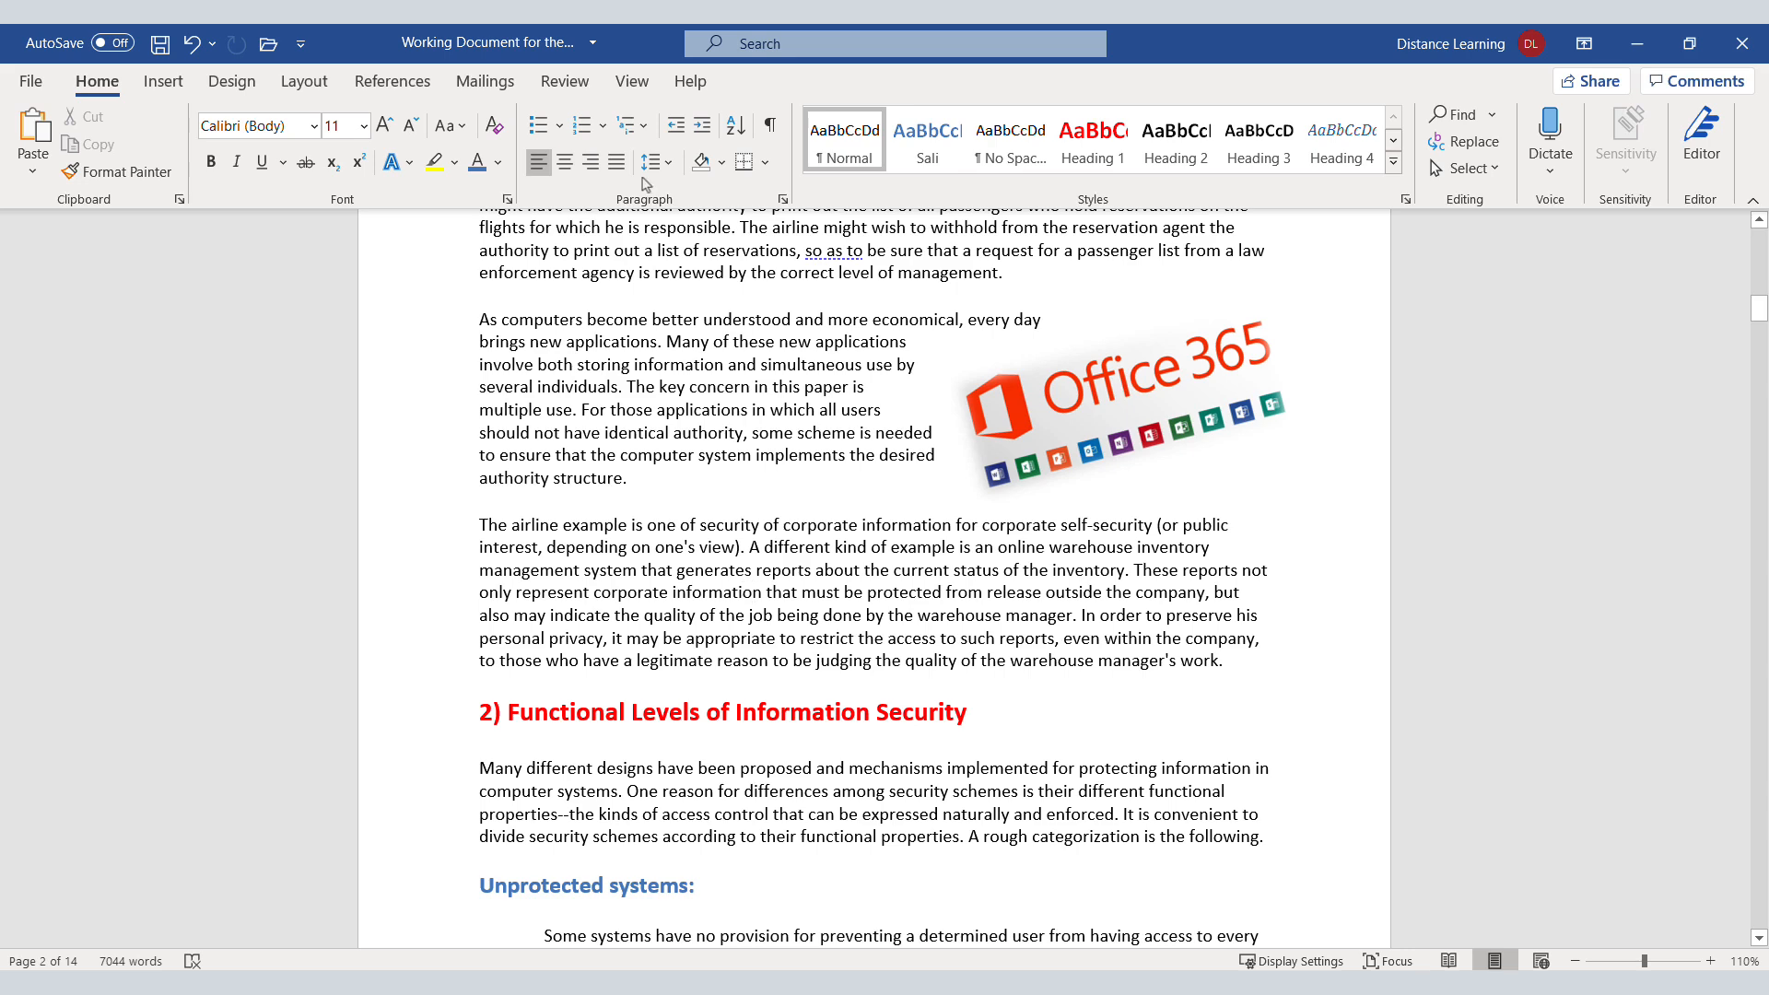
pyautogui.click(163, 81)
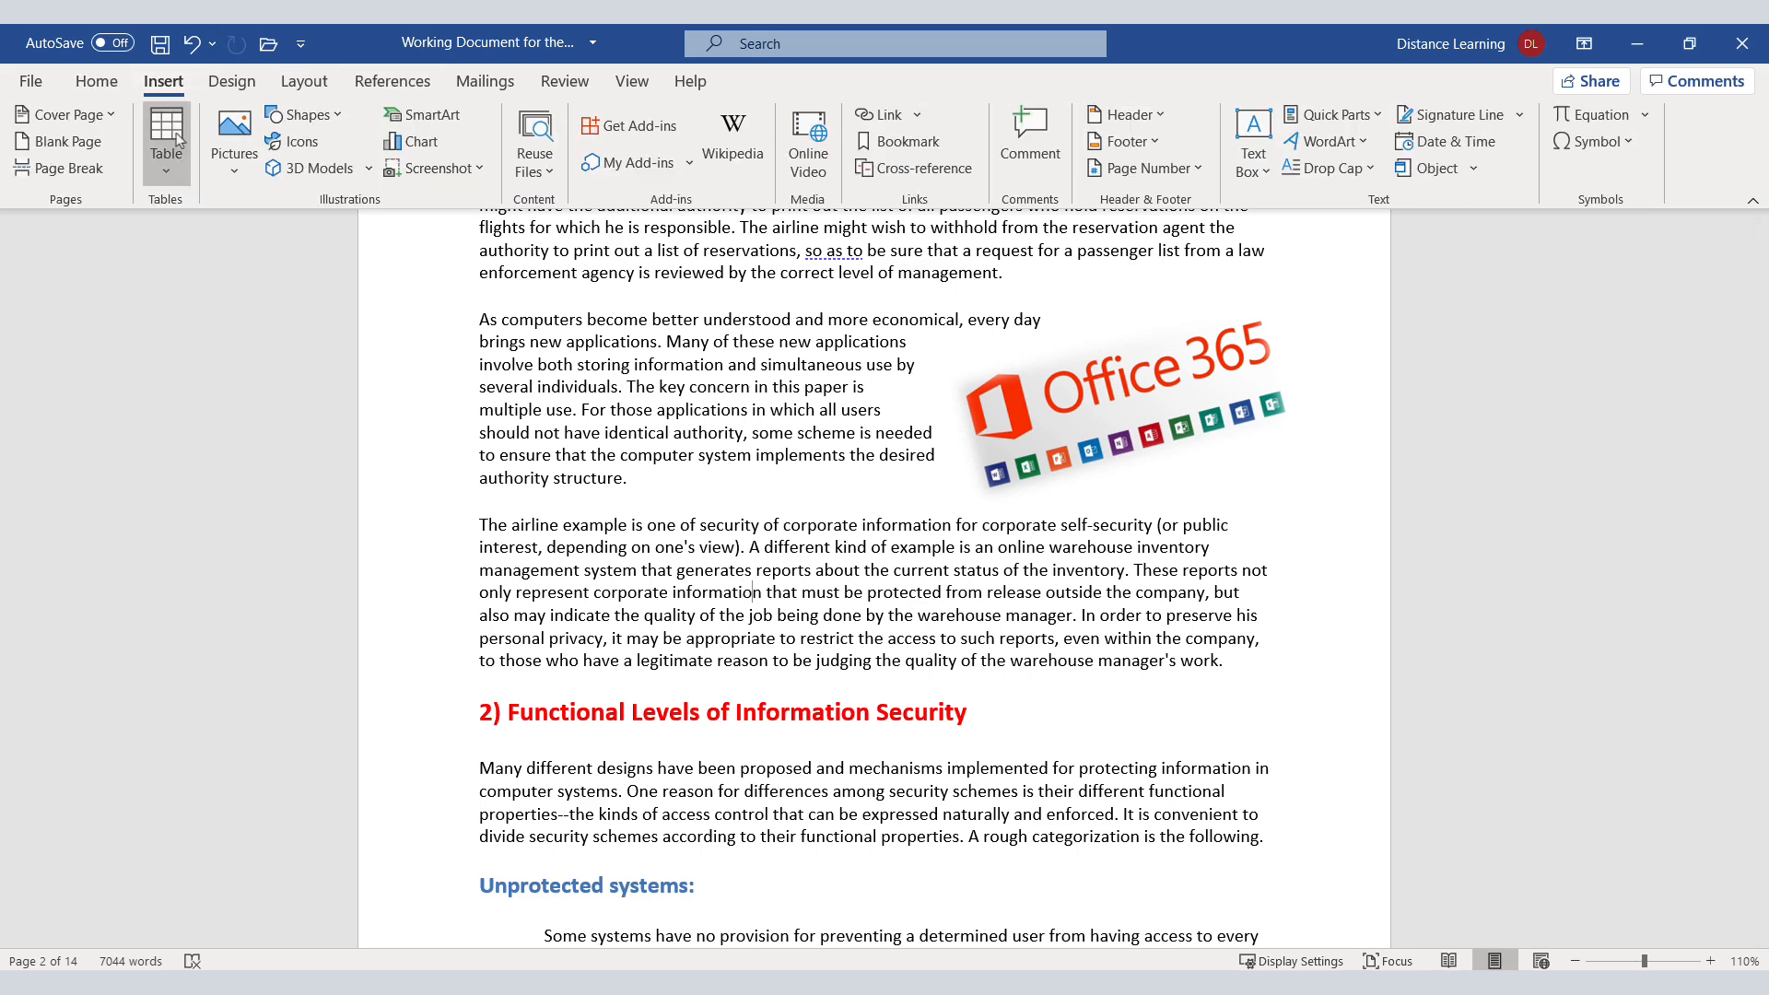
pyautogui.click(1136, 410)
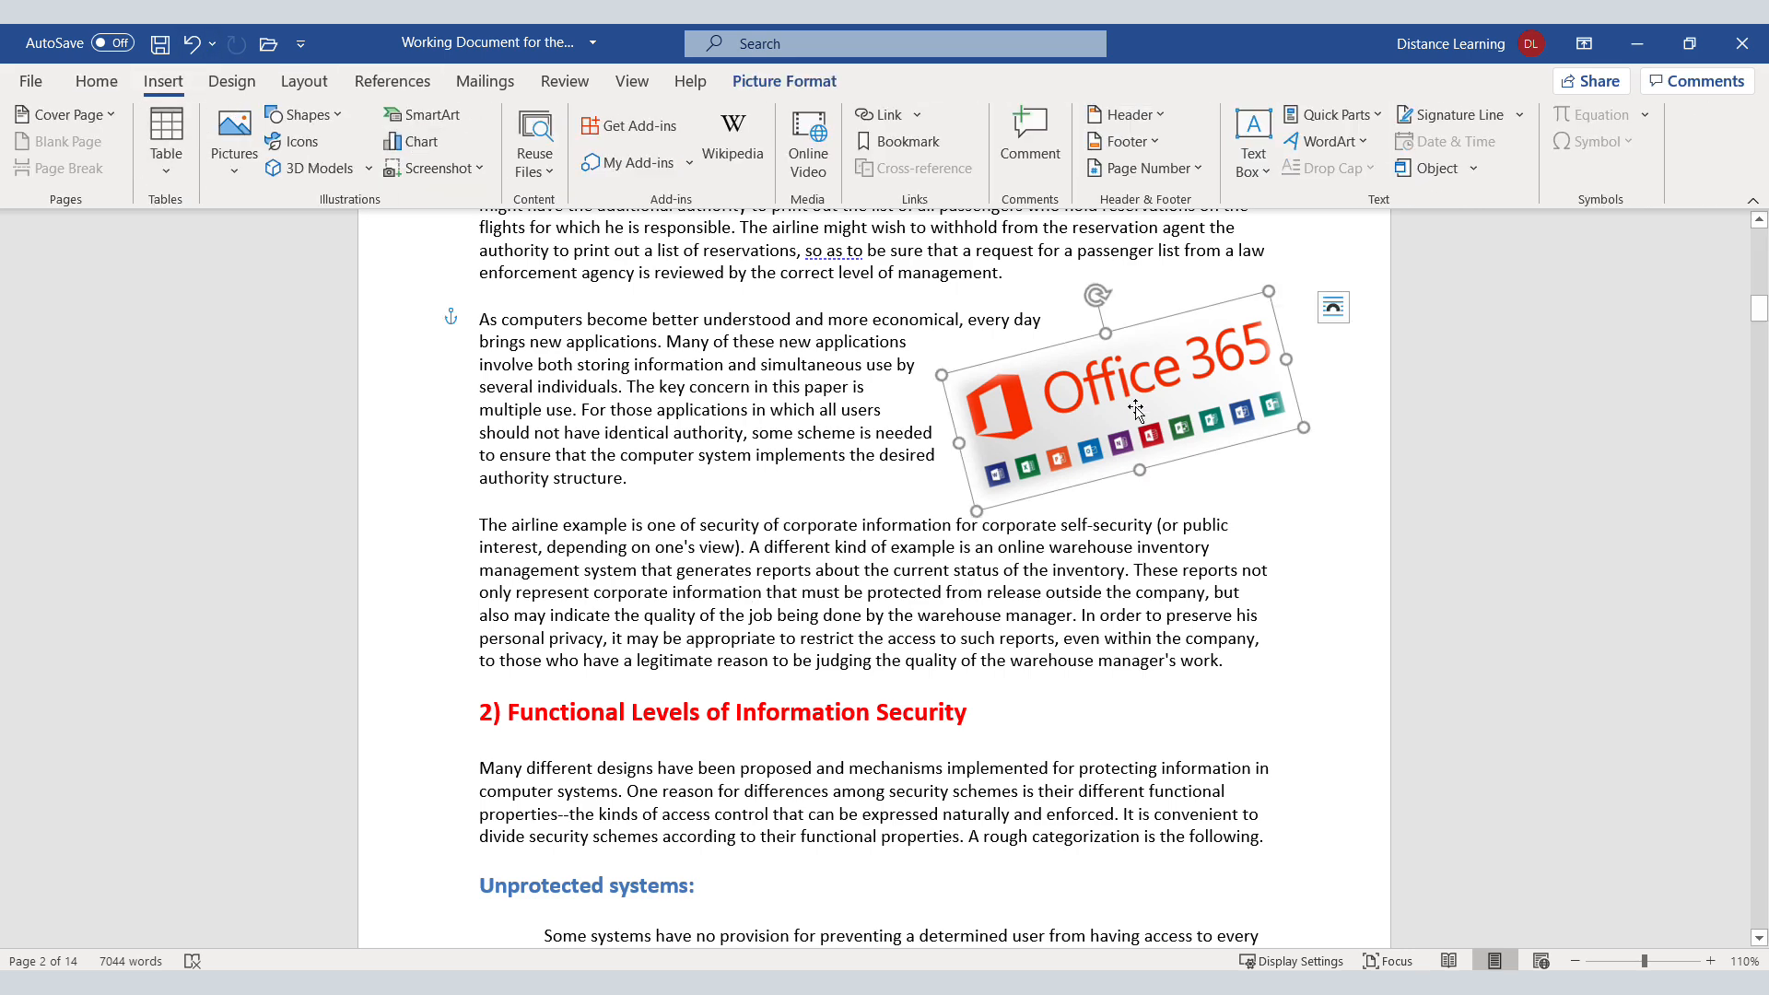
pyautogui.doubleClick(1136, 410)
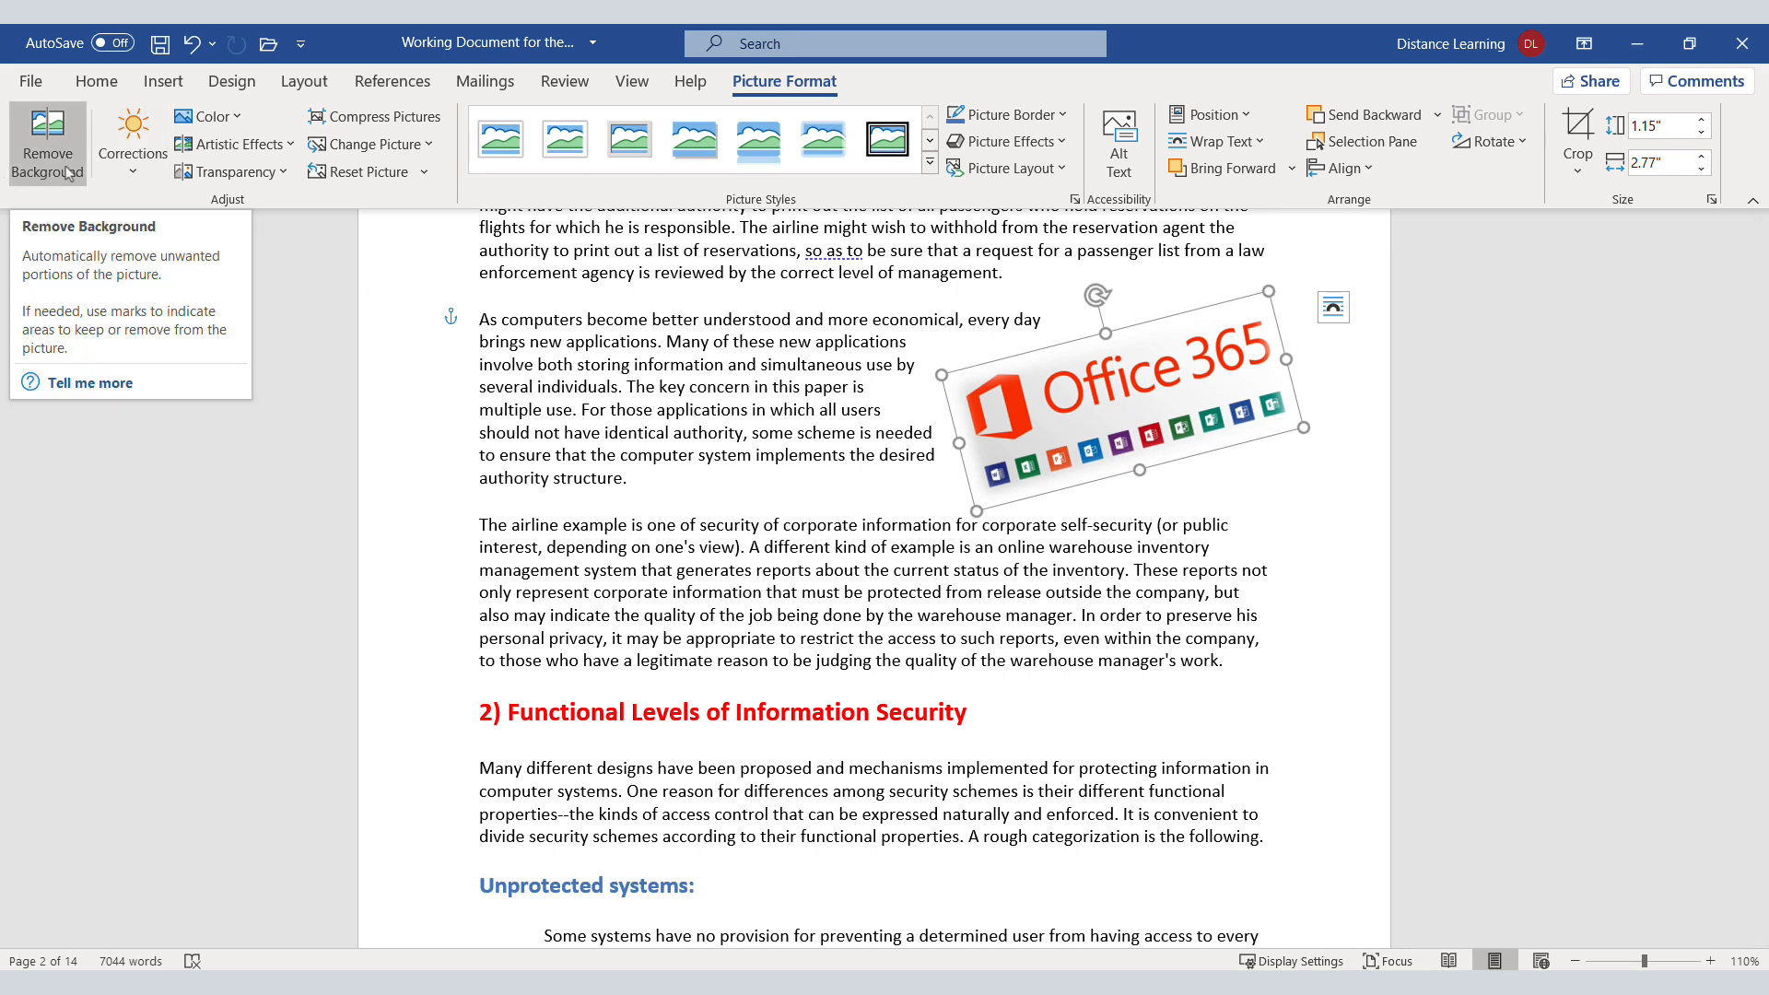
pyautogui.click(246, 122)
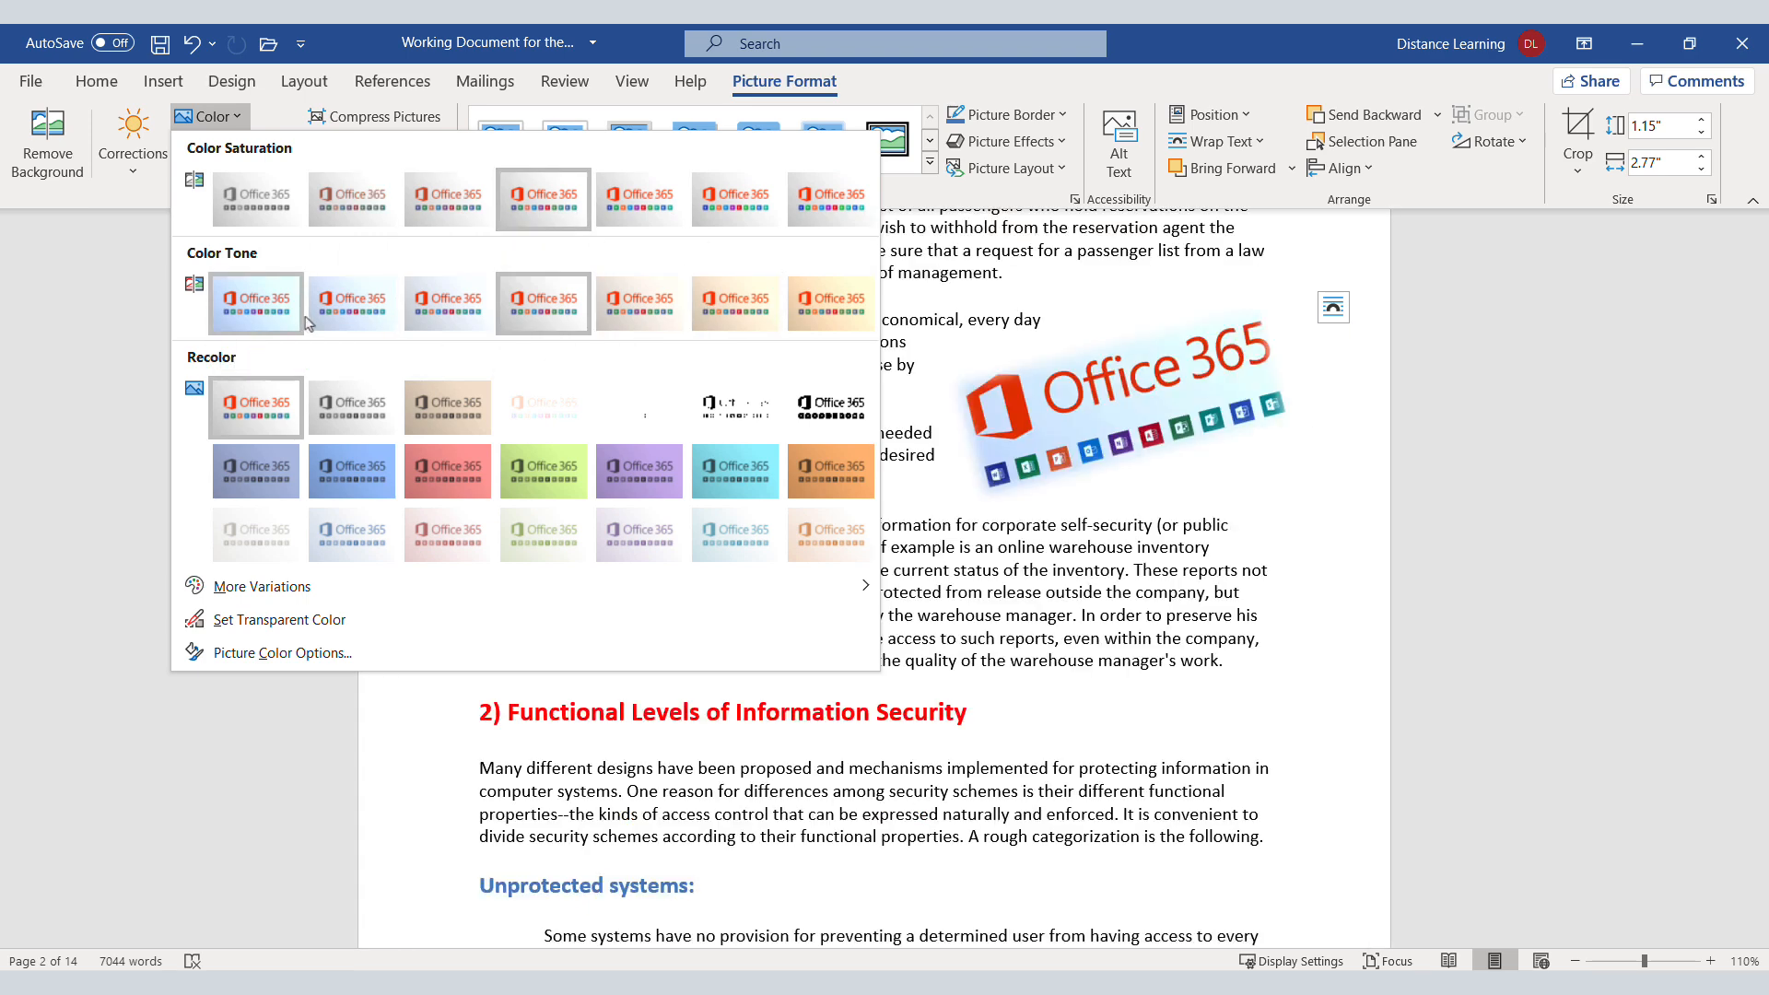
pyautogui.click(518, 330)
pyautogui.click(1117, 637)
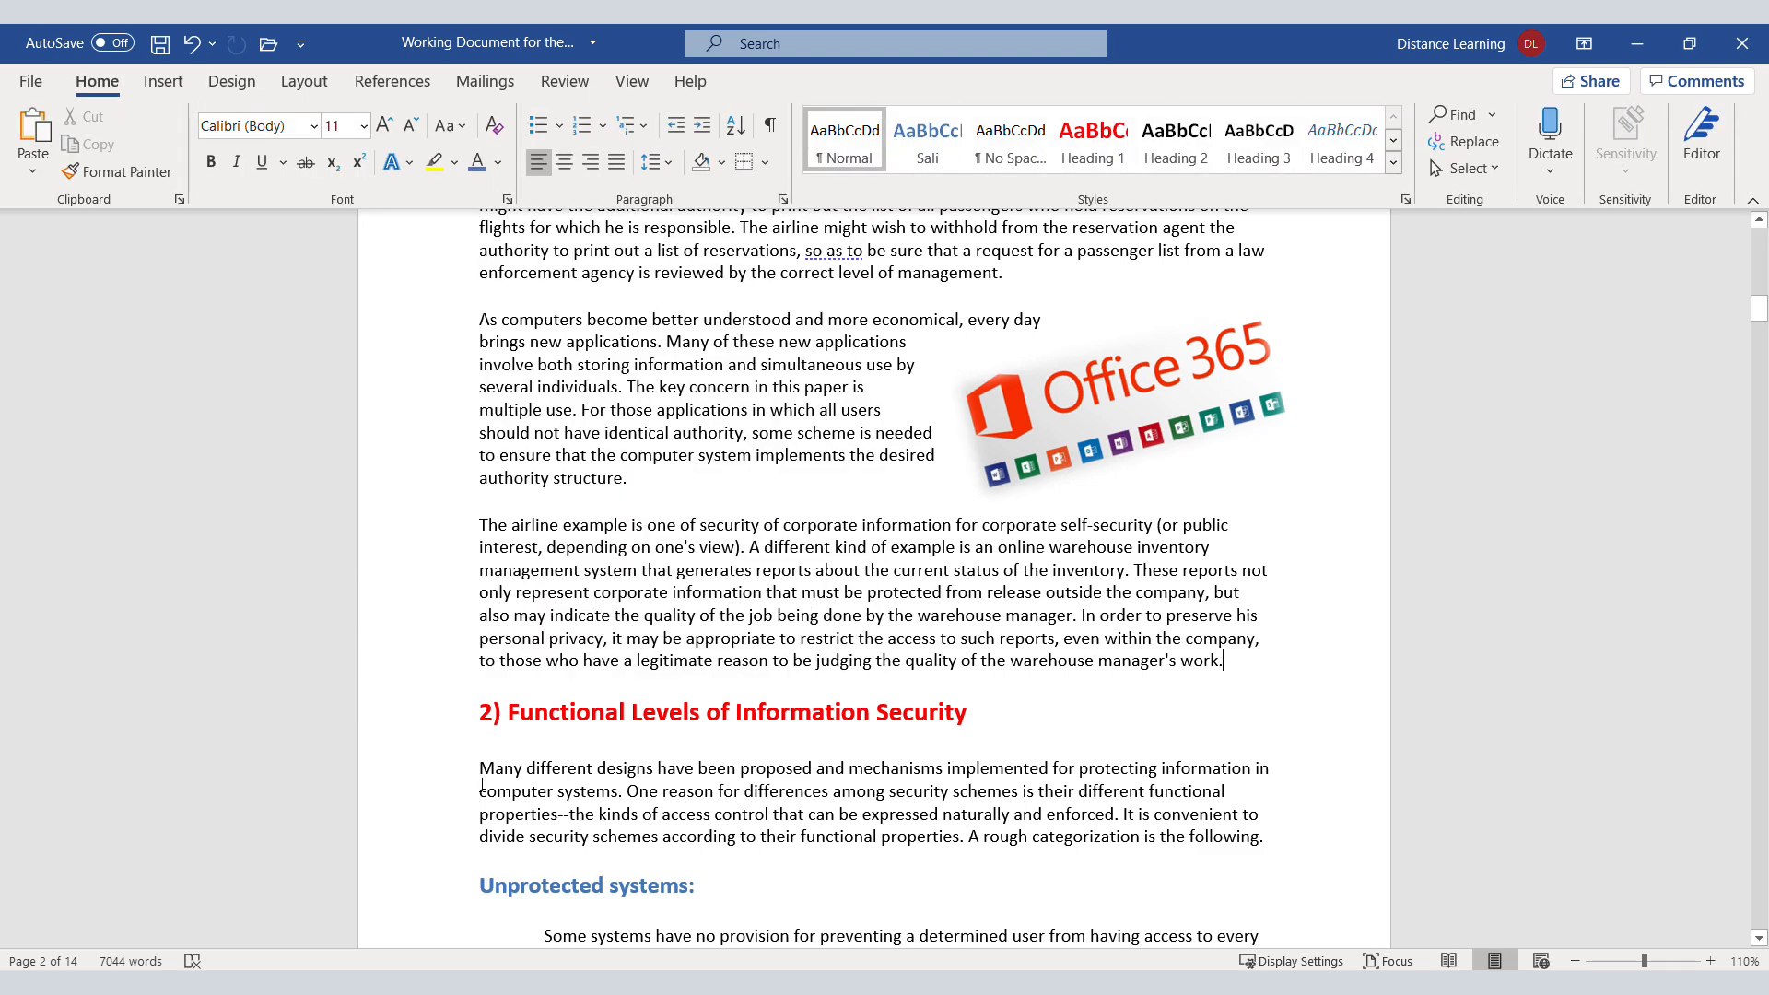
# Insert the stock image of stacked books before the first paragraph under "2) Functional Levels of Information Security"
pyautogui.click(163, 81)
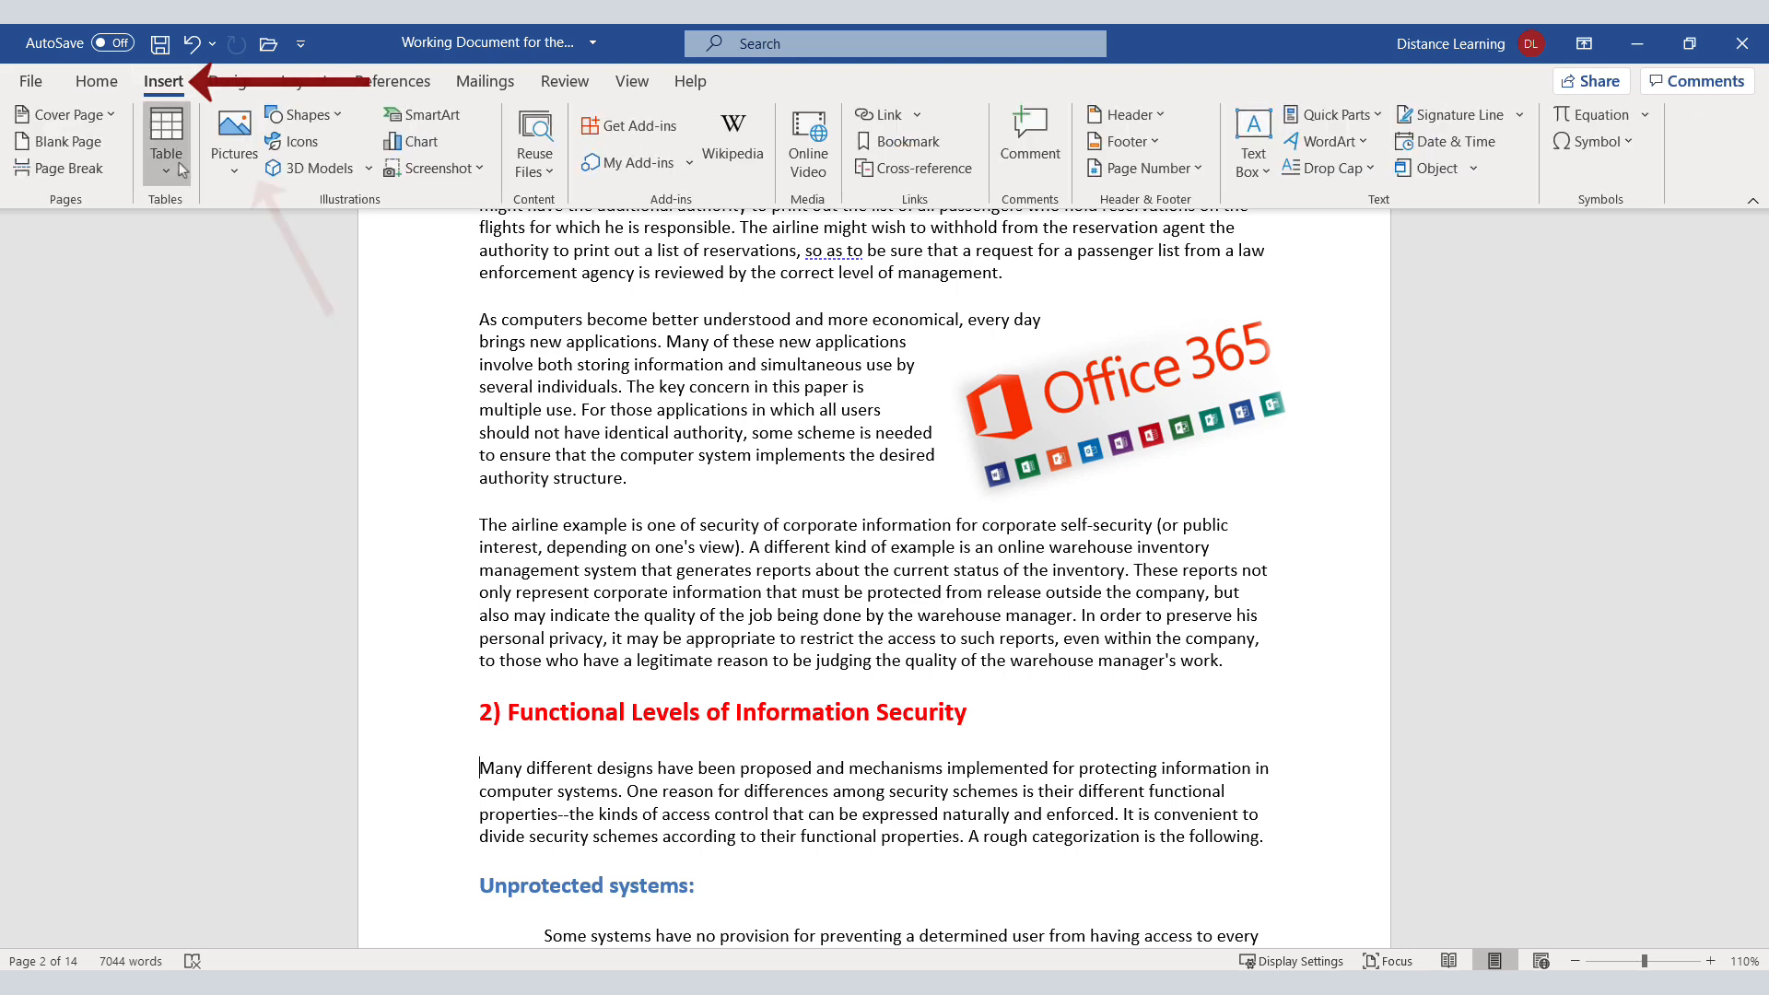
pyautogui.click(234, 148)
pyautogui.click(273, 277)
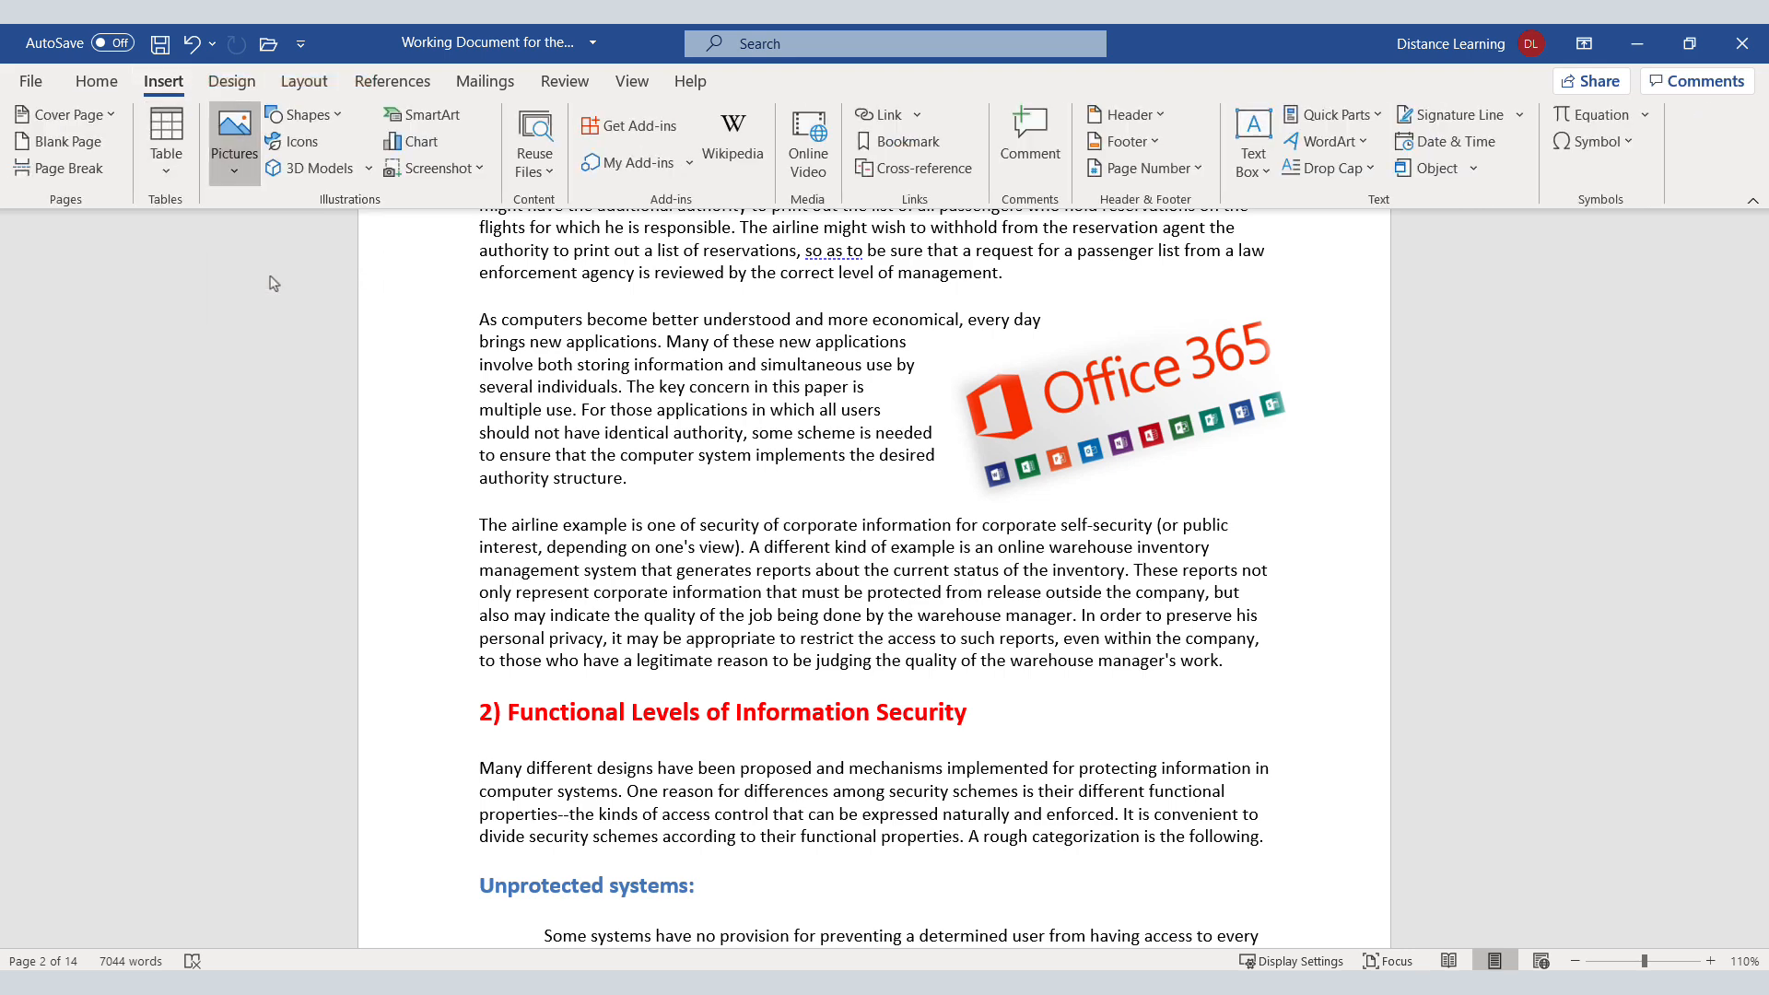
pyautogui.scroll(-5, 1053, 670)
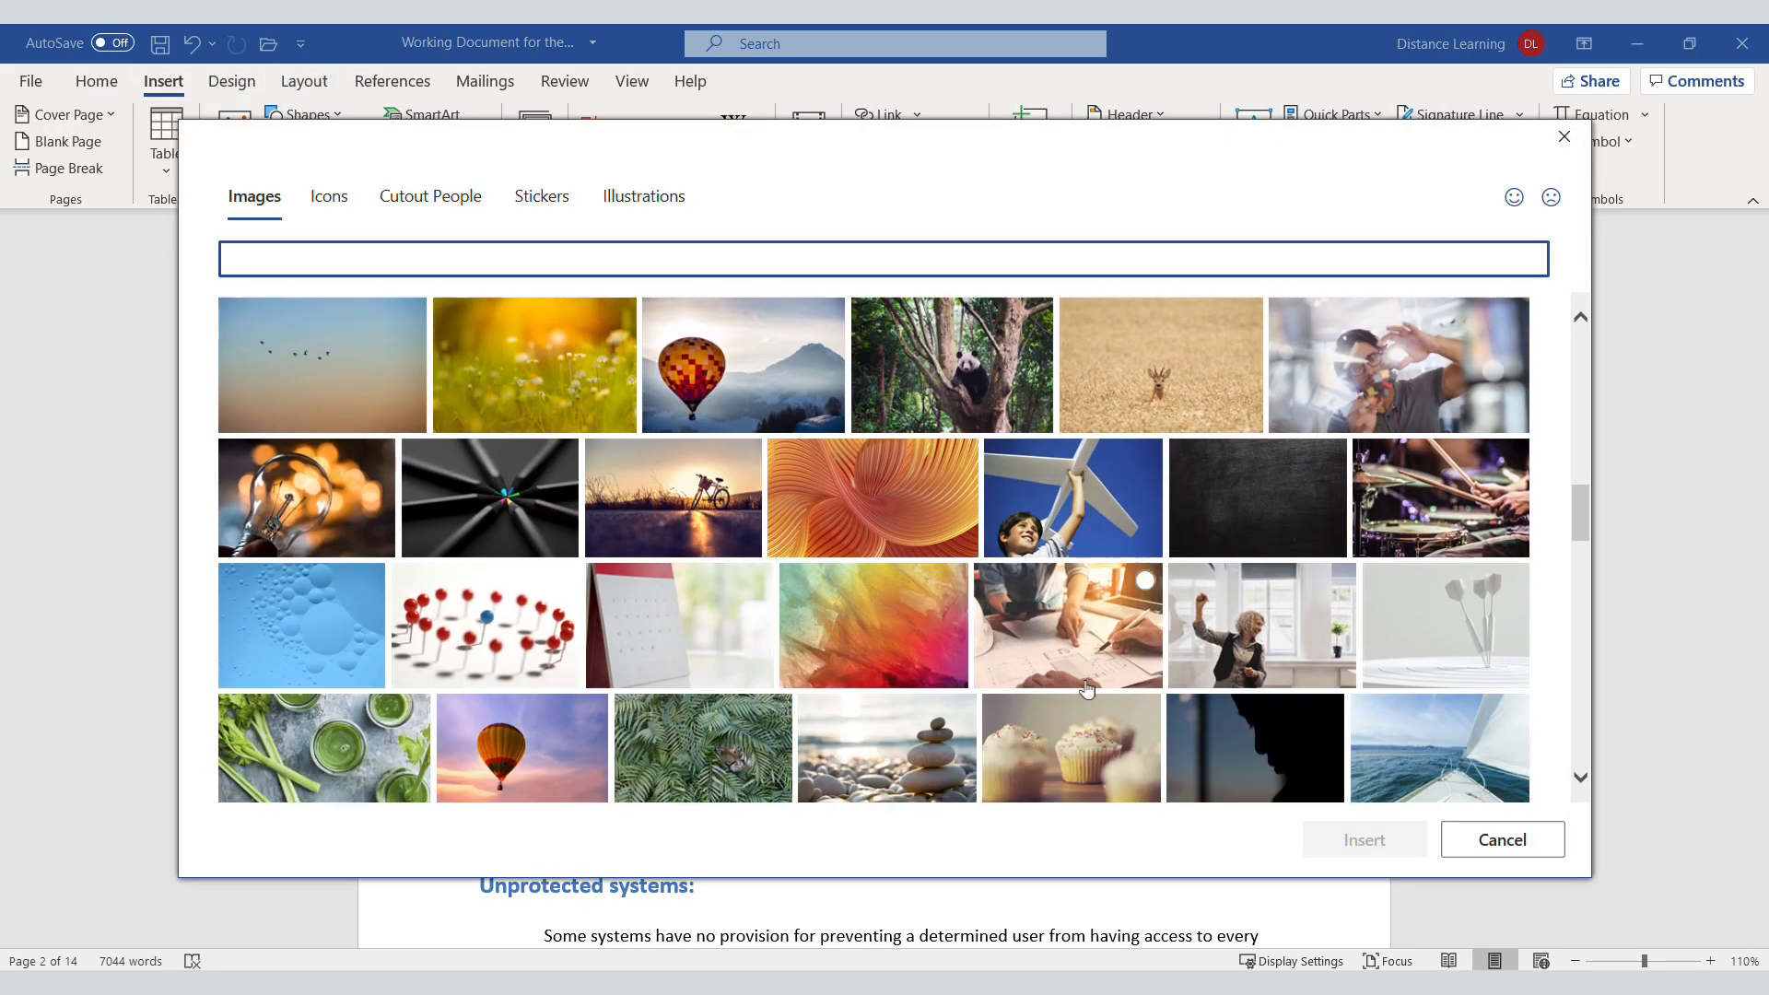
pyautogui.scroll(-5, 1053, 669)
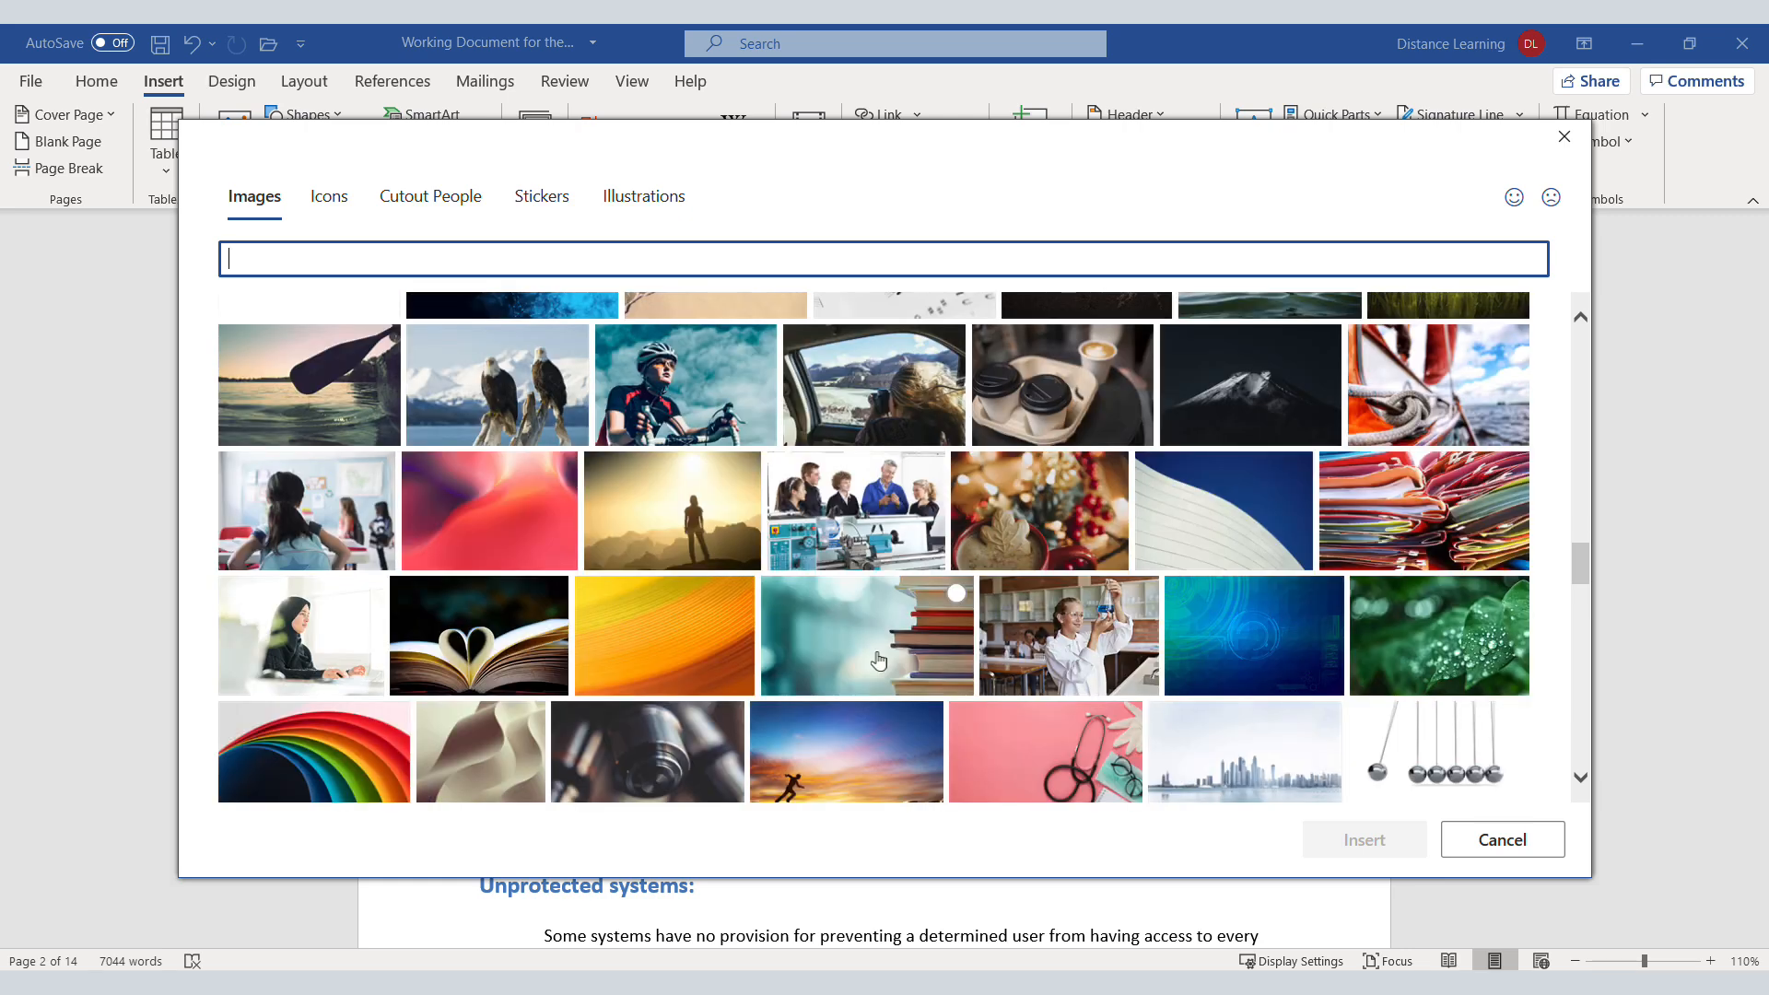
pyautogui.click(878, 660)
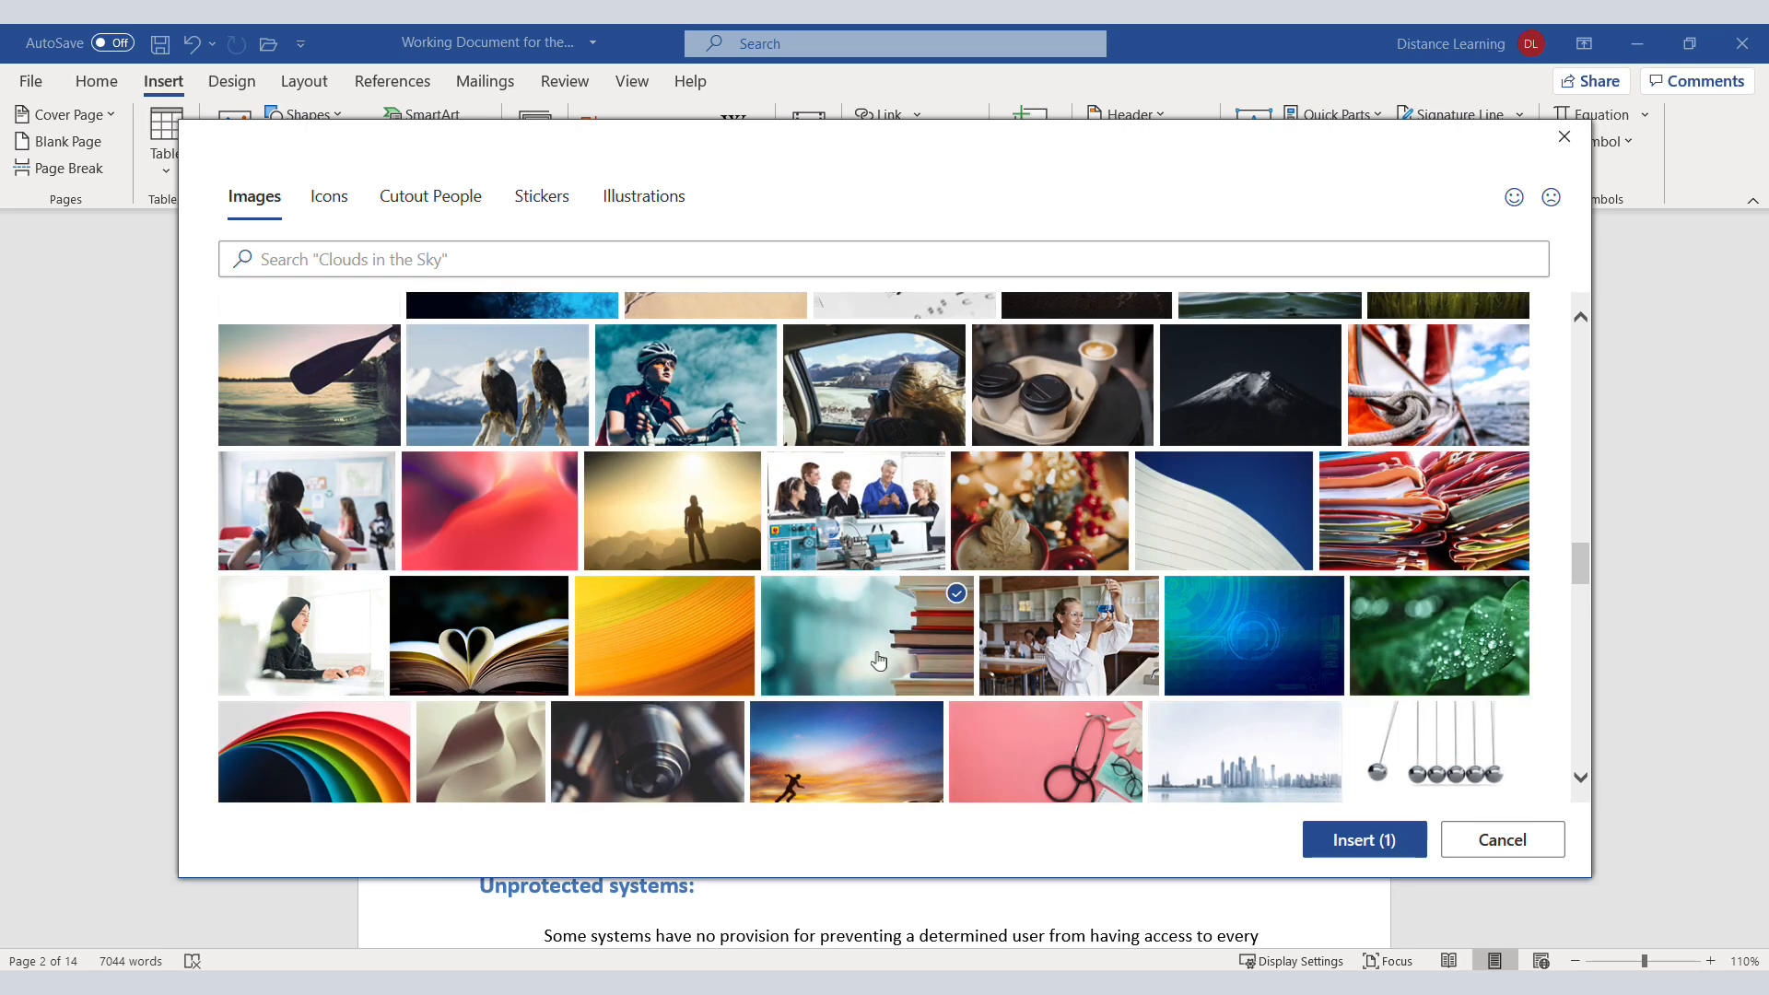
pyautogui.click(1326, 847)
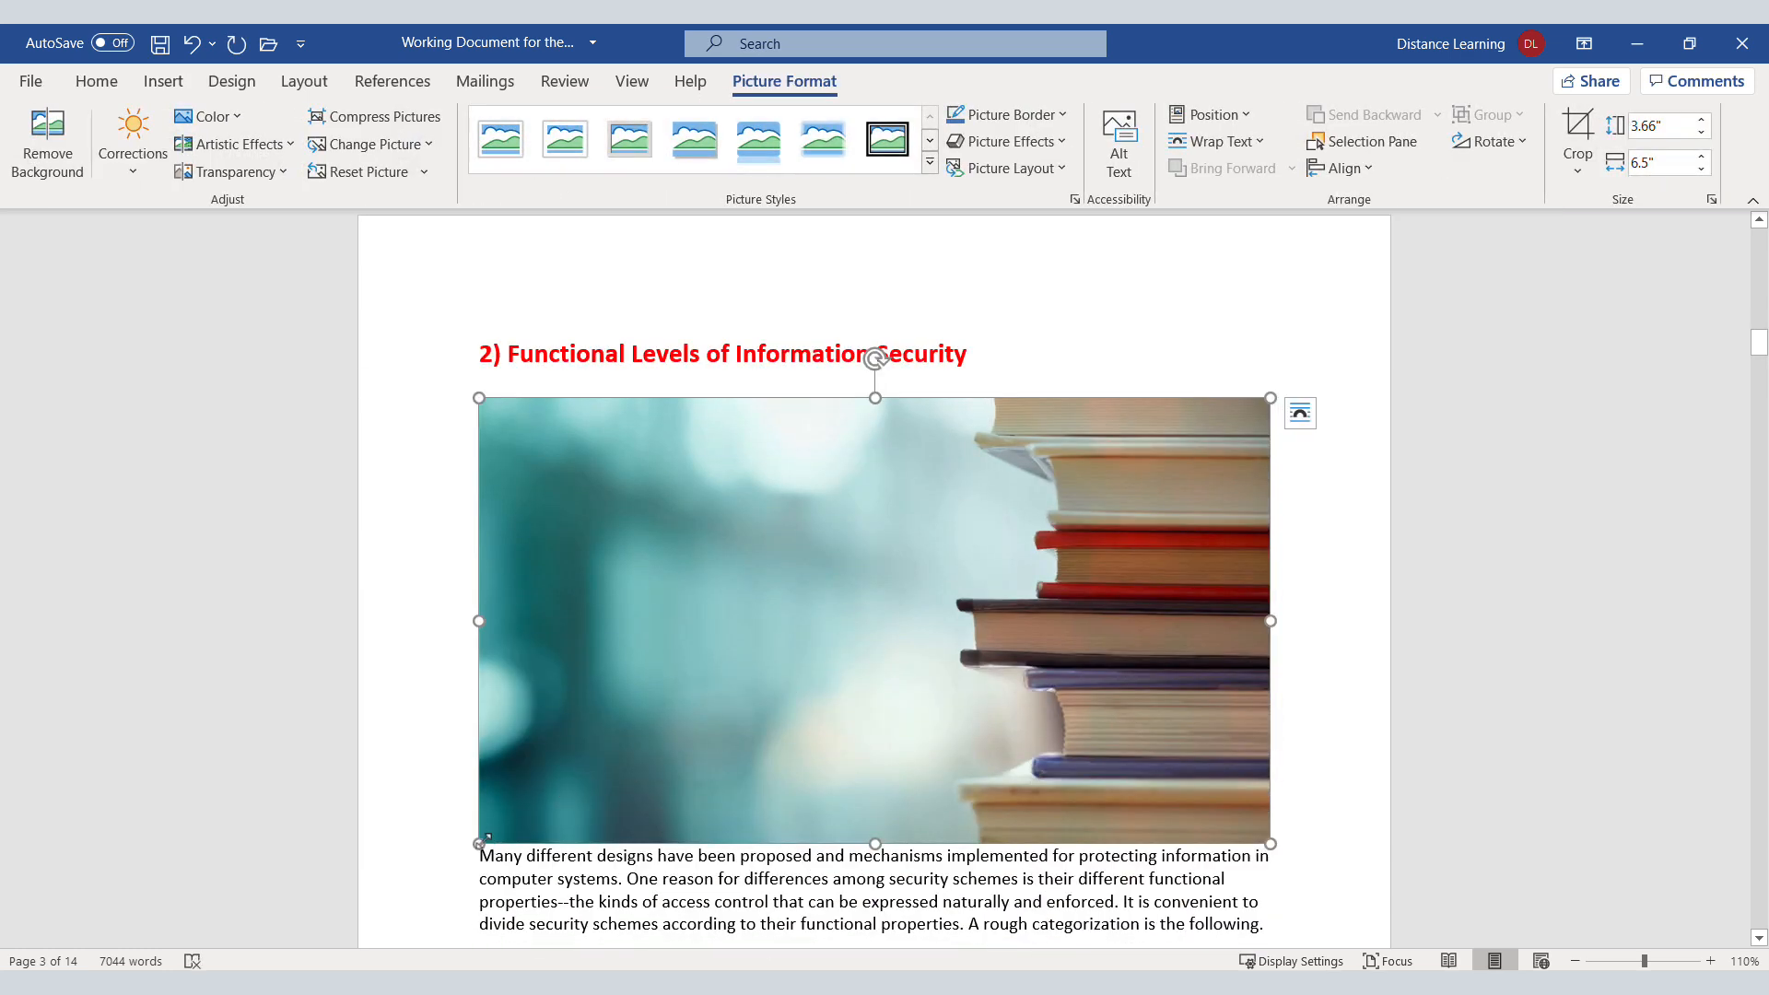
# Shrink the books picture to about 1.93" high by 3.43" wide and set its text wrapping to Square
pyautogui.moveTo(479, 843); pyautogui.dragTo(851, 632)
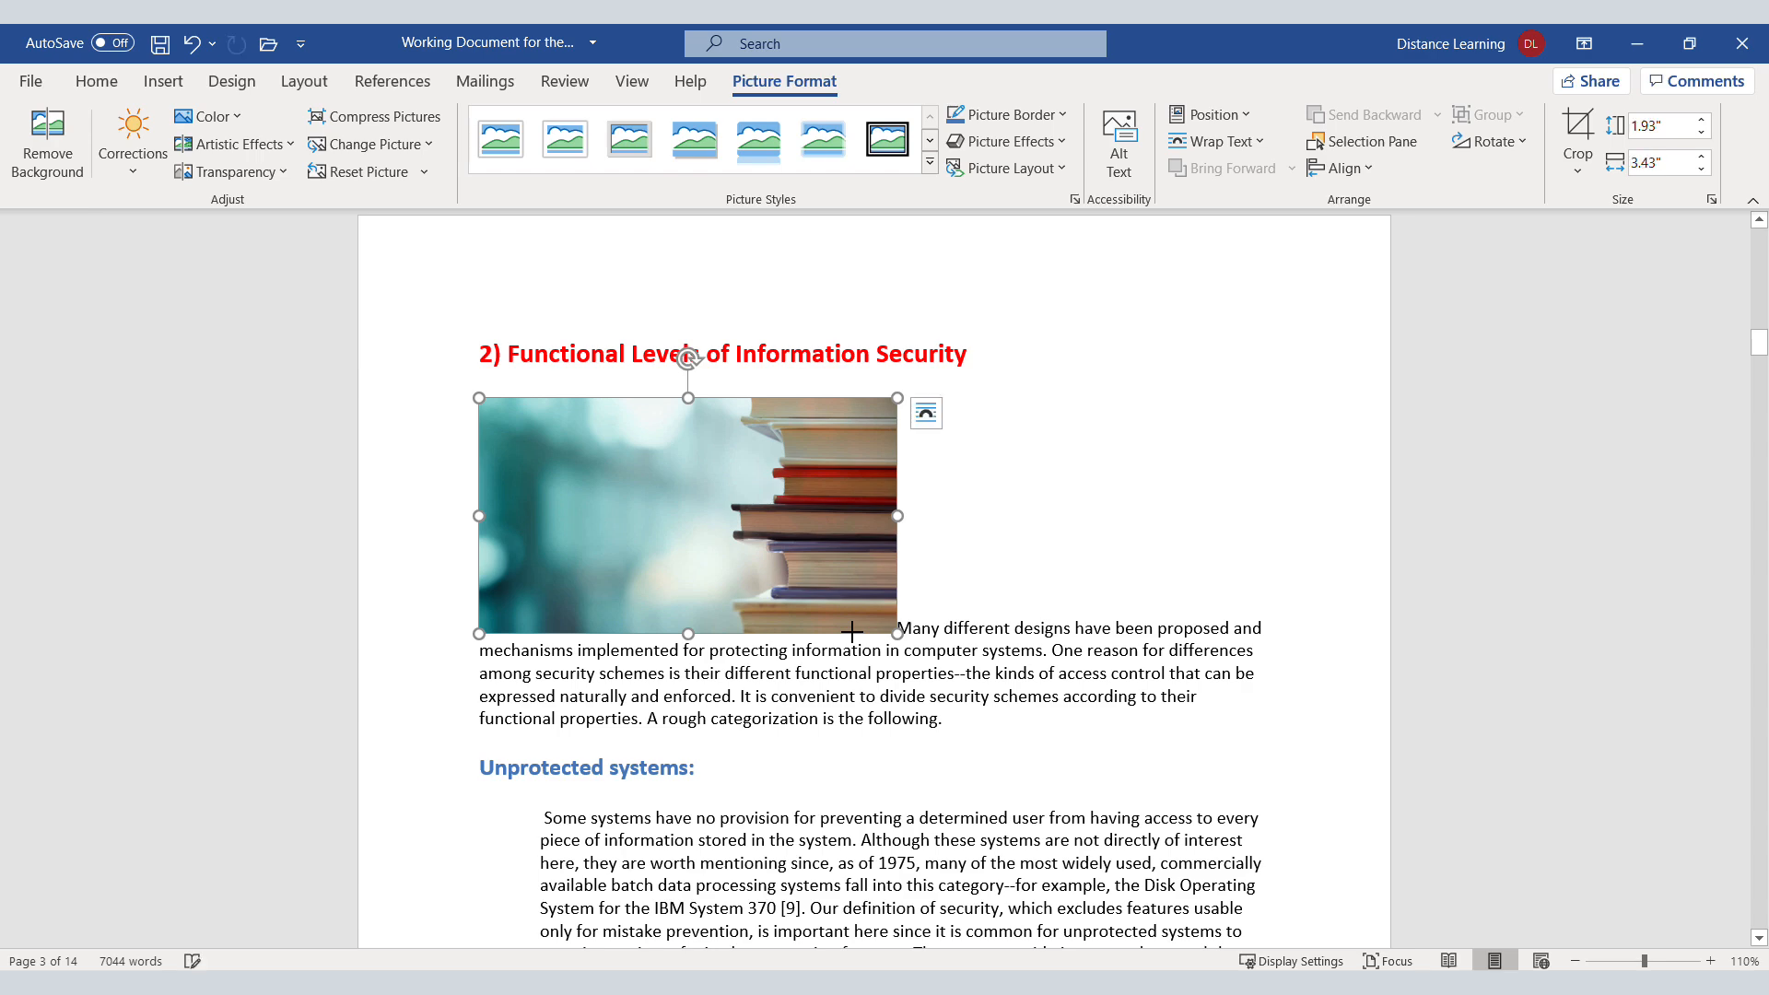
pyautogui.click(1214, 141)
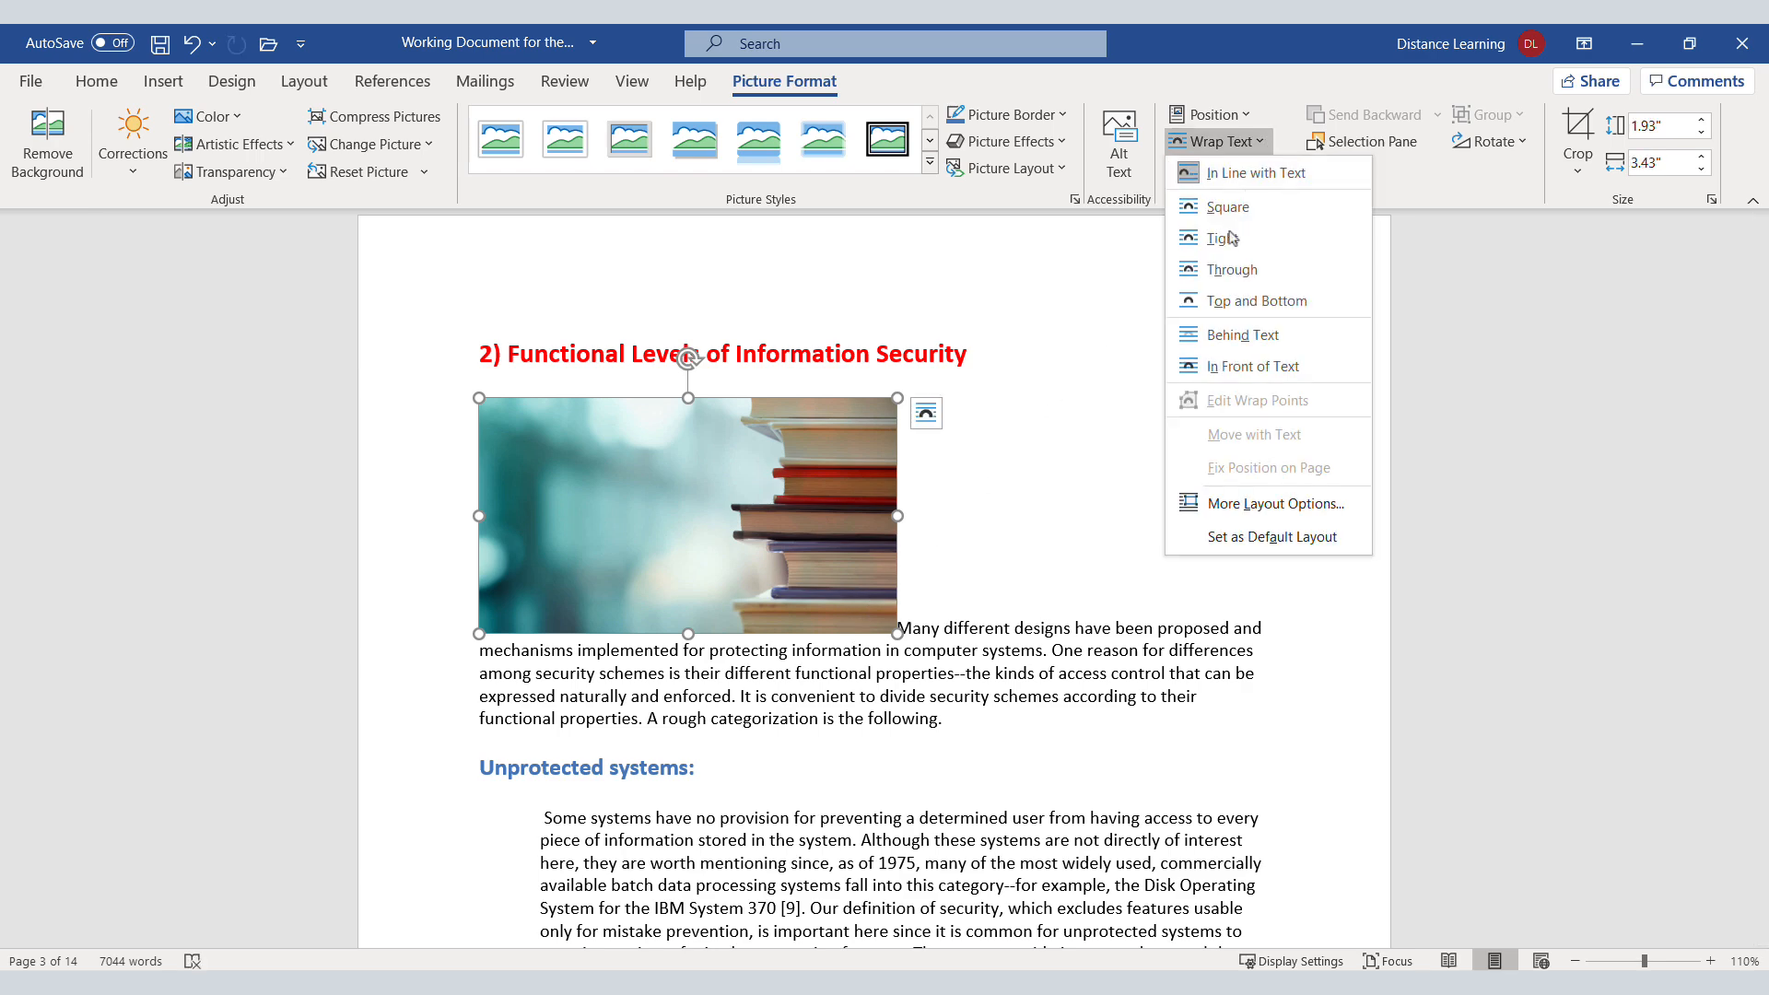
pyautogui.click(1225, 205)
# Move the books picture down into the paragraph beginning "The airline example" and deselect it
pyautogui.scroll(-3, 841, 632)
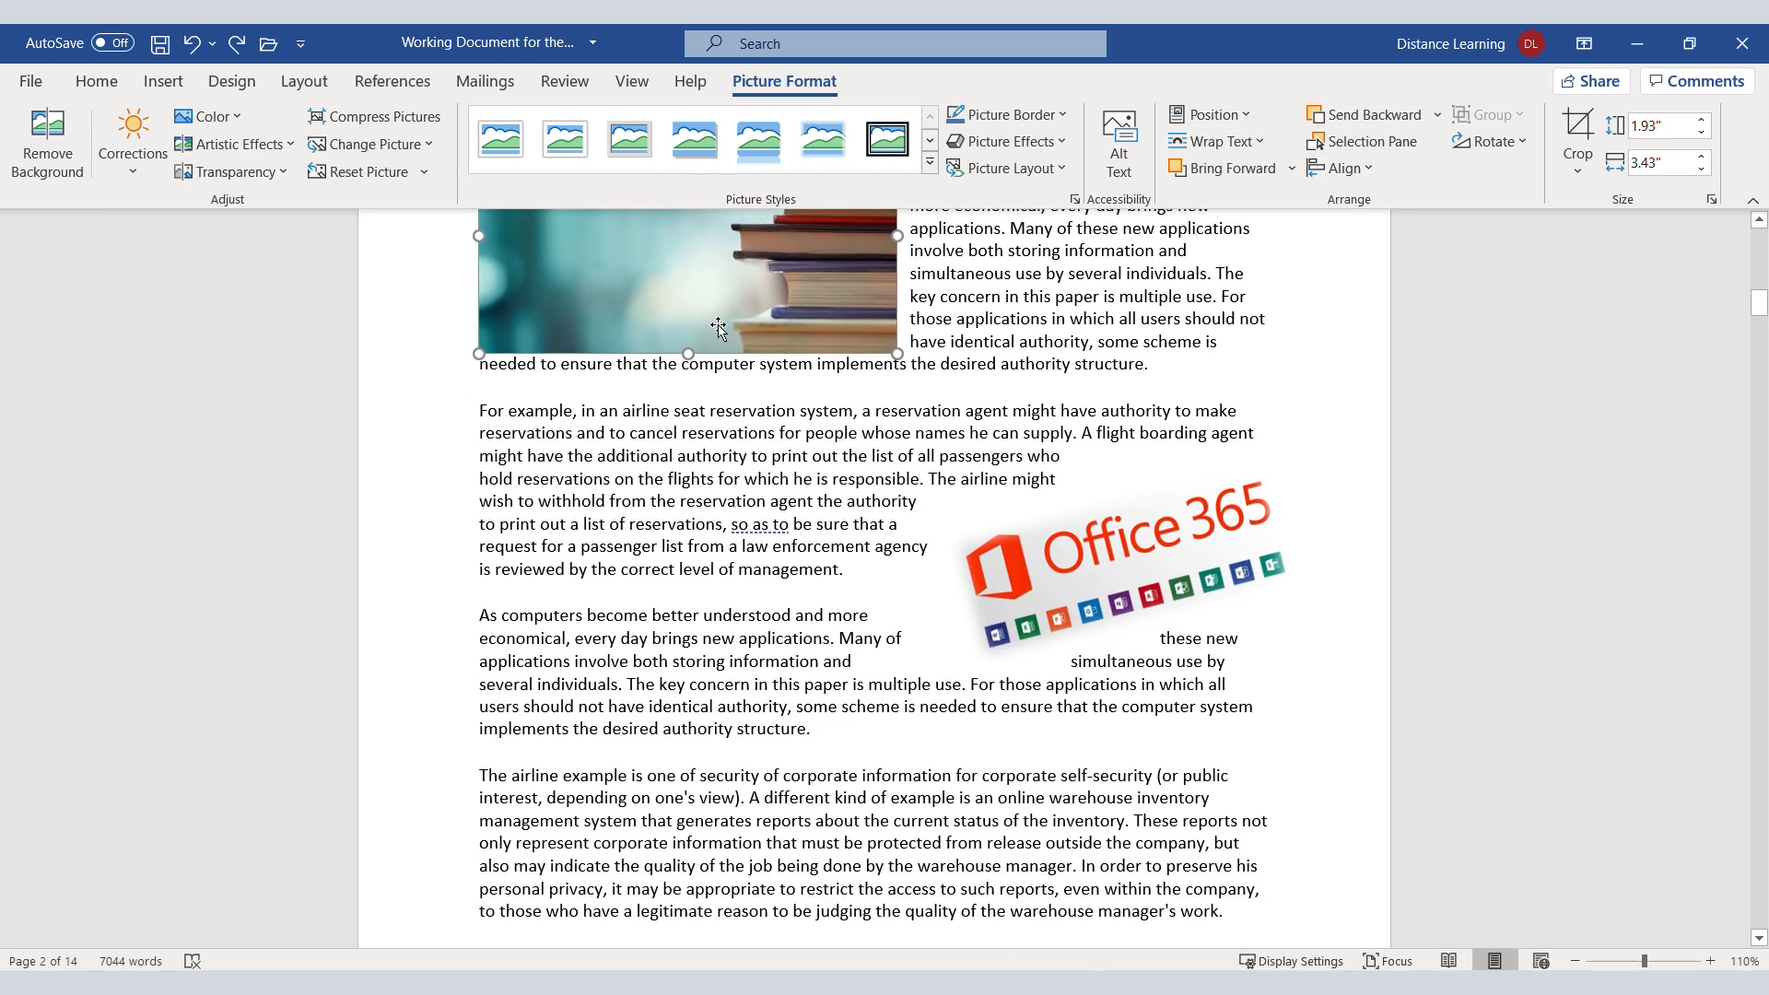
pyautogui.moveTo(720, 330); pyautogui.dragTo(756, 935)
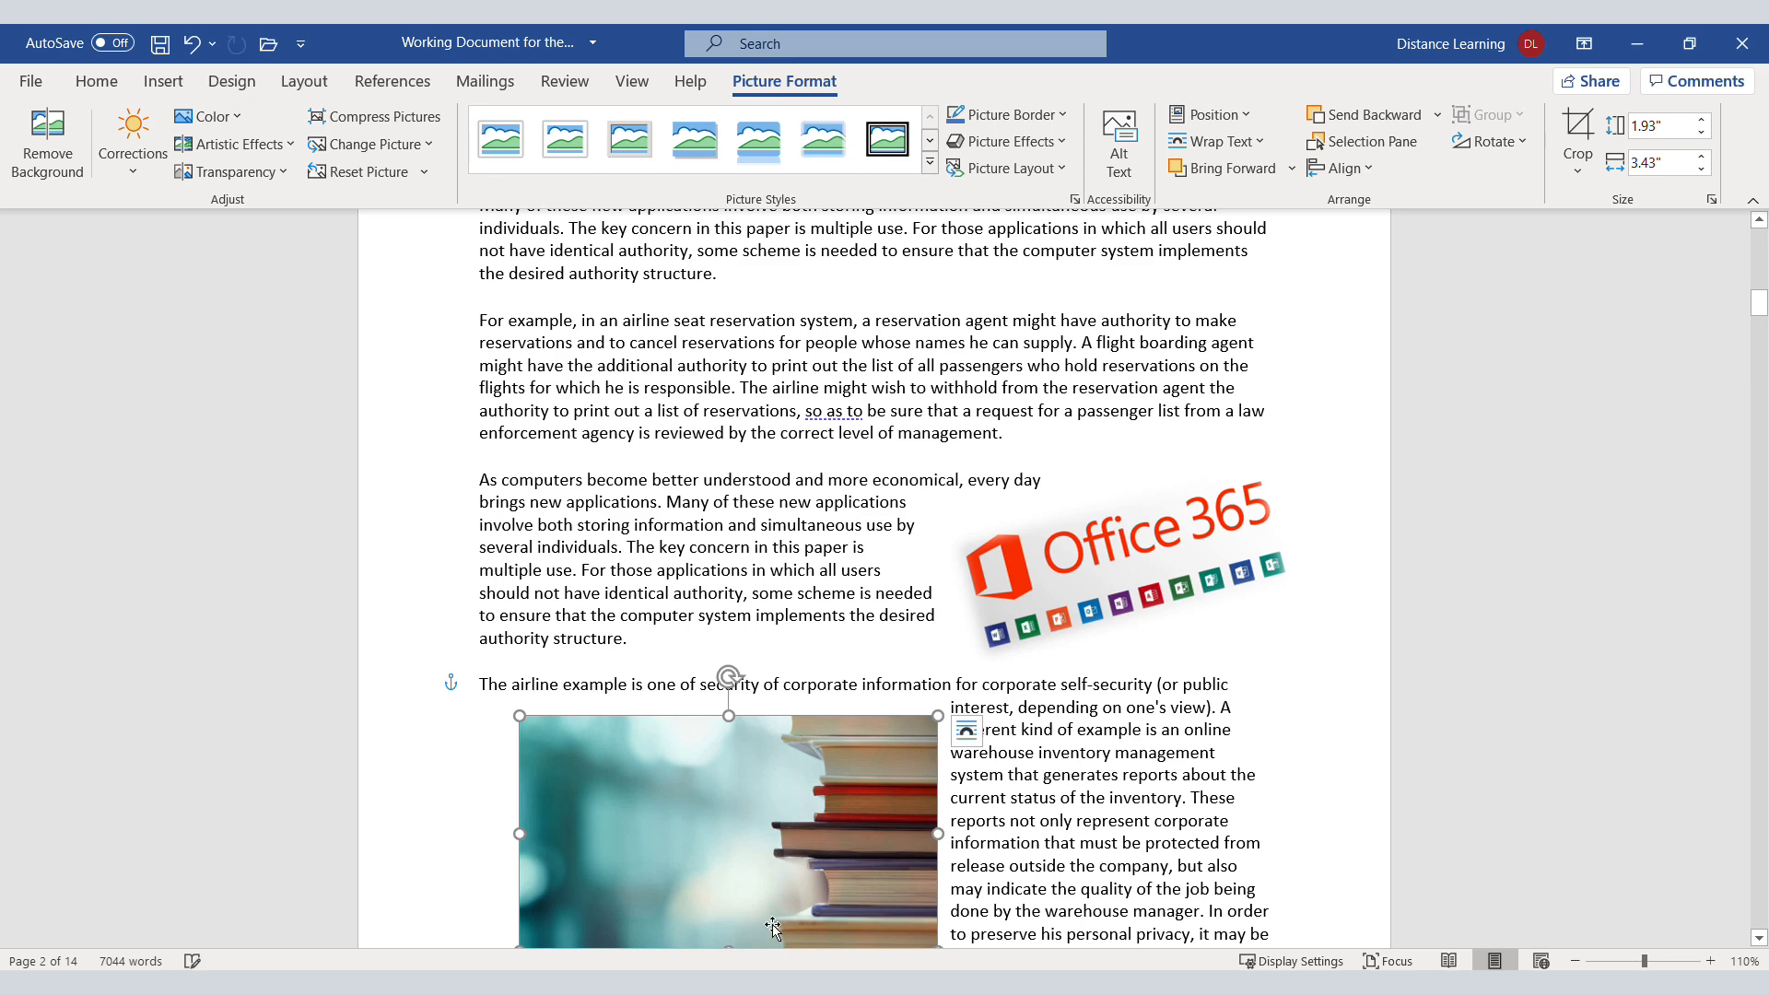
pyautogui.scroll(-3, 764, 931)
pyautogui.click(1036, 708)
# Search online pictures for "office 365" with the insertion point before the paragraph beginning "Many different designs"
pyautogui.scroll(-3, 1035, 709)
pyautogui.click(479, 684)
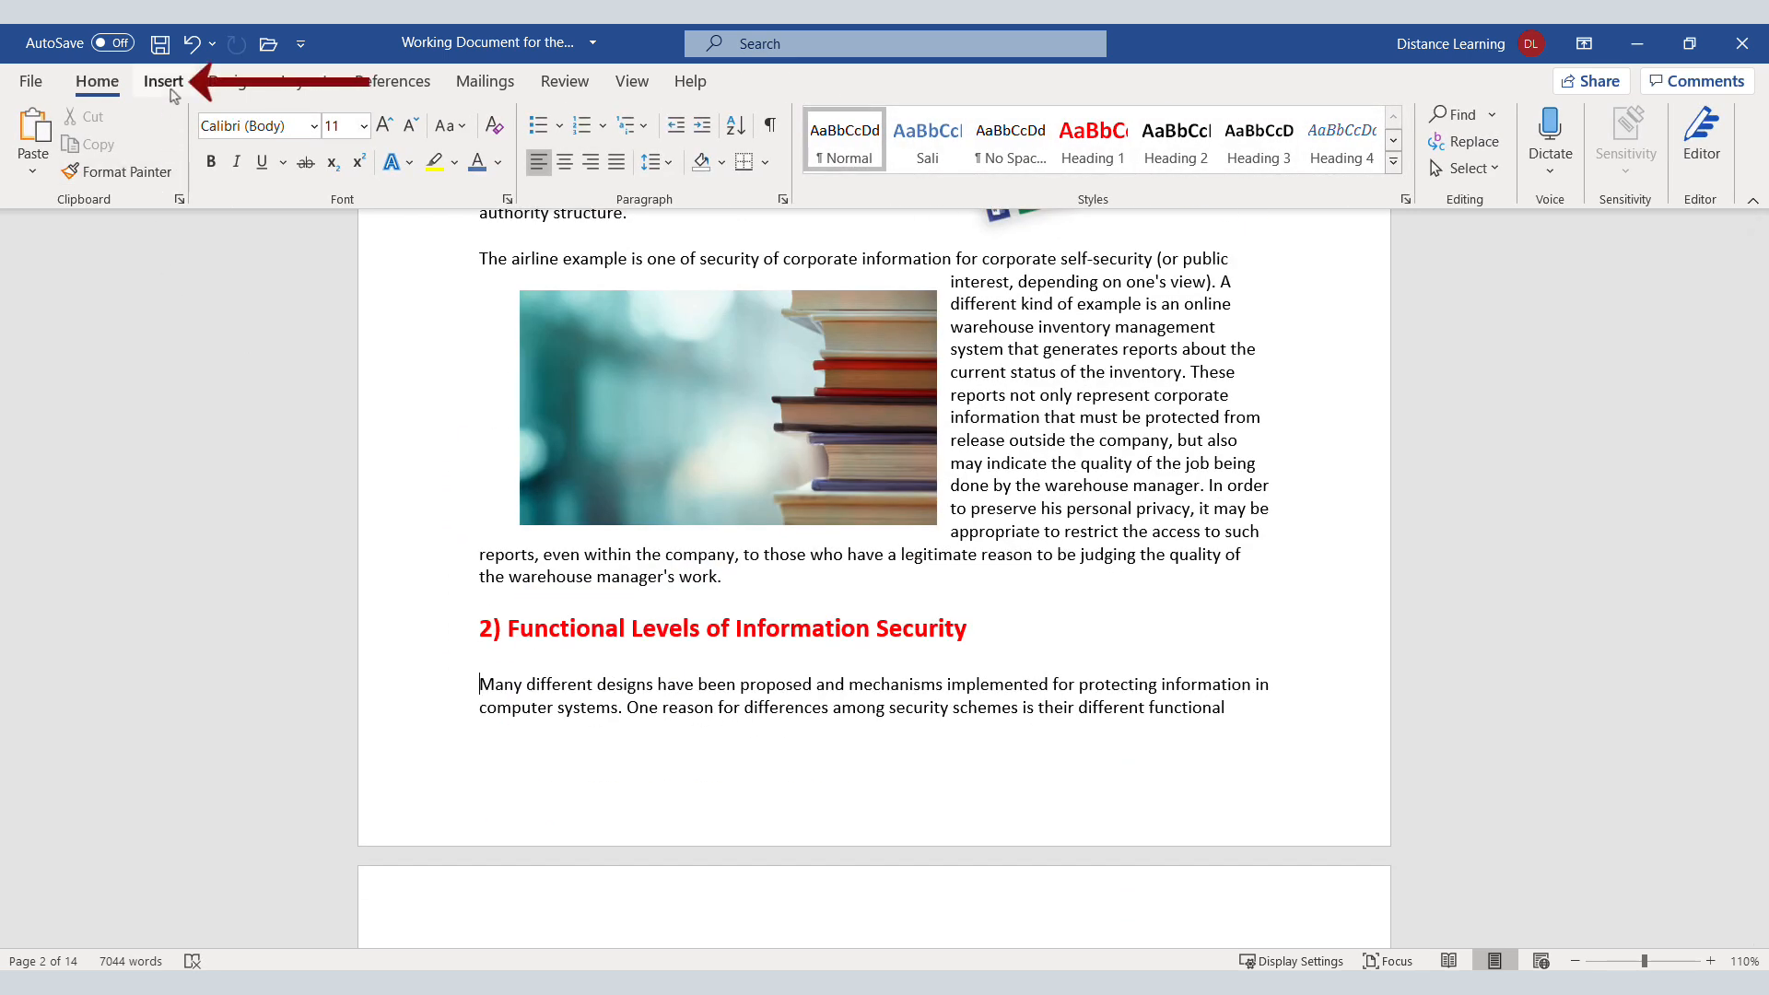
pyautogui.click(163, 81)
pyautogui.click(237, 163)
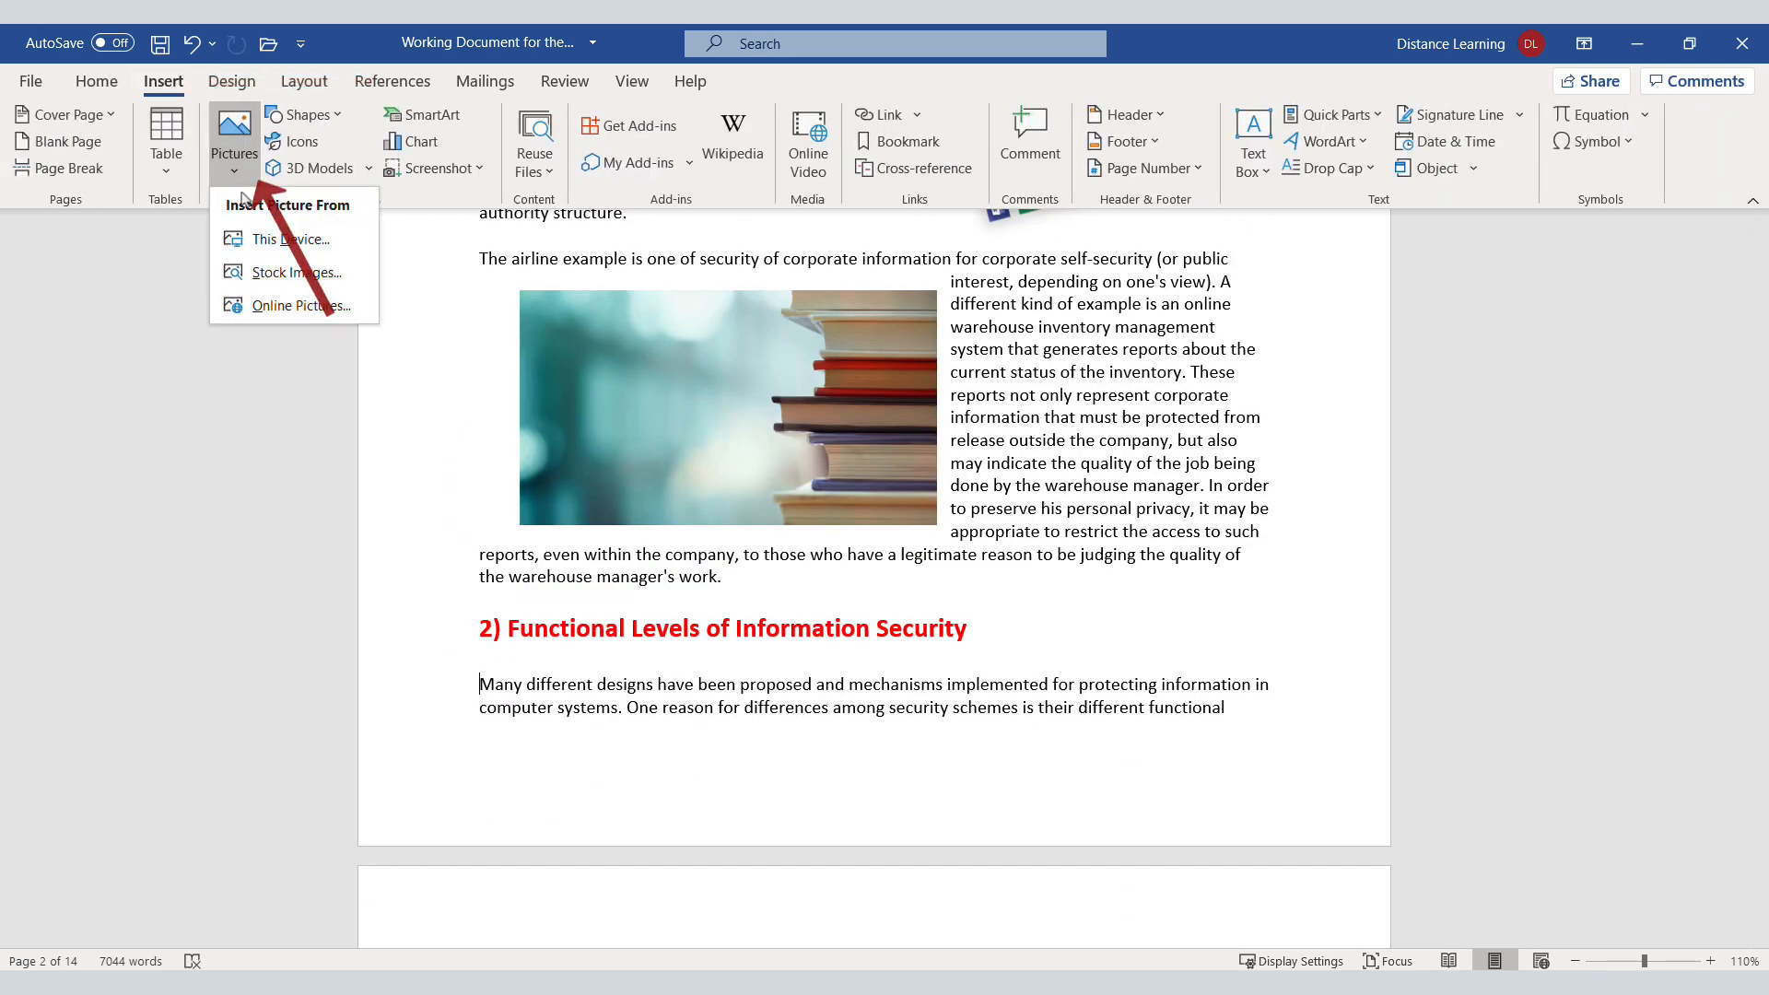
pyautogui.click(275, 307)
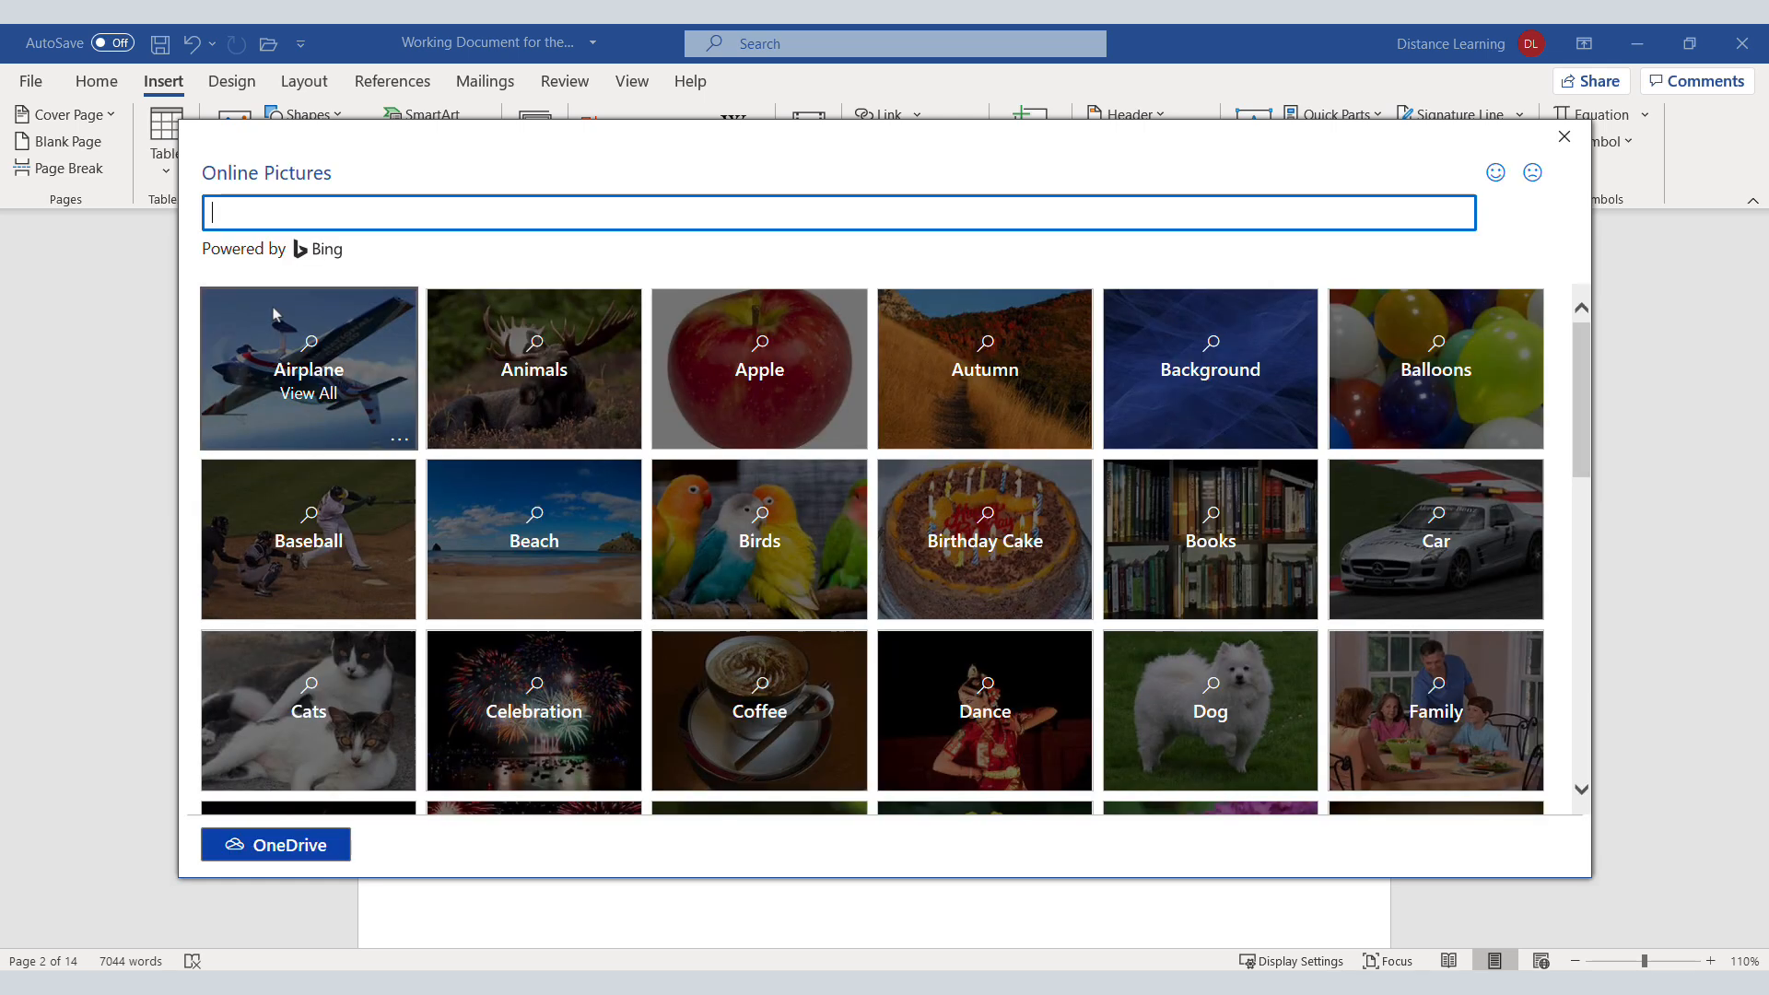
pyautogui.write('office 365')
pyautogui.press('Return')
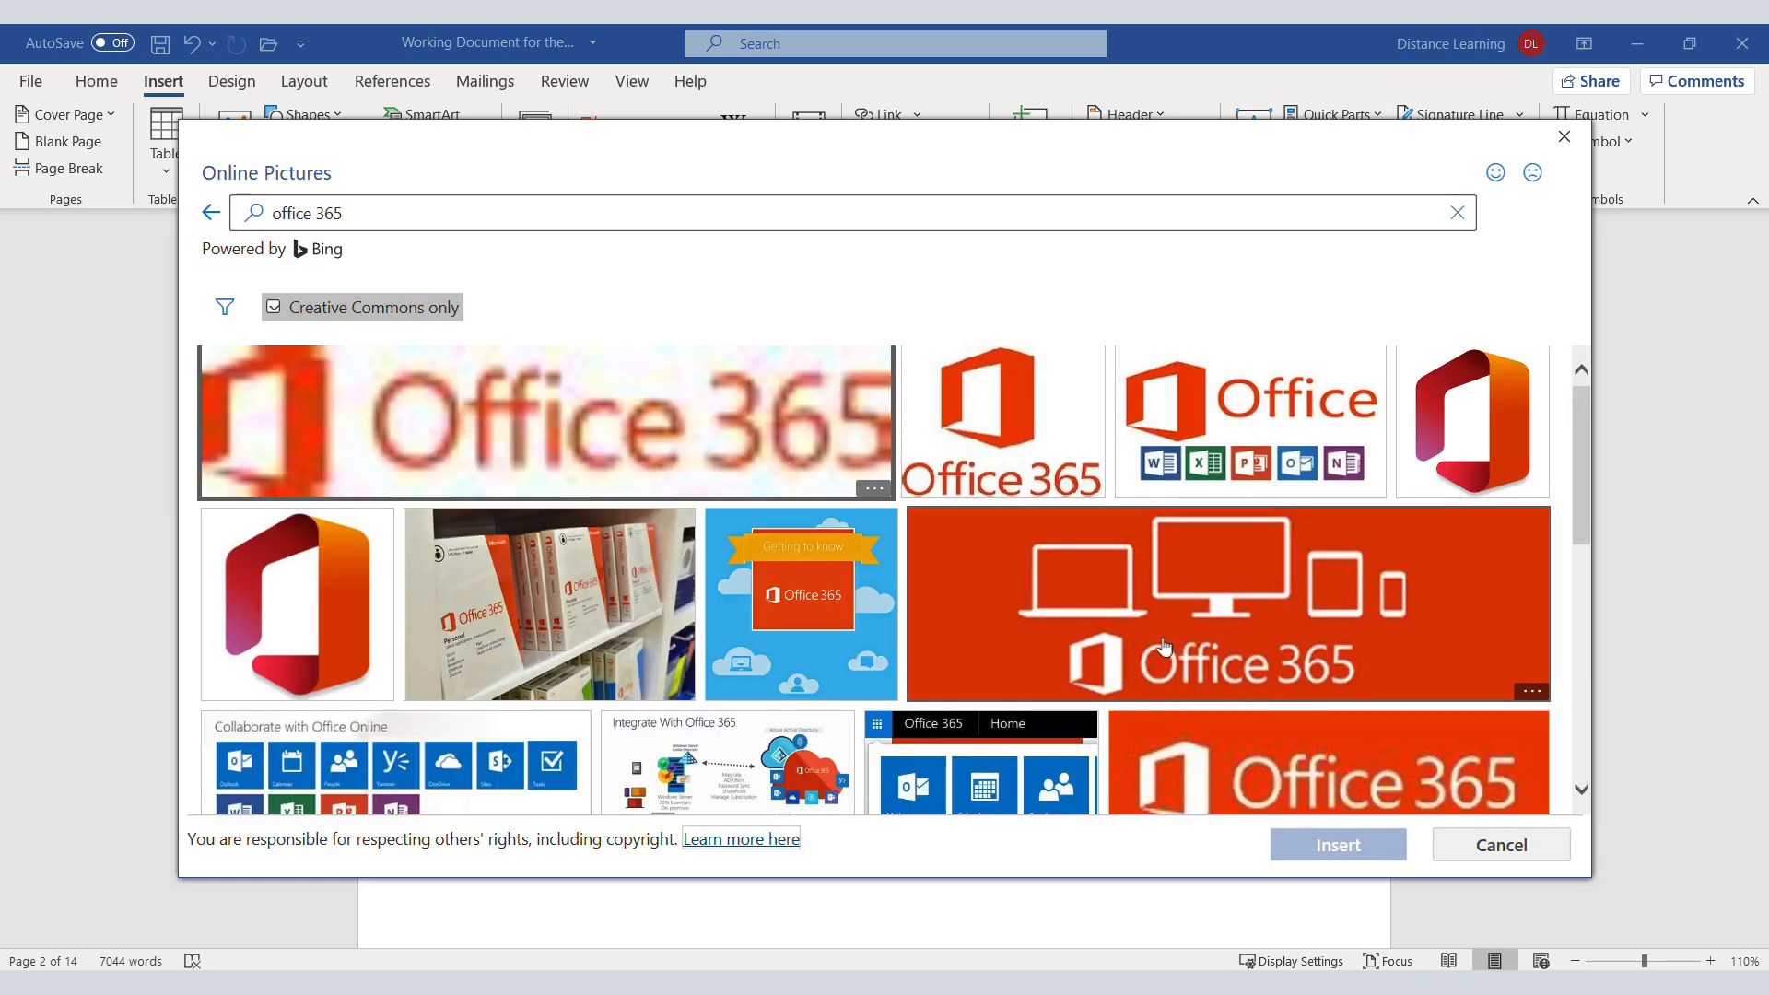
# Insert the red-and-orange Office logo without text and shrink it to about 1.86" high by 1.77" wide
pyautogui.click(311, 604)
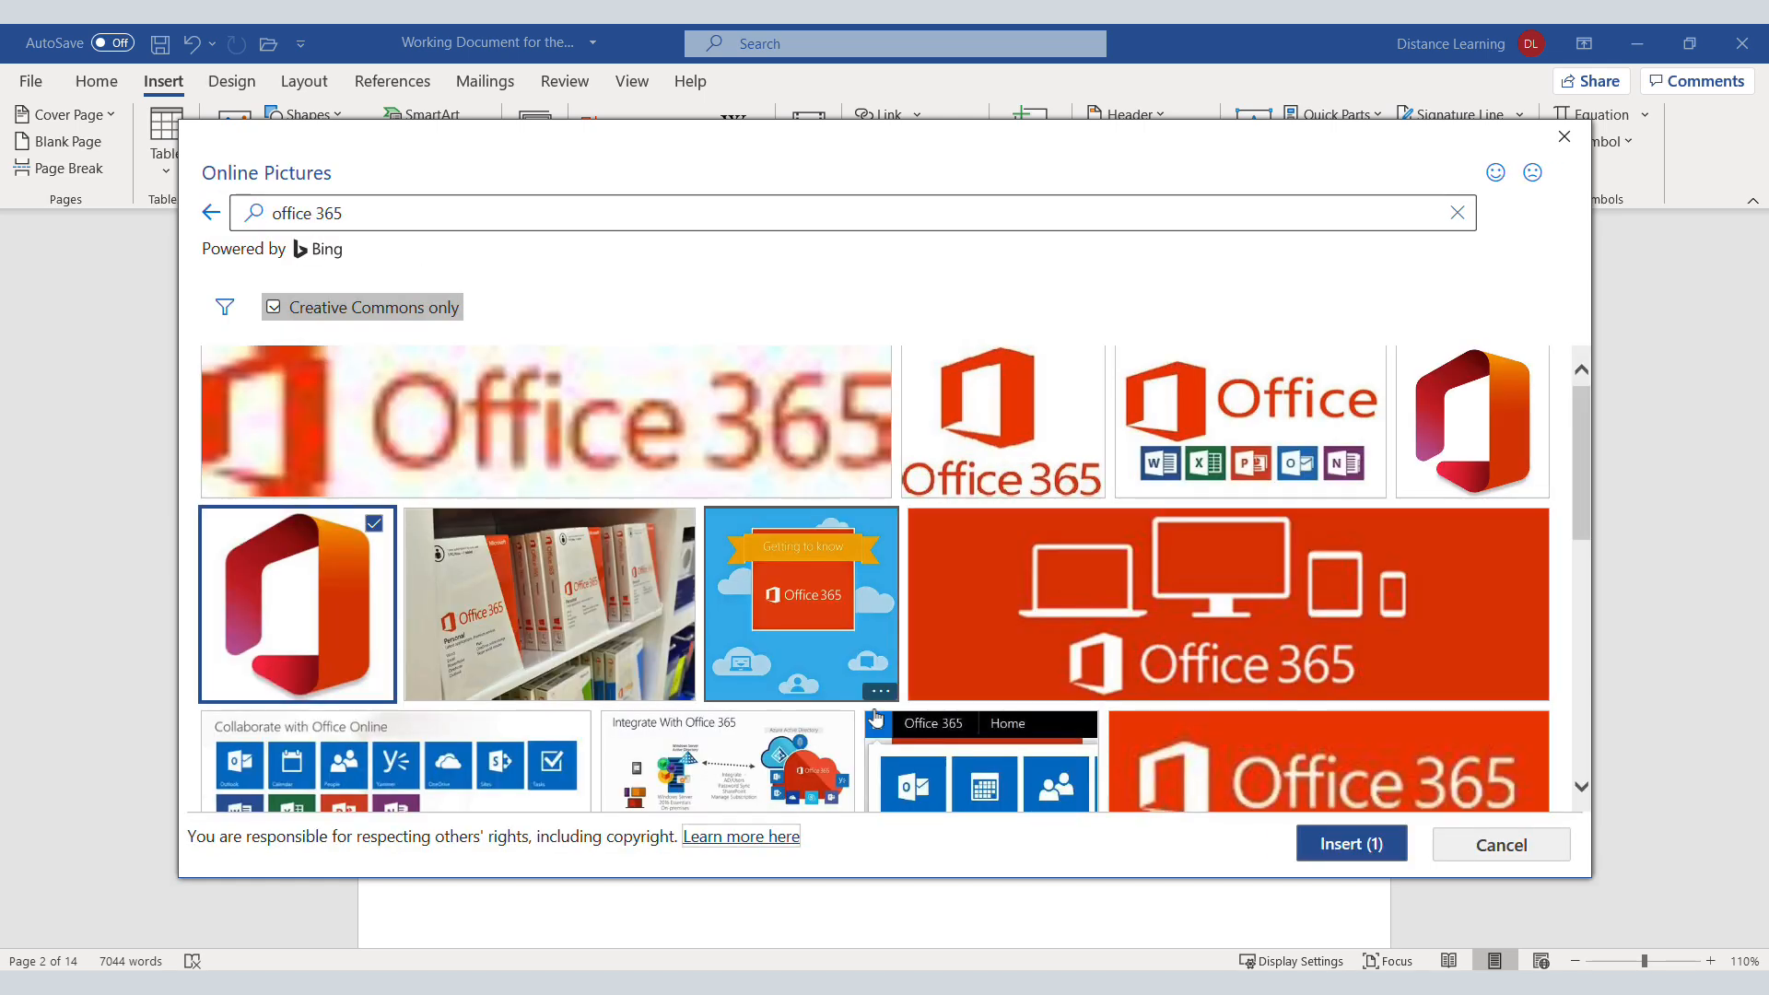
pyautogui.click(1351, 844)
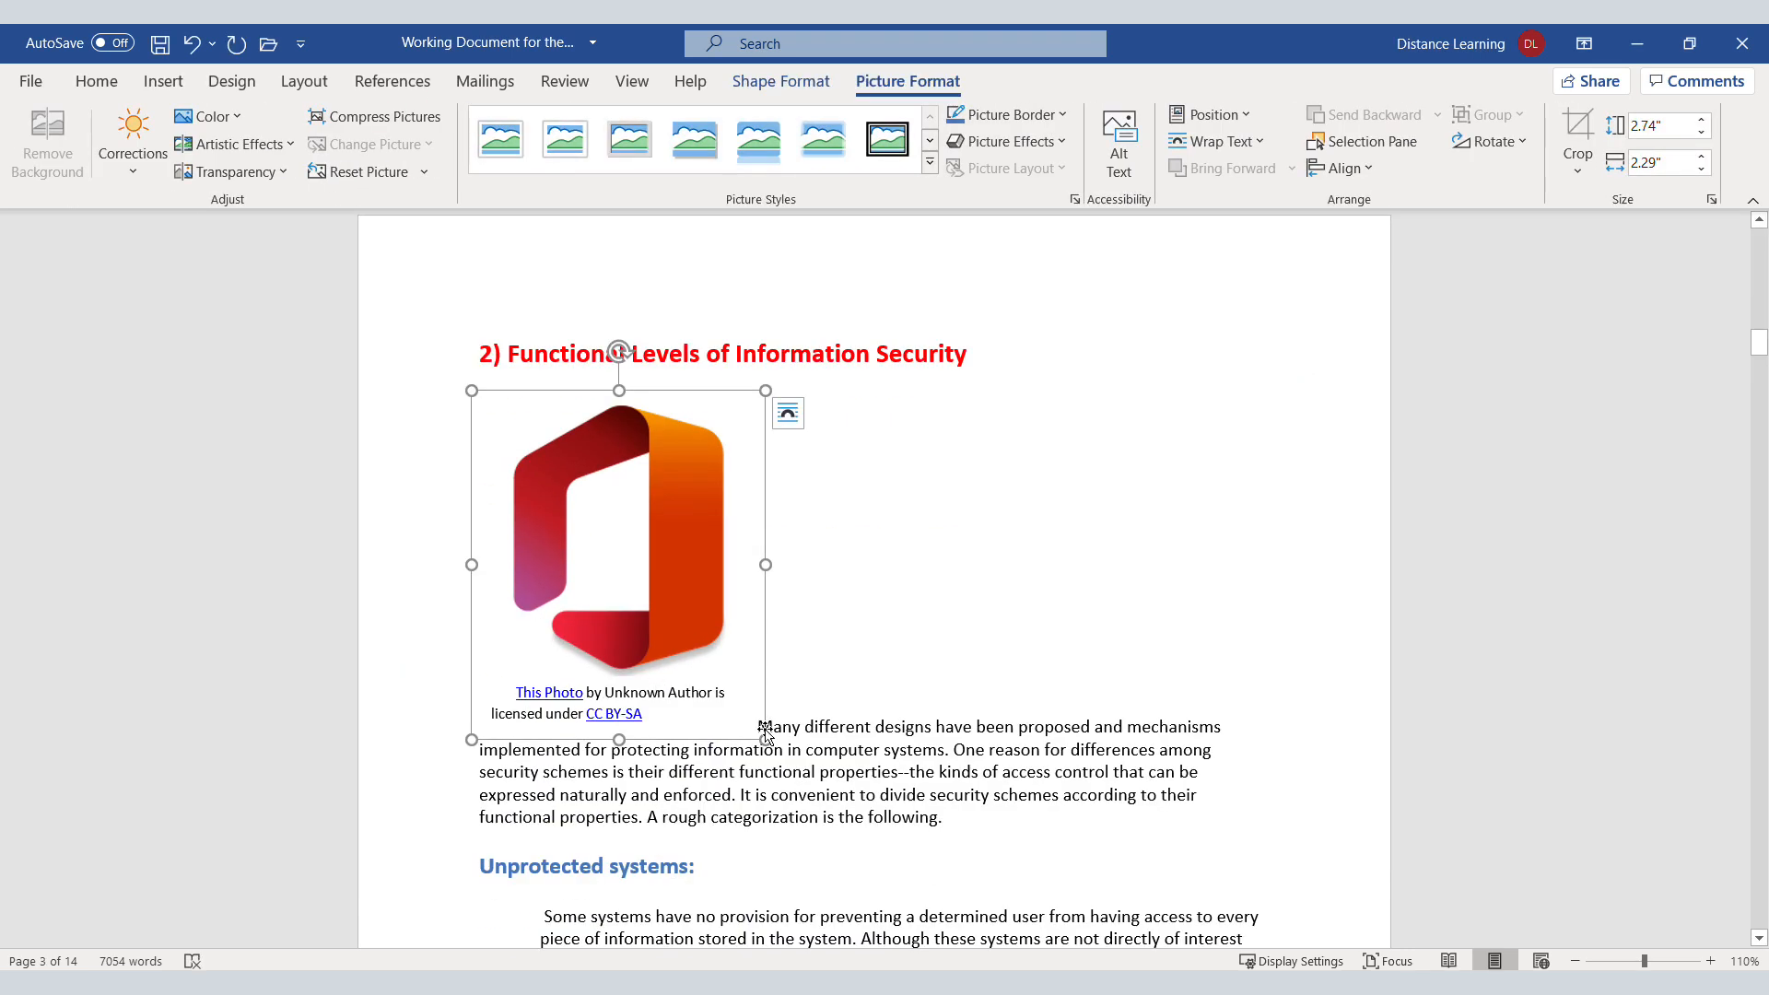
pyautogui.moveTo(766, 739); pyautogui.dragTo(702, 631)
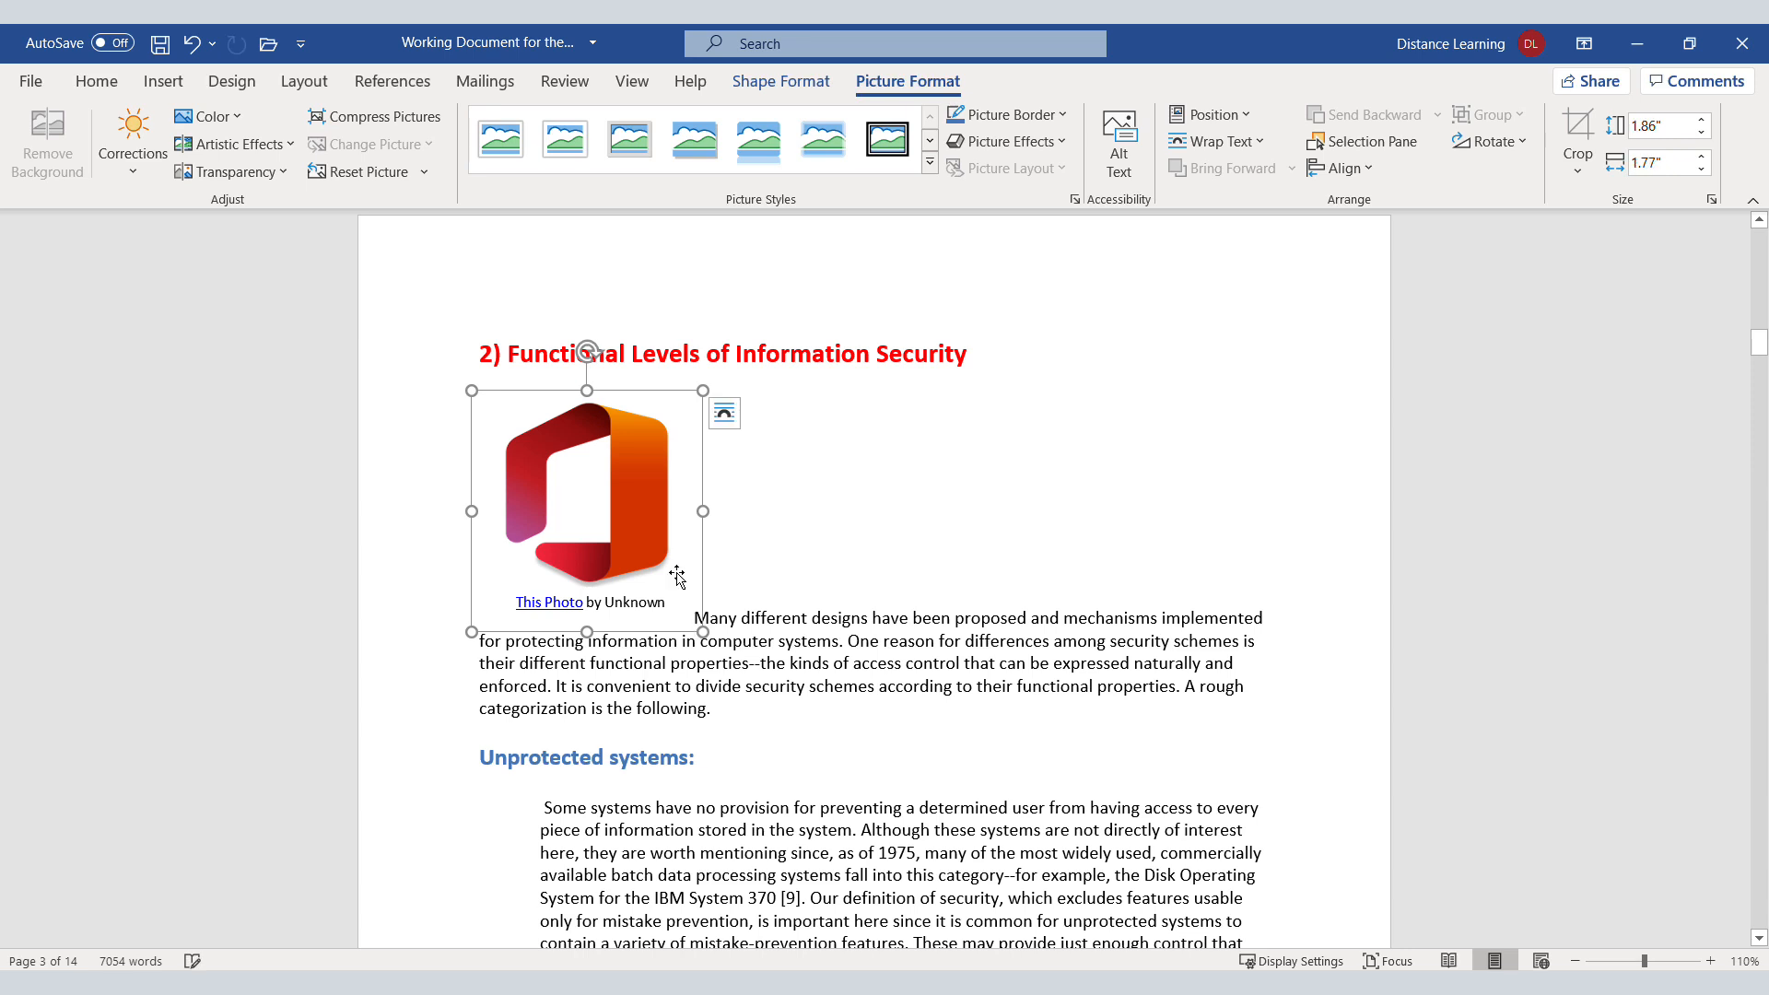